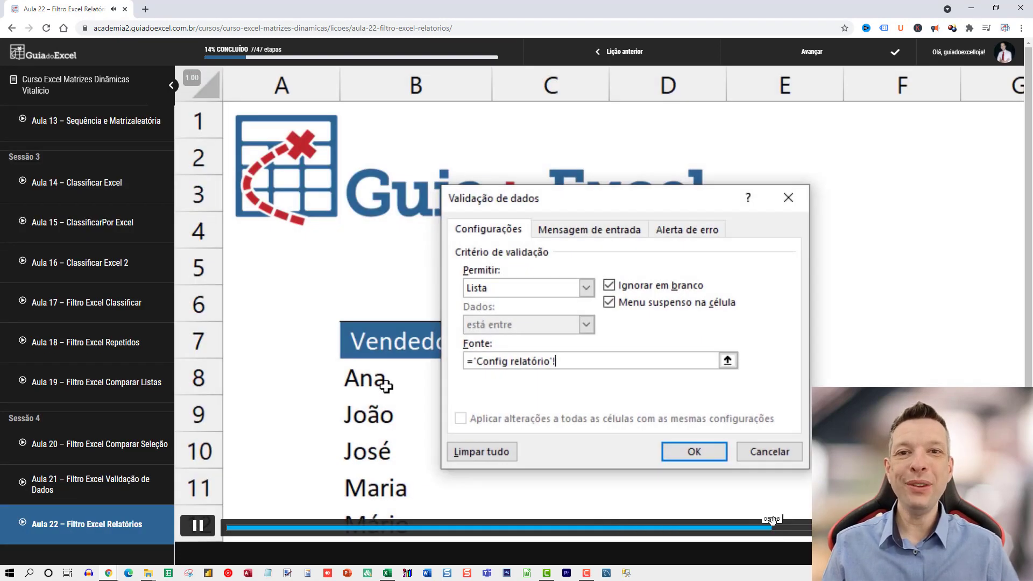
Skip ahead in the lesson video and scroll down through the lesson sidebar
left_click(770, 531)
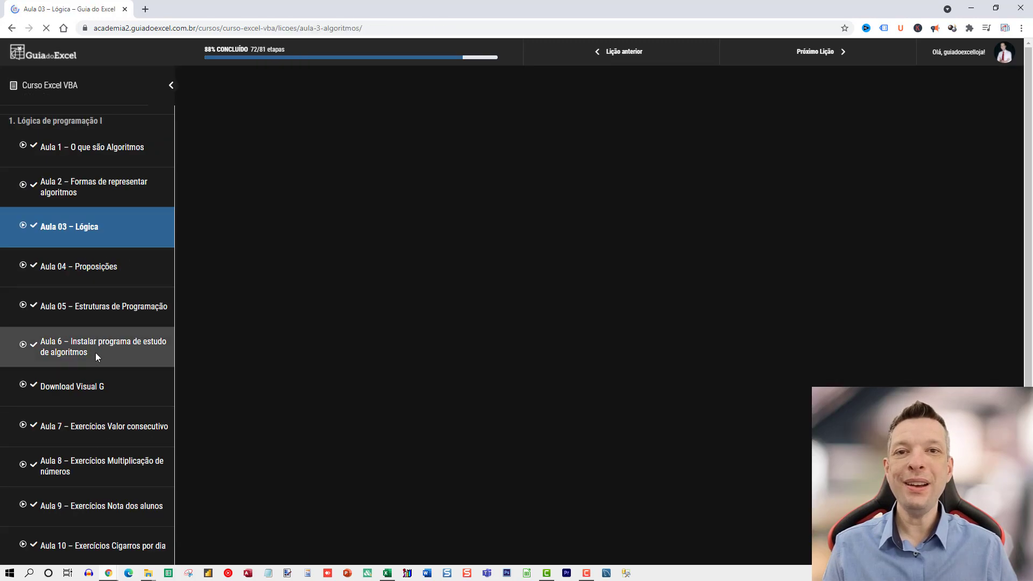
scroll(86, 409, "down", 7)
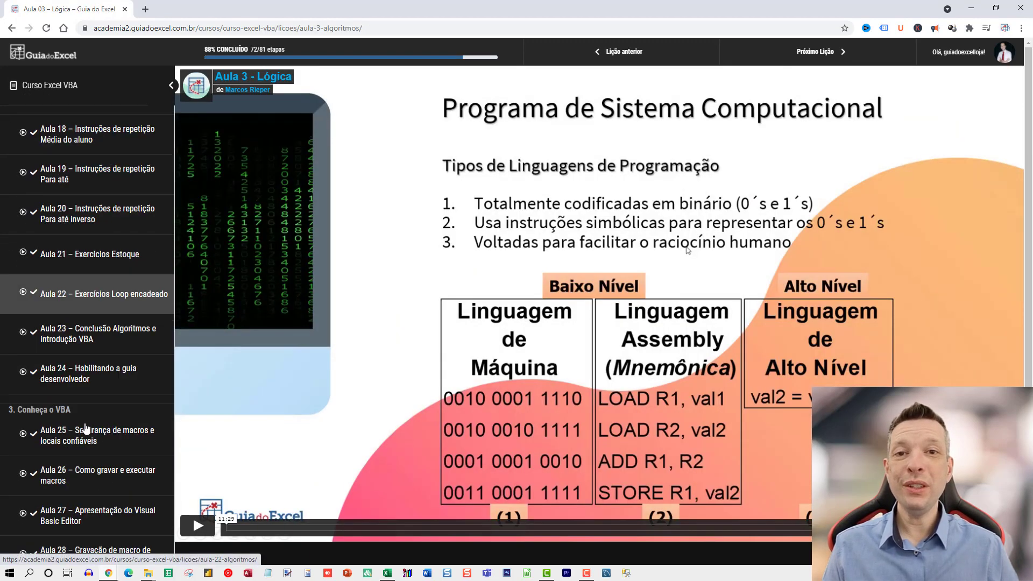
scroll(80, 410, "down", 3)
scroll(79, 411, "down", 7)
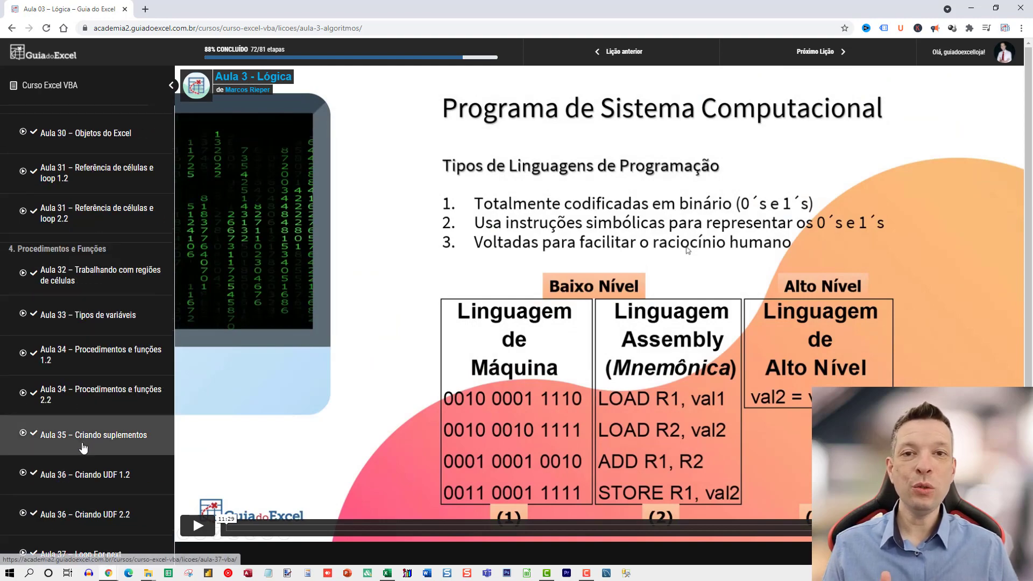
scroll(84, 432, "down", 6)
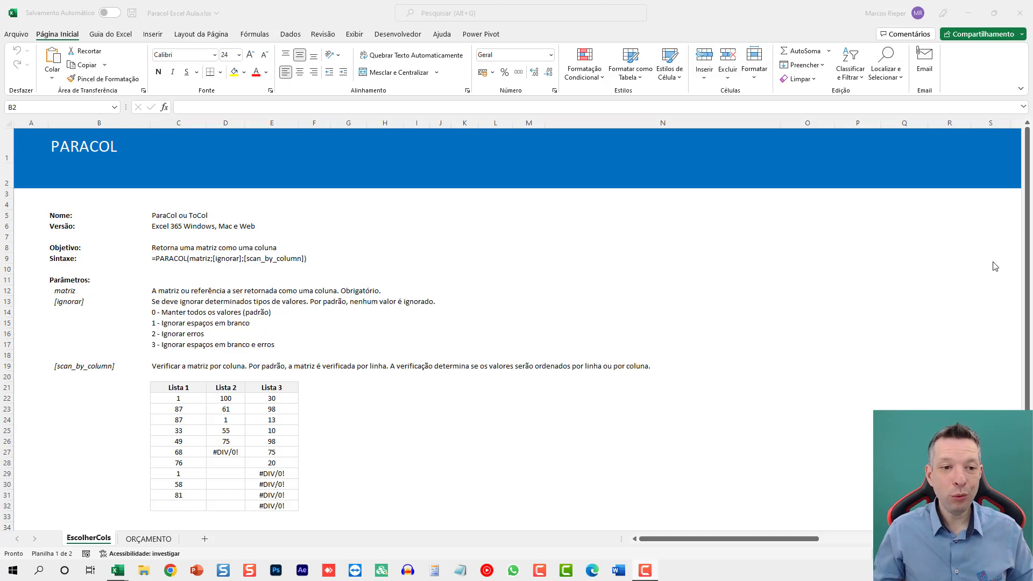
left_click(178, 215)
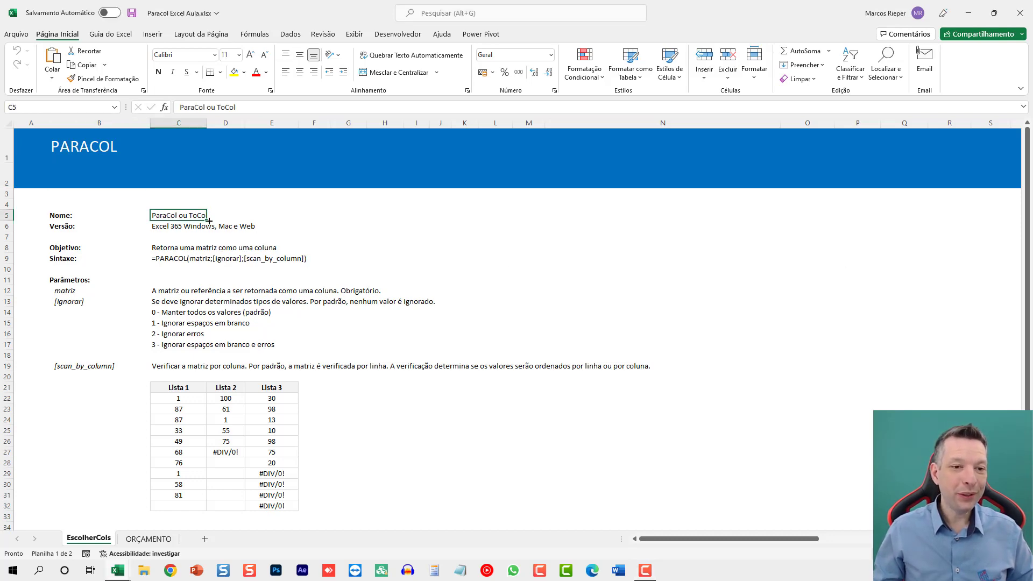
scroll(212, 228, "up", 2, "ctrl")
scroll(232, 237, "up", 2, "ctrl")
key("Home")
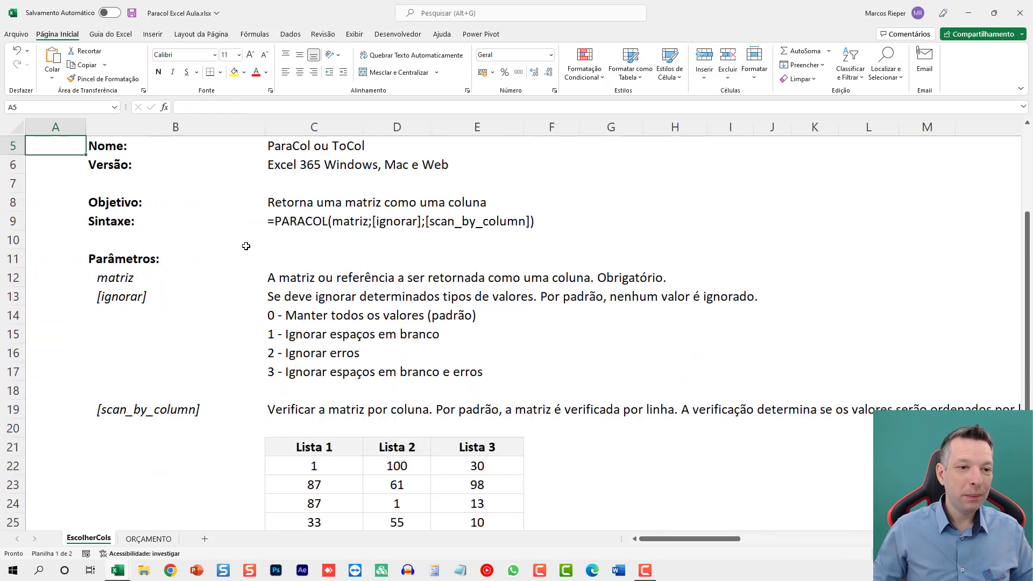
scroll(236, 242, "up", 2)
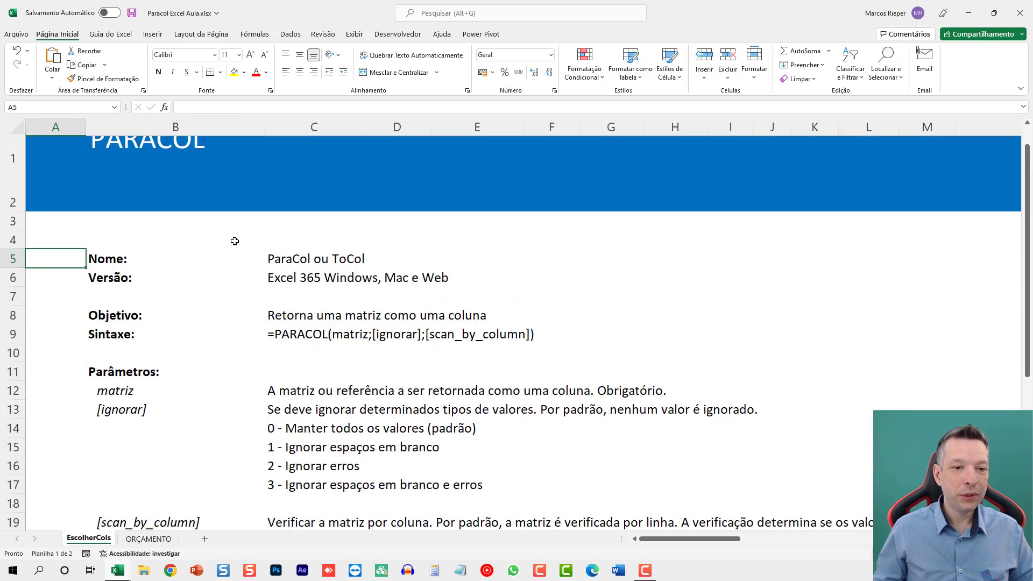
left_click(287, 260)
left_click(330, 291)
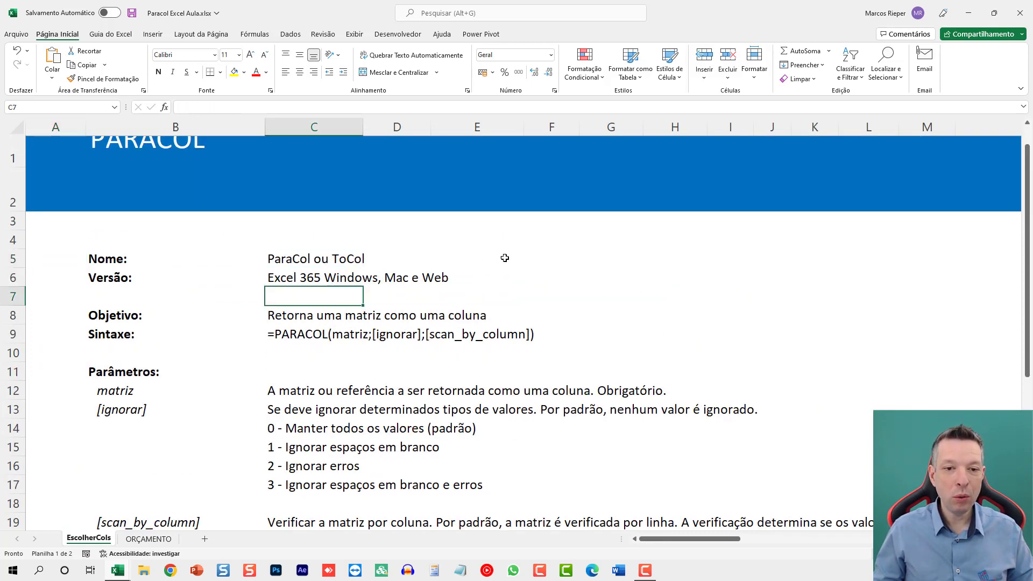
left_click(505, 258)
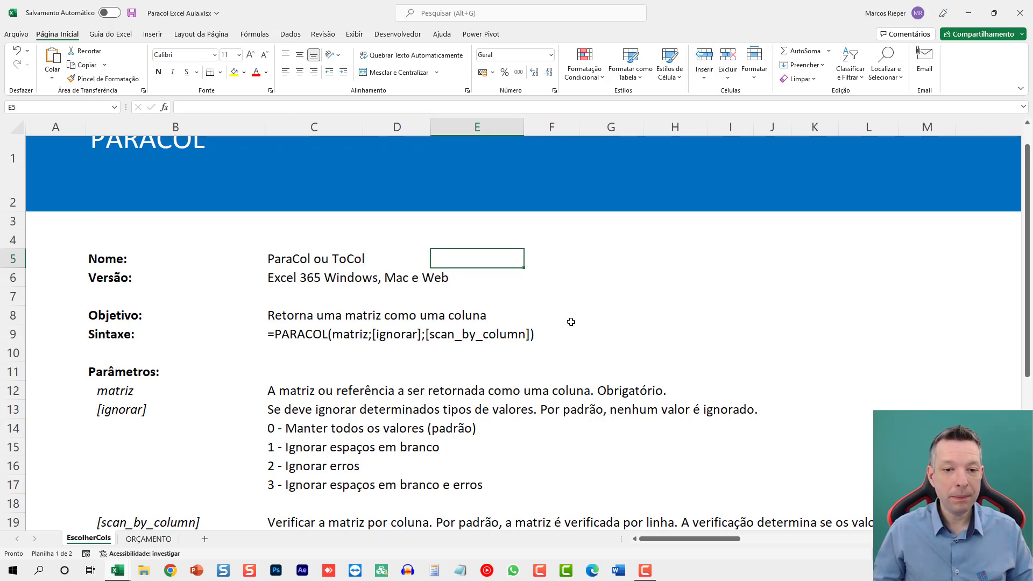
scroll(457, 282, "down", 1)
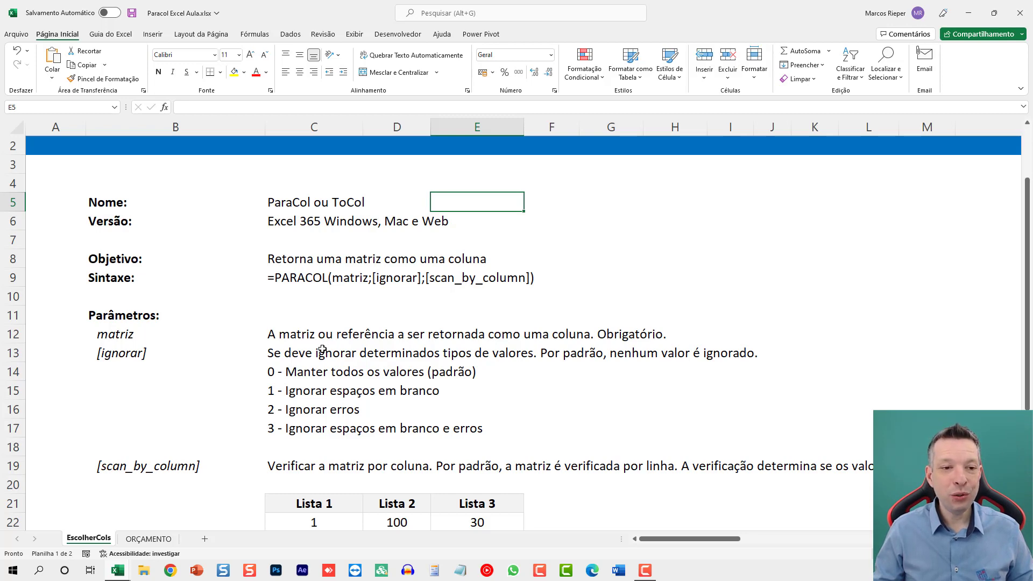
scroll(322, 350, "down", 2)
scroll(298, 324, "up", 1)
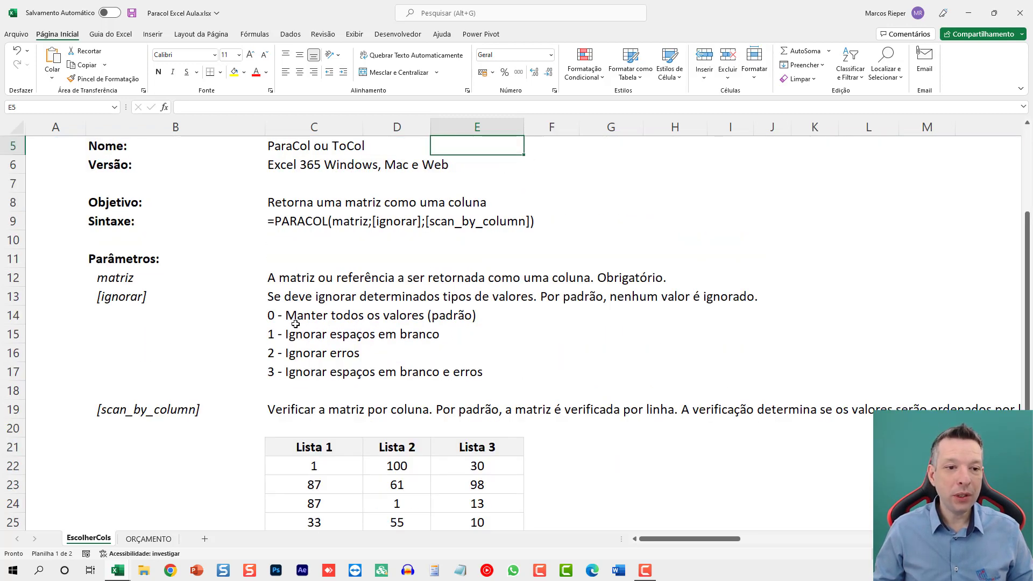
left_click(128, 280)
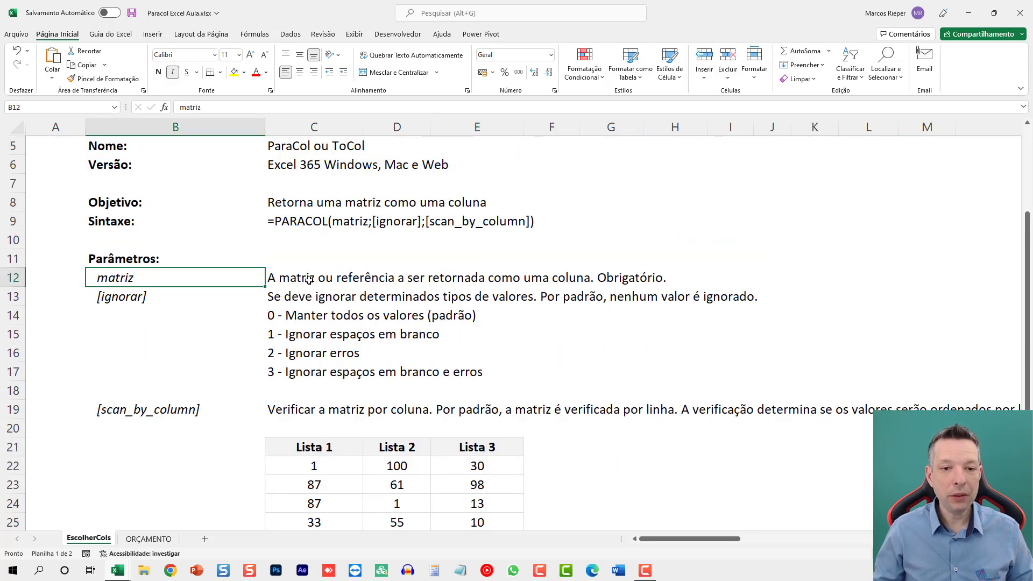
left_click(309, 279)
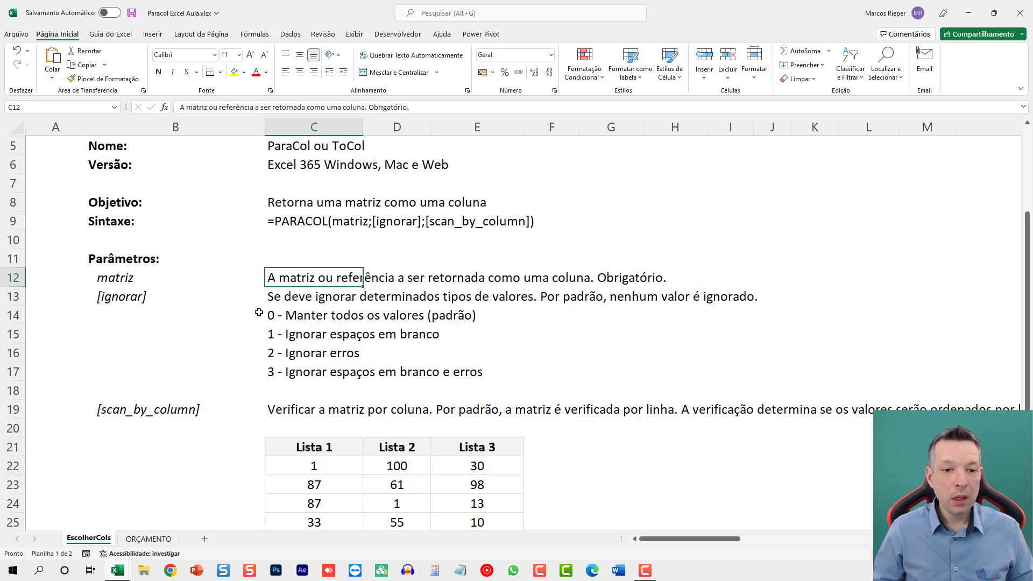
left_click(134, 299)
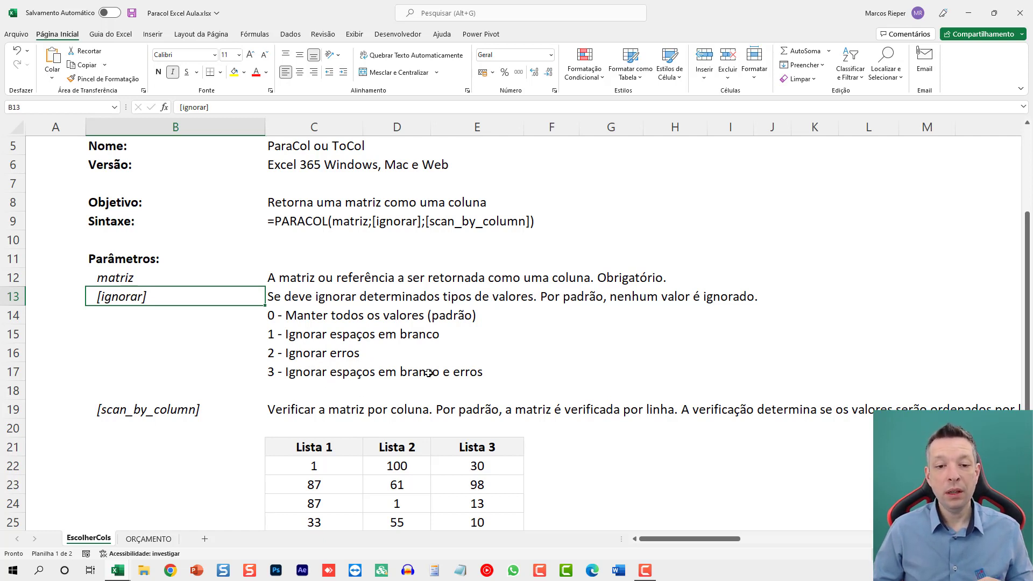
left_click(300, 315)
scroll(257, 346, "down", 2)
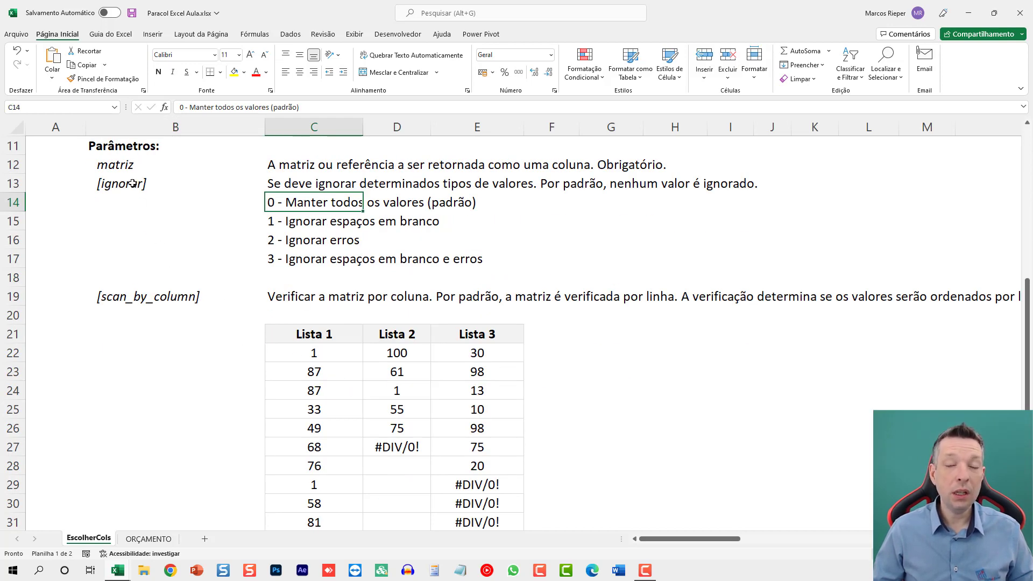
left_click(131, 294)
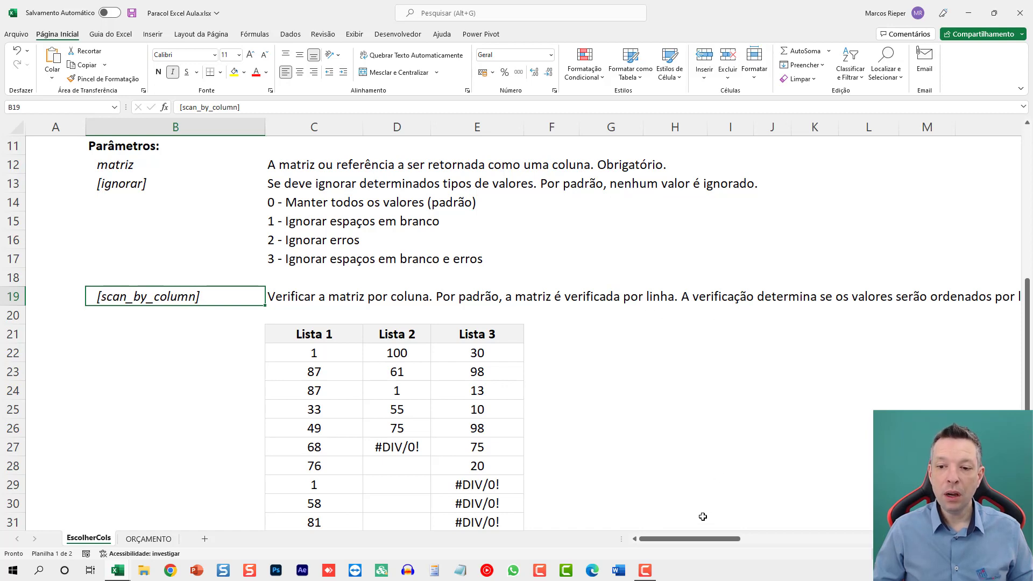
left_click_drag(686, 540, 706, 540)
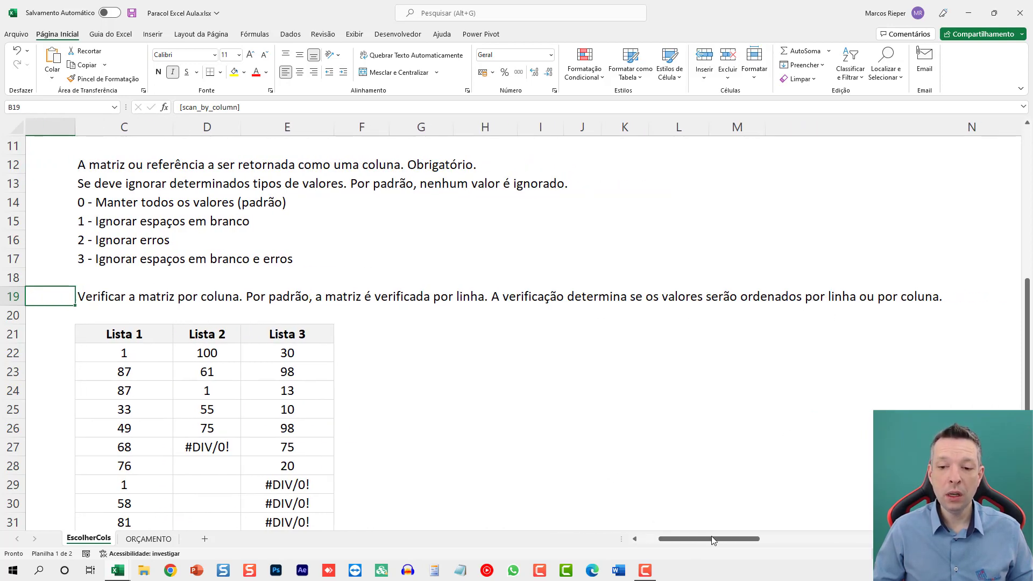
left_click_drag(698, 542, 678, 541)
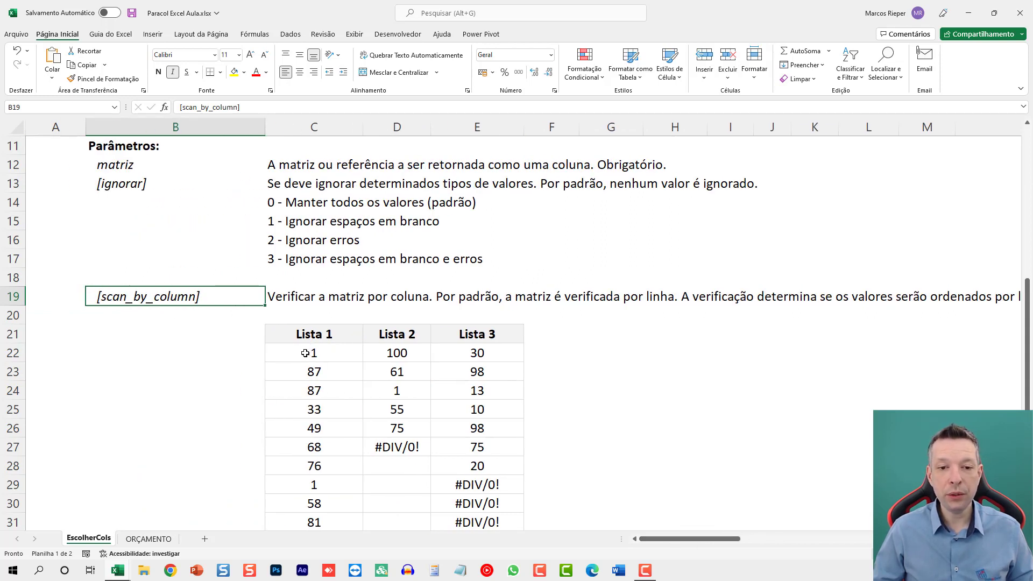
left_click(304, 353)
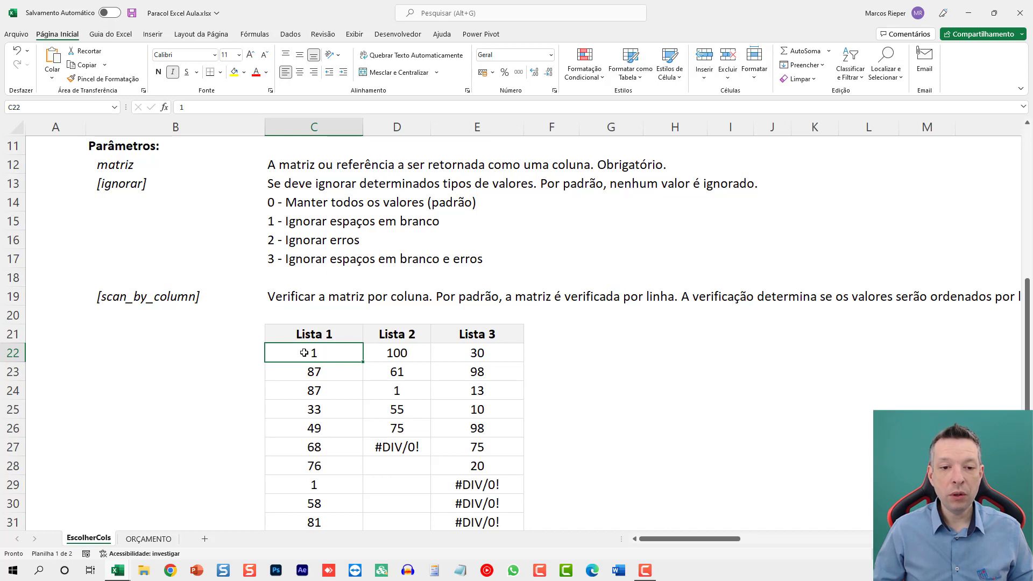
left_click_drag(355, 354, 467, 353)
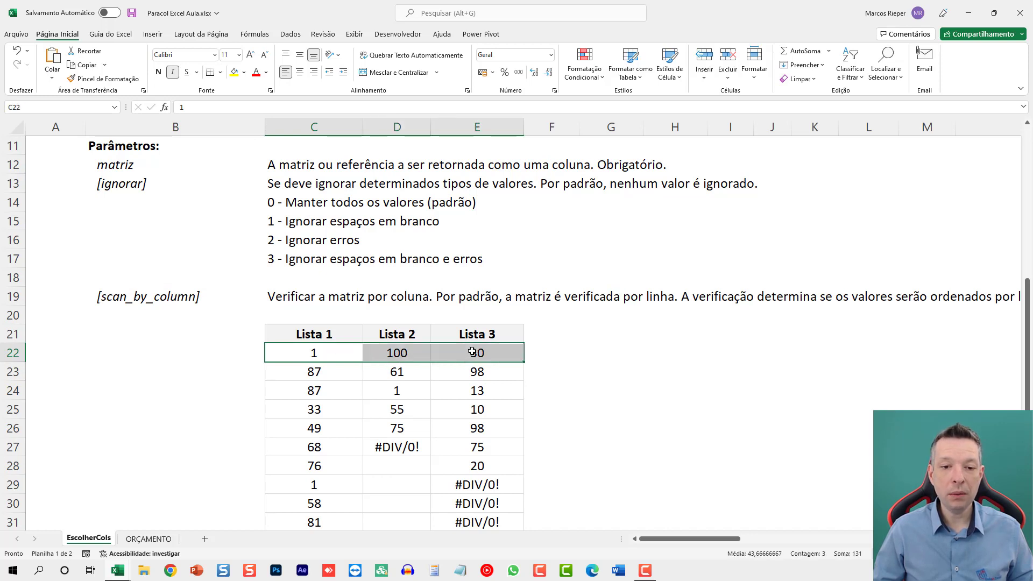
left_click_drag(315, 377, 461, 368)
left_click_drag(315, 391, 476, 390)
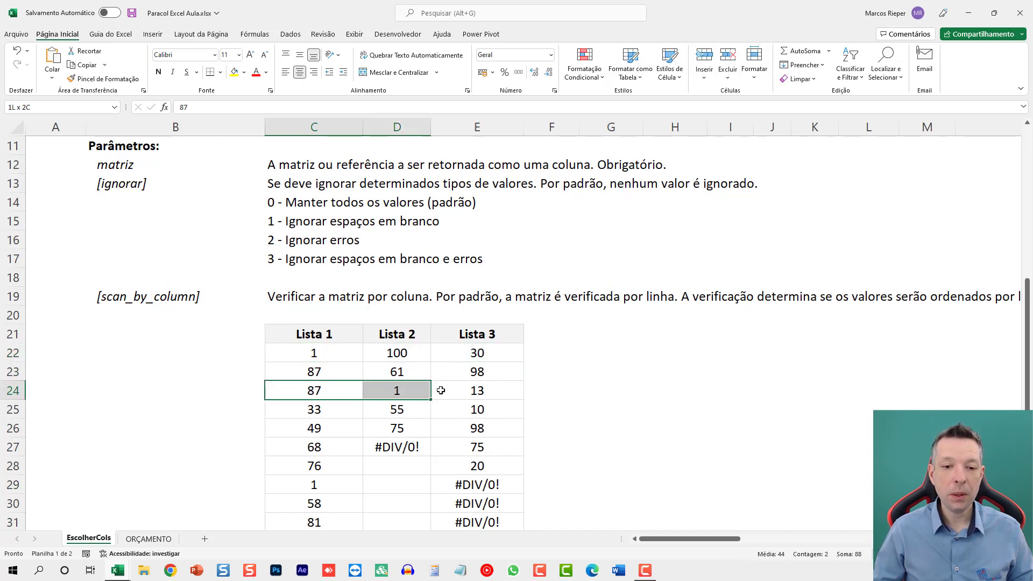
left_click_drag(311, 352, 310, 512)
left_click_drag(397, 353, 398, 447)
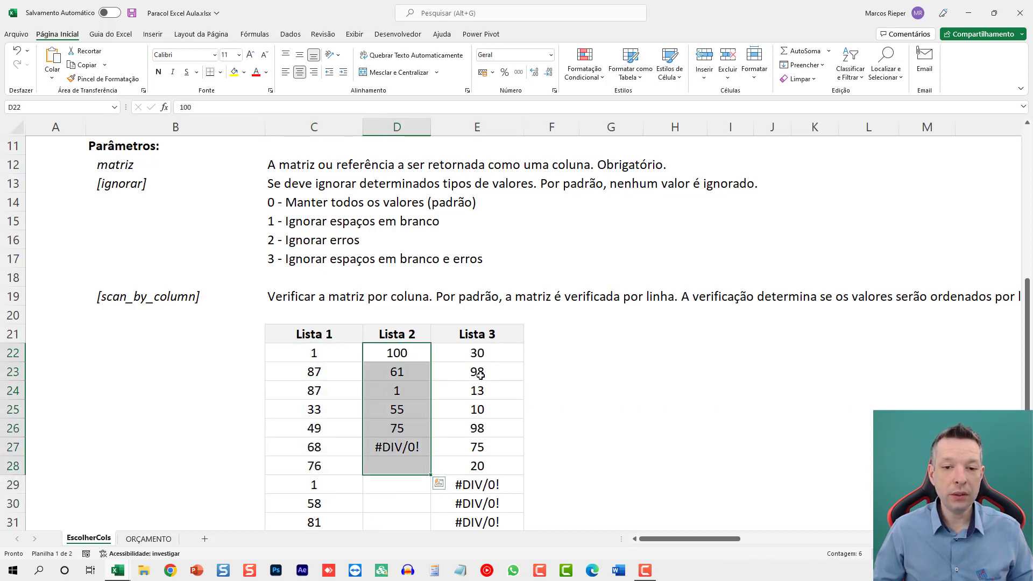
left_click_drag(478, 353, 484, 446)
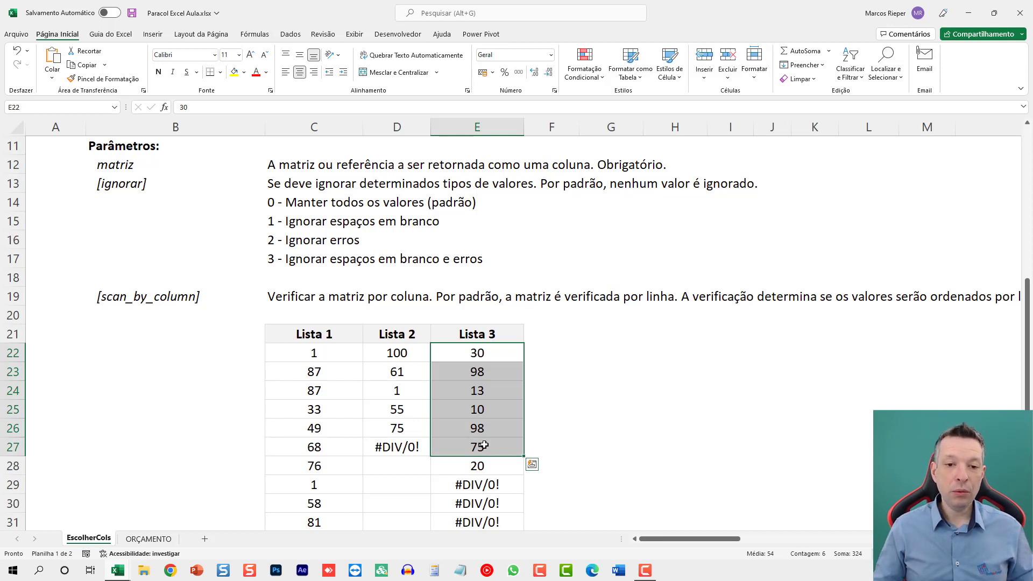
scroll(485, 446, "down", 1)
scroll(490, 455, "down", 1)
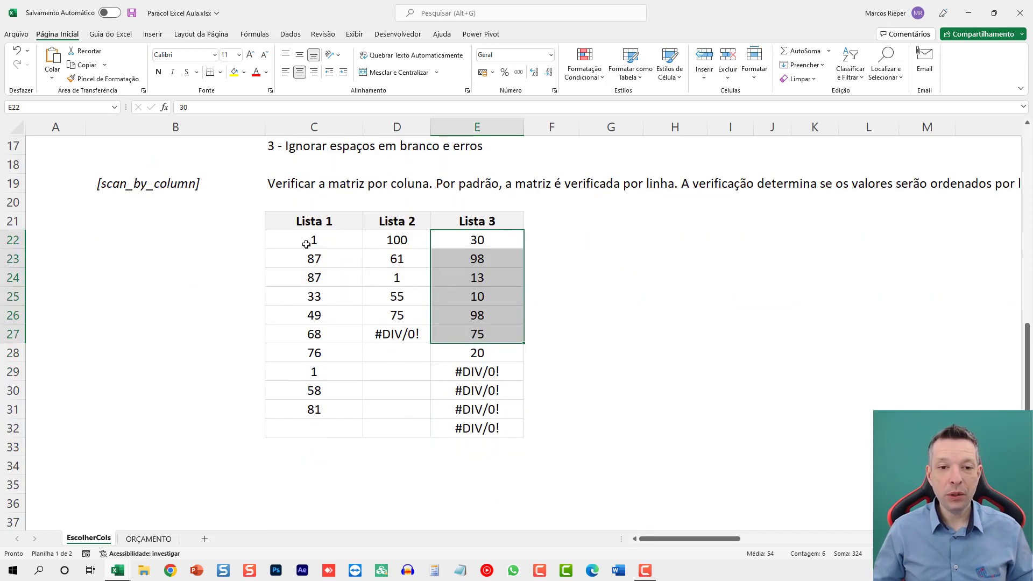
left_click_drag(304, 240, 304, 377)
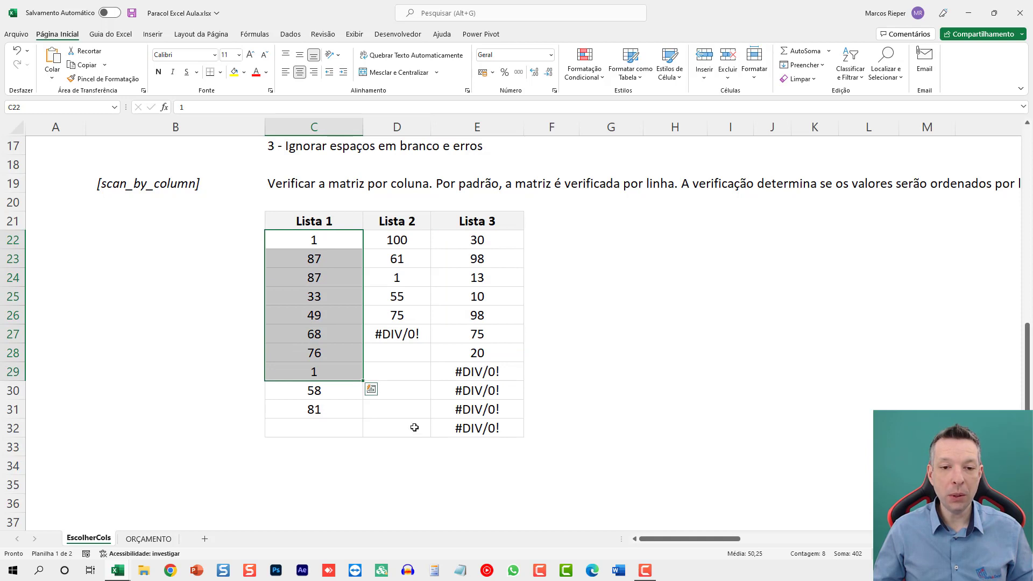
left_click_drag(397, 337, 397, 412)
left_click(399, 339)
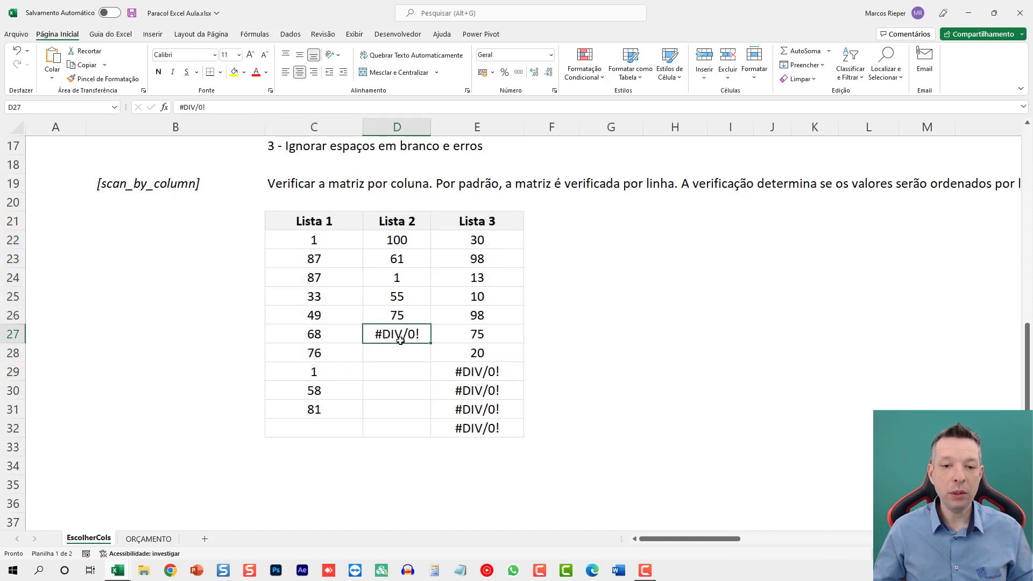
left_click(488, 374)
left_click(482, 430)
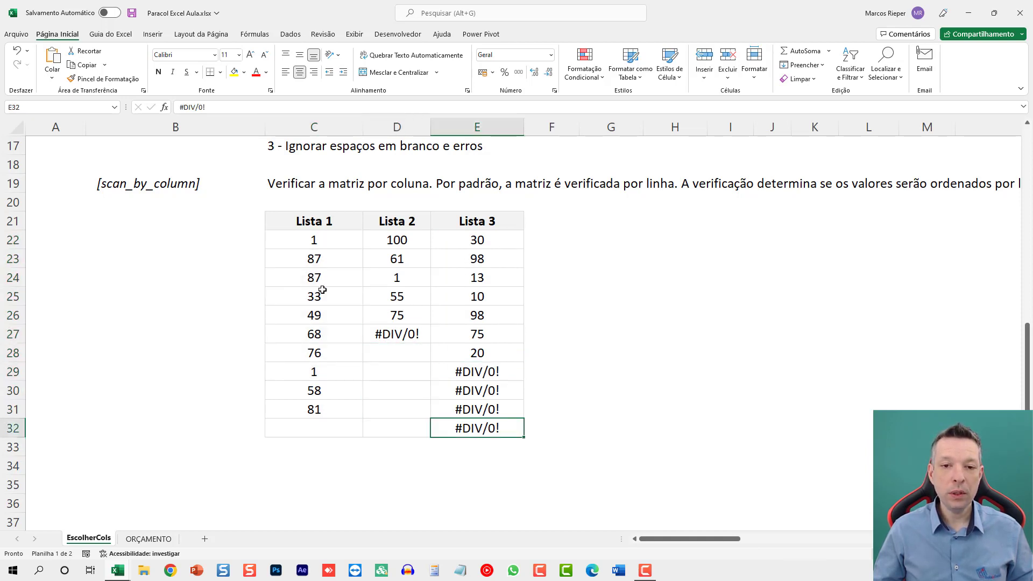
left_click(617, 228)
scroll(618, 228, "up", 1)
scroll(617, 227, "right", 1)
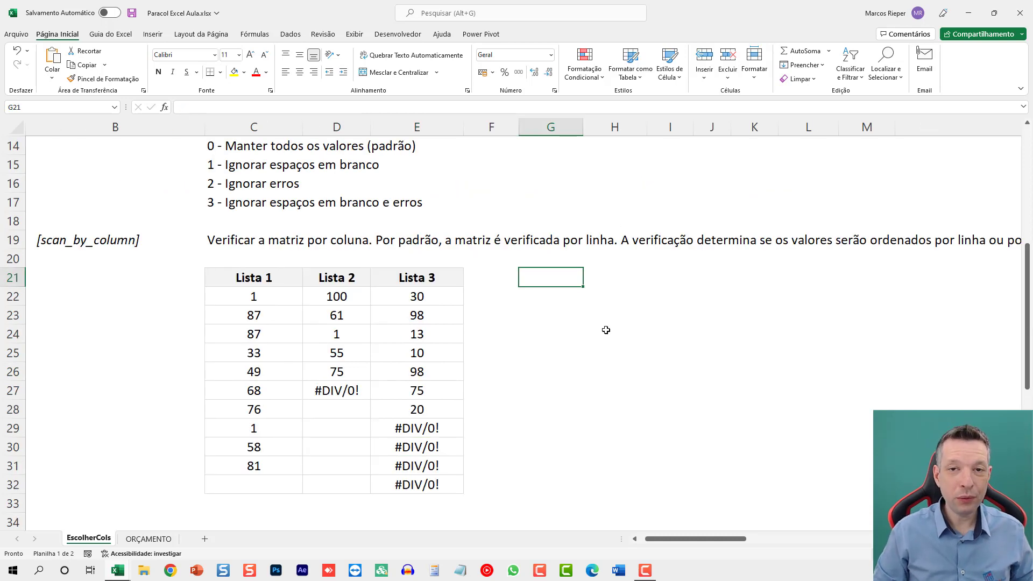
Enter =PARACOL(C22:E32) in G21 and check the spilled single-column list, blanks shown as 0
type("=")
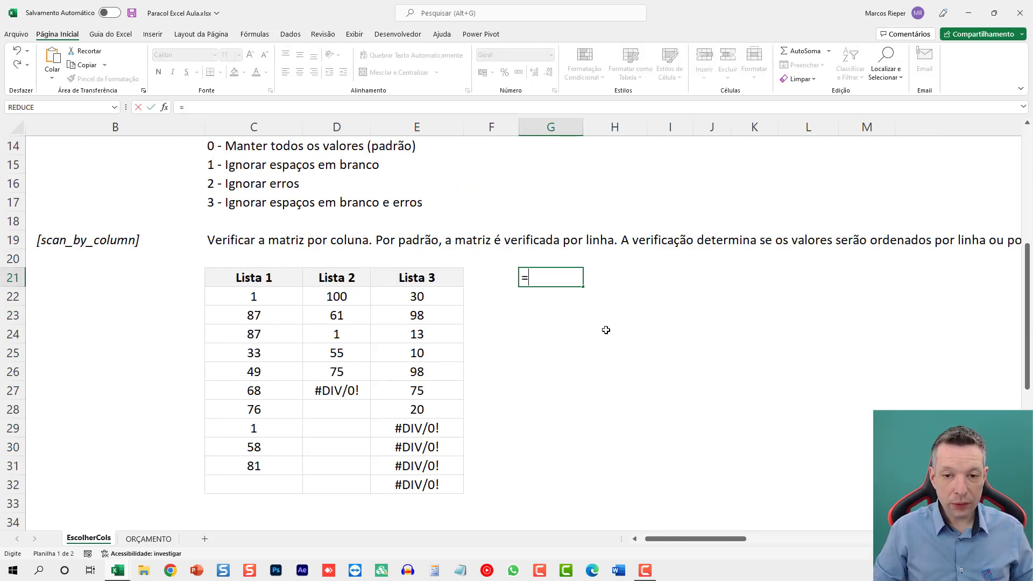
type("PARACOL(")
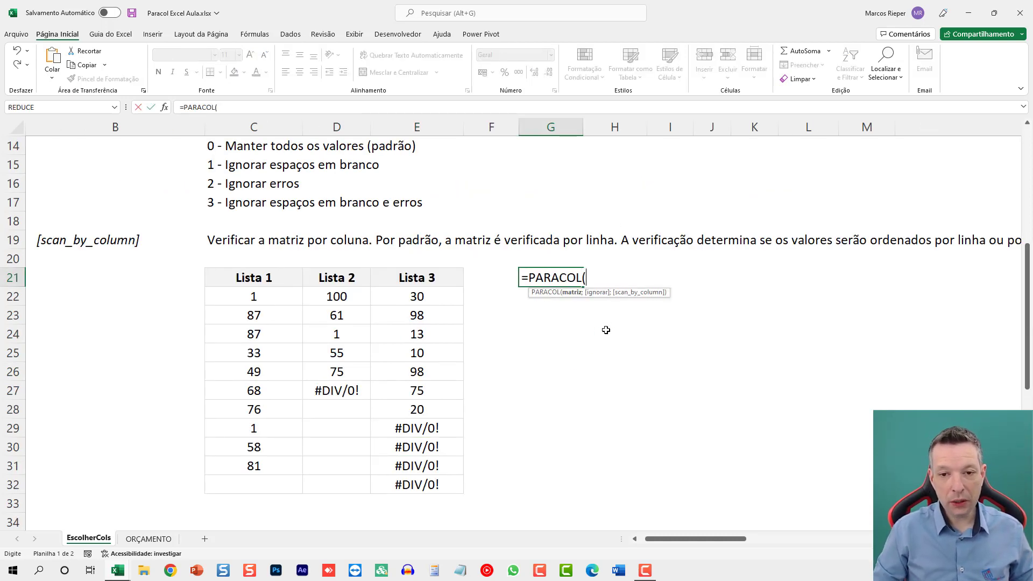
left_click_drag(257, 297, 405, 483)
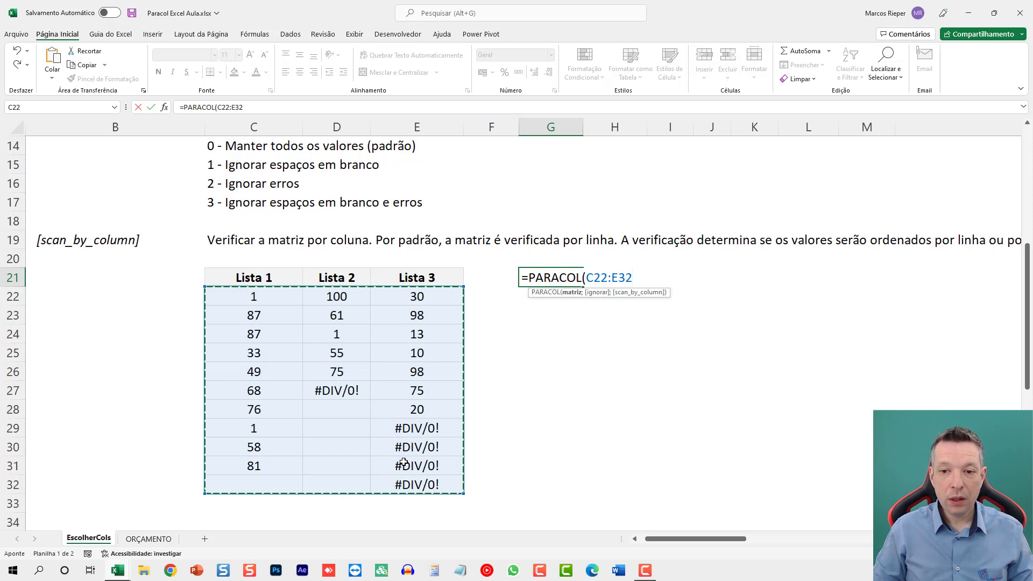
type(")")
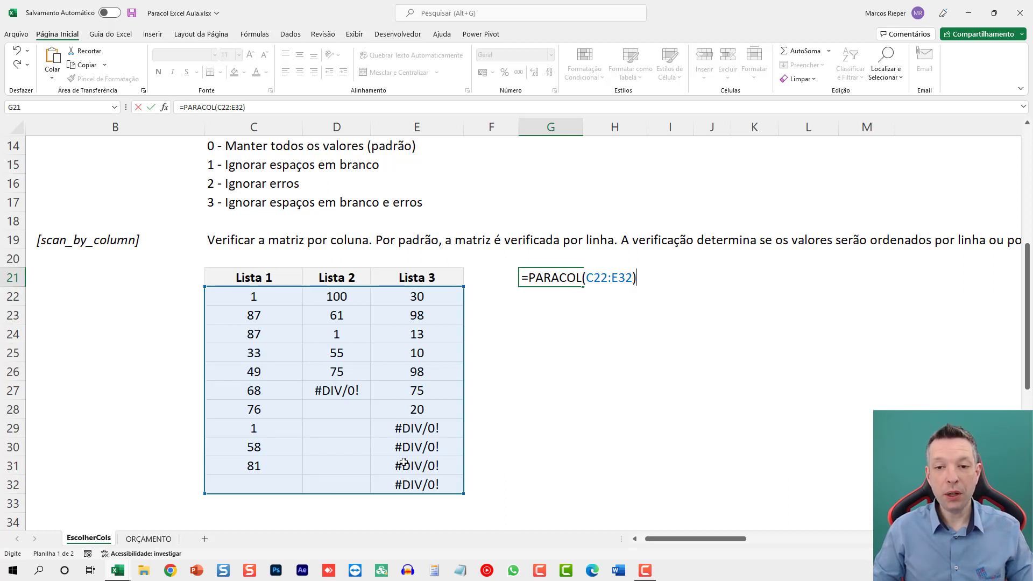
key("ctrl+Return")
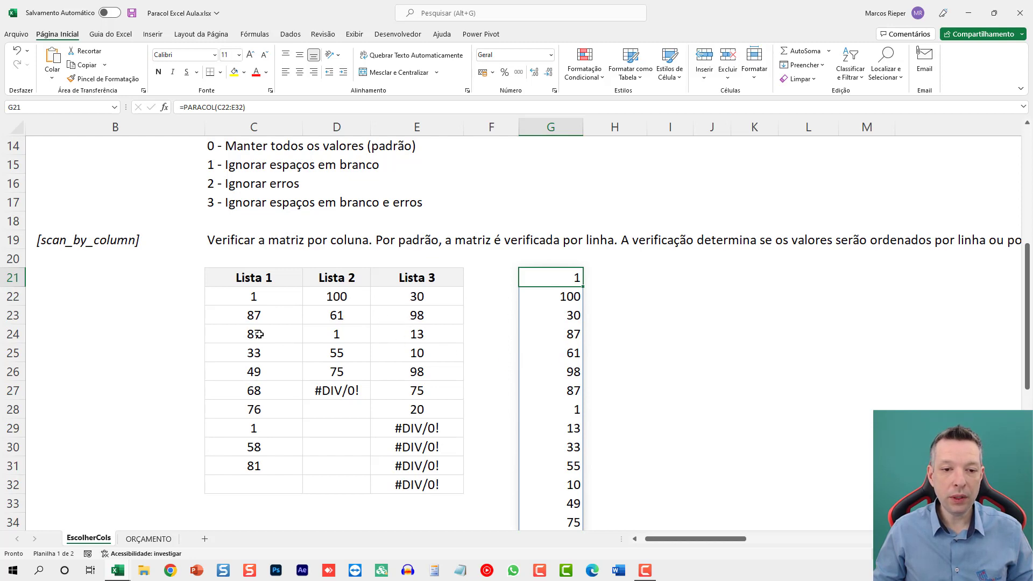
scroll(612, 415, "down", 3)
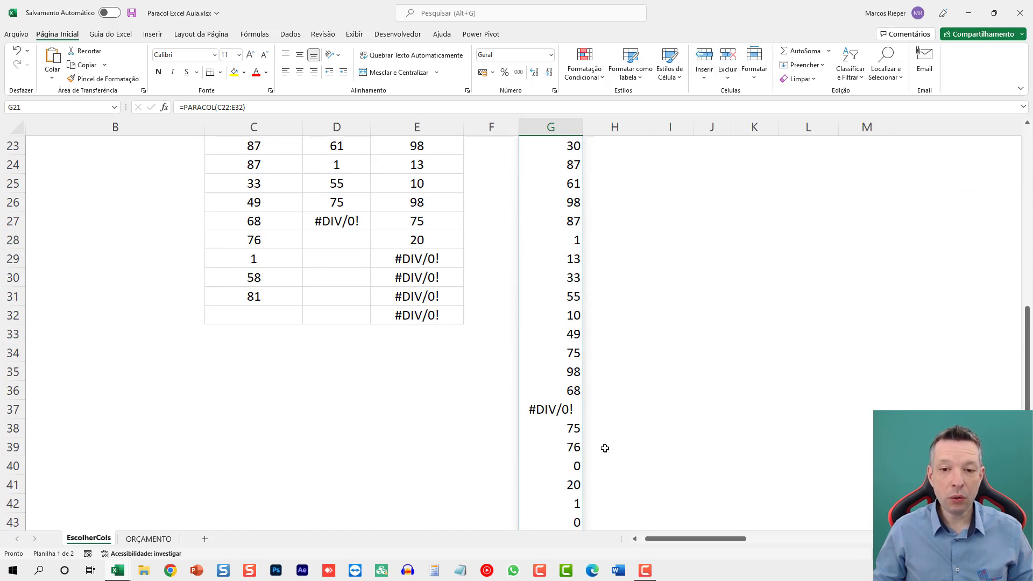
scroll(607, 448, "down", 1)
left_click(572, 414)
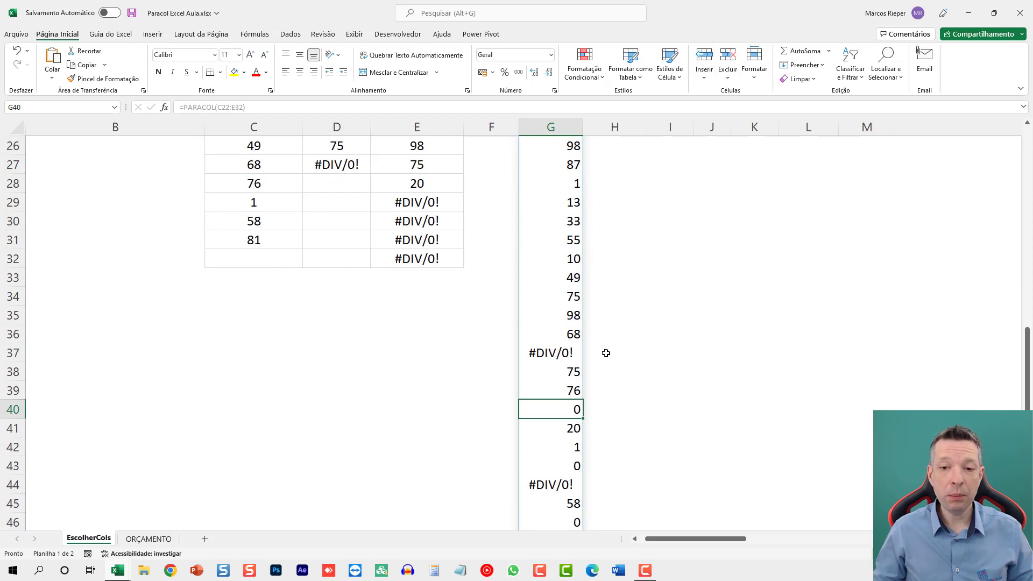
scroll(606, 355, "up", 1)
scroll(606, 357, "up", 1)
Add ignore argument 1 to G21, making it =PARACOL(C22:E32;1), and review the result
scroll(604, 358, "up", 2)
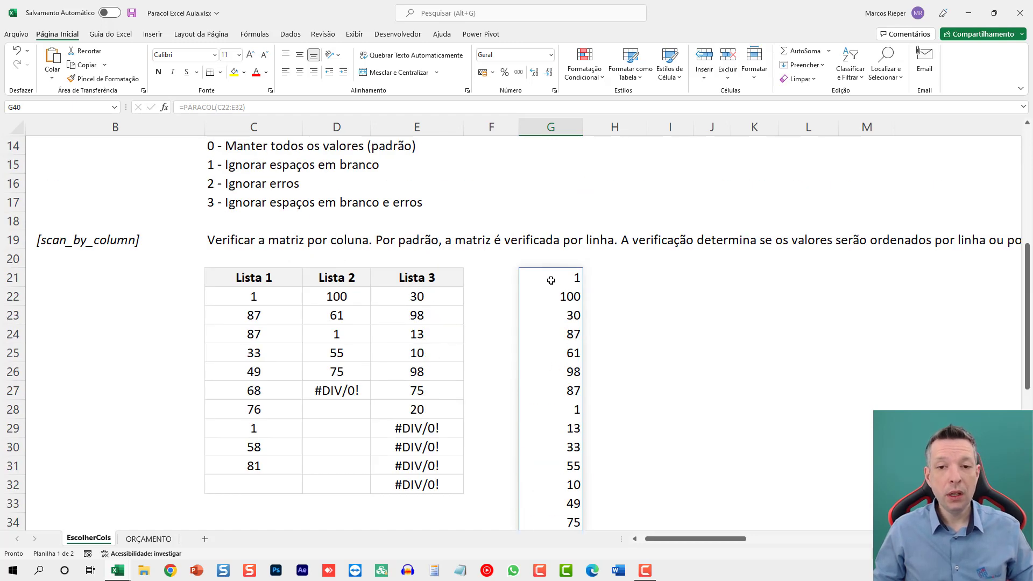
left_click(554, 279)
scroll(594, 320, "down", 1)
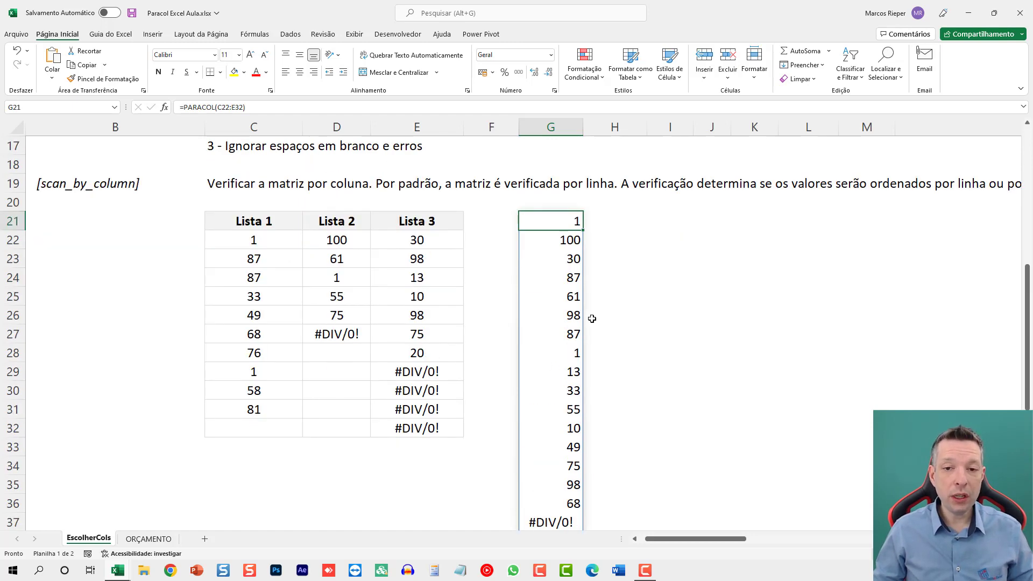
key("F2")
key("Left")
type(";")
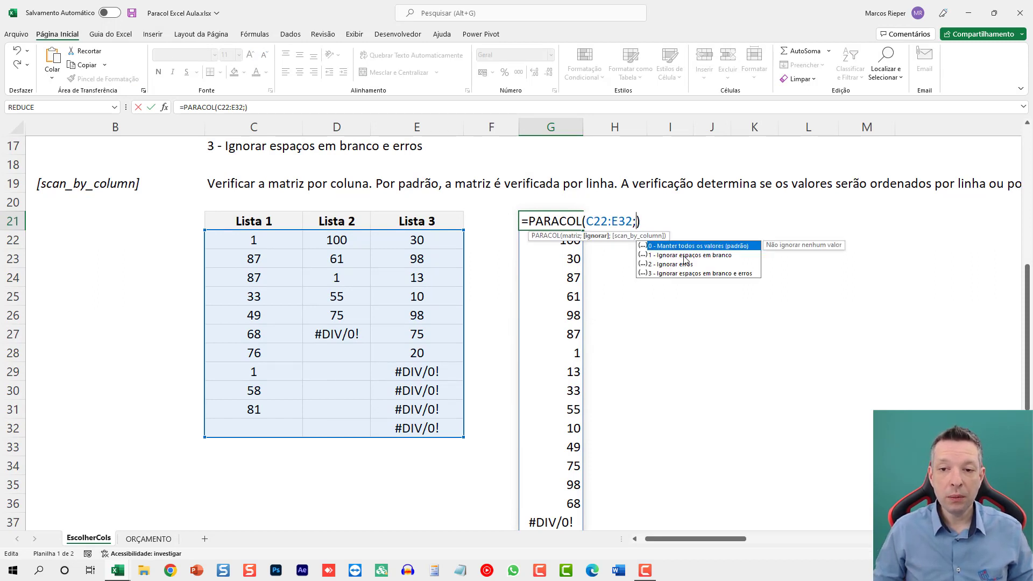
type("1")
key("Return")
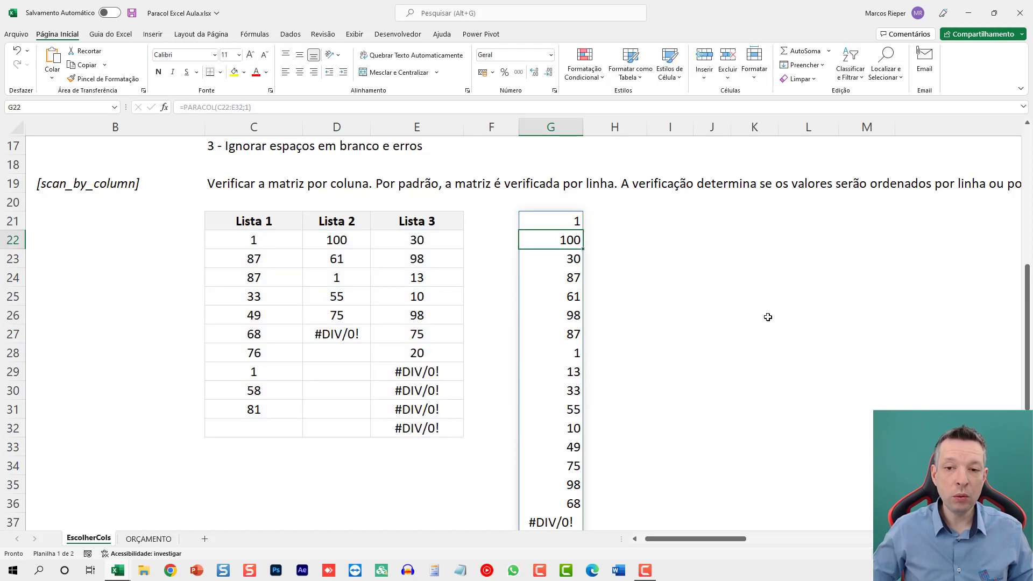
scroll(764, 312, "down", 1)
scroll(796, 324, "down", 1)
scroll(743, 369, "down", 3)
scroll(744, 372, "up", 1)
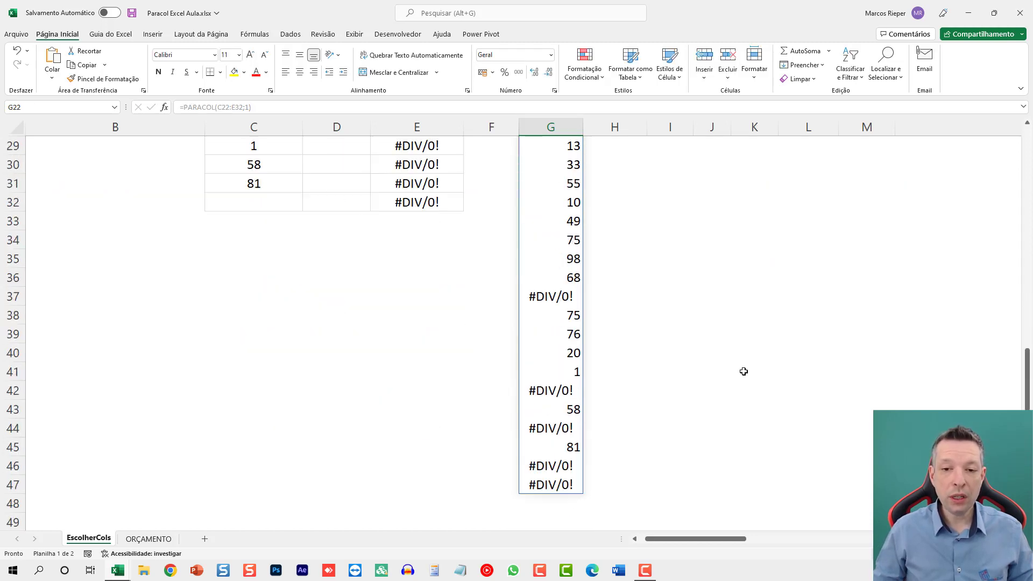
scroll(743, 371, "up", 2)
scroll(743, 372, "up", 1)
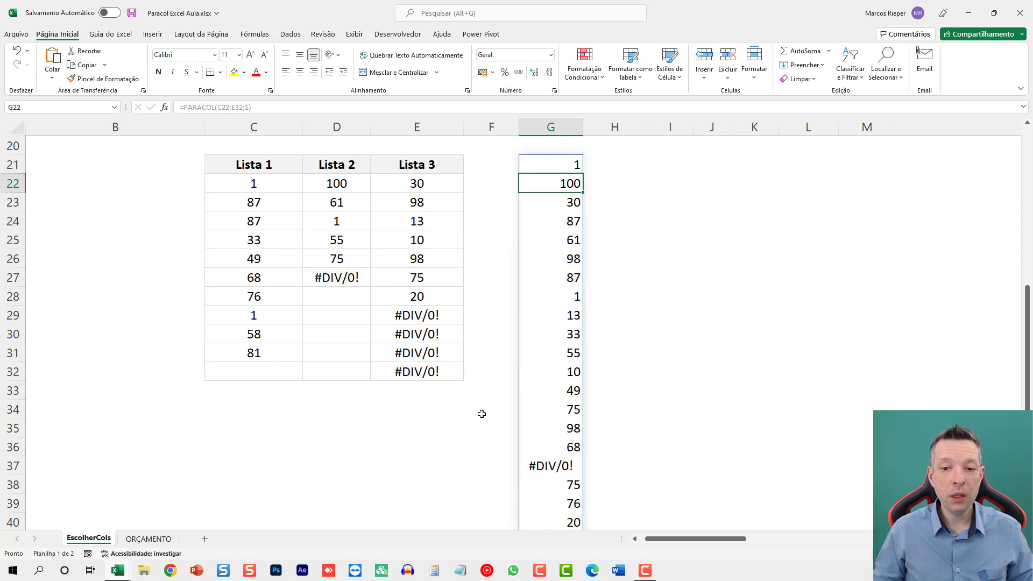
scroll(479, 415, "up", 2)
Change the ignore value to 2 so G21 reads =PARACOL(C22:E32;2), dropping #DIV/0! errors
key("Up")
key("F2")
key("Left")
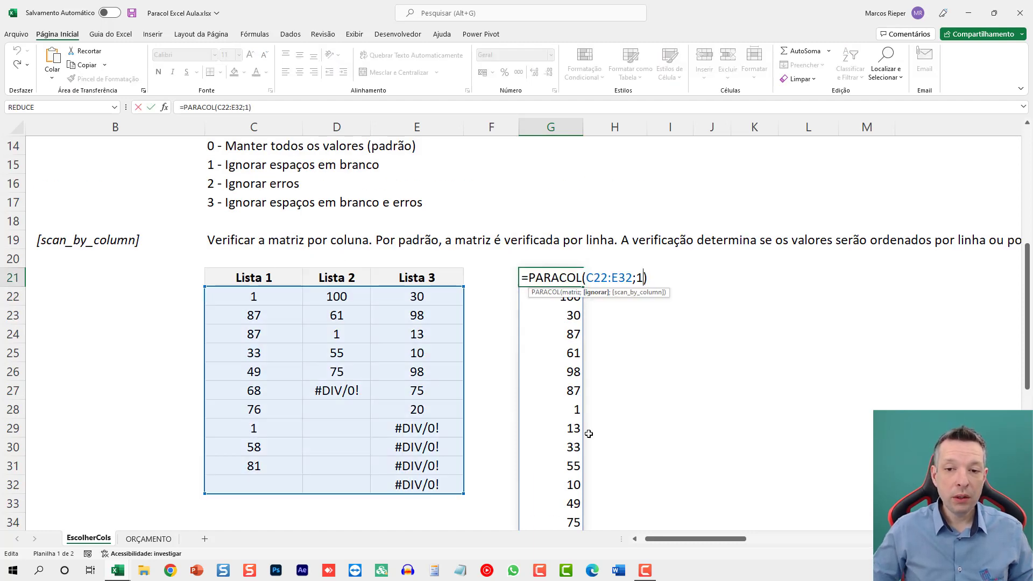
key("shift+Left")
type("2")
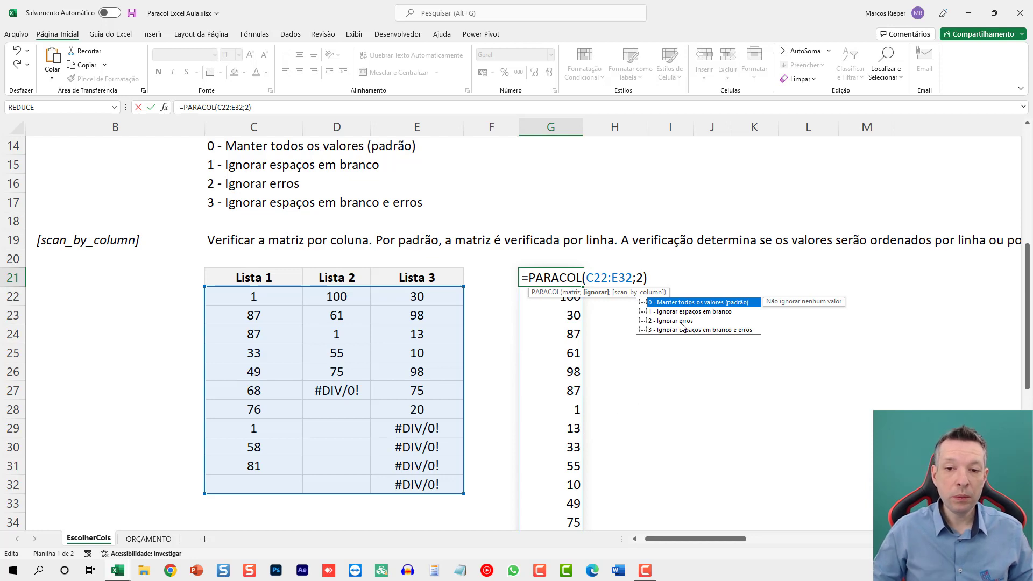
key("Return")
key("Up")
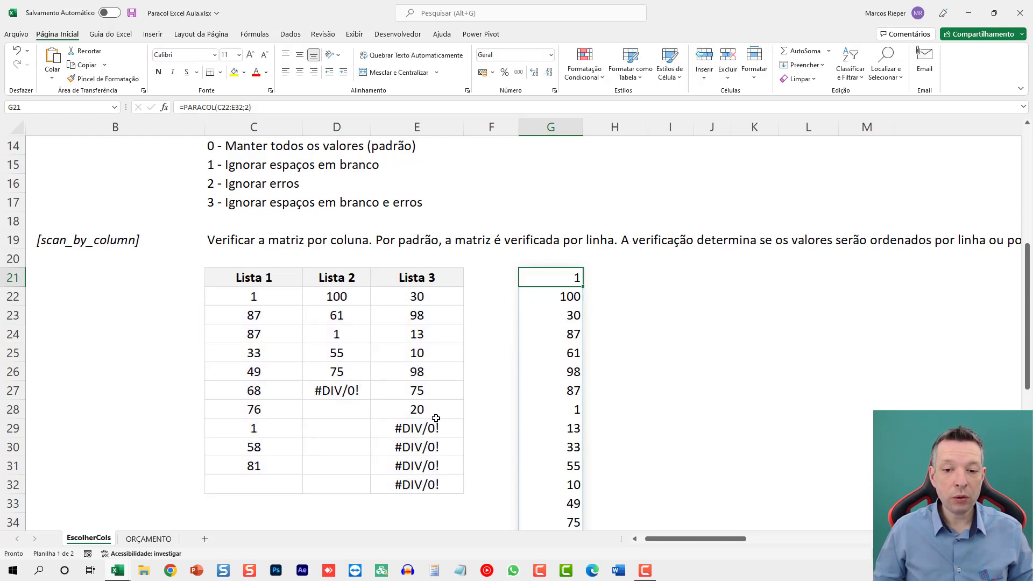
scroll(436, 418, "down", 3)
scroll(438, 422, "down", 1)
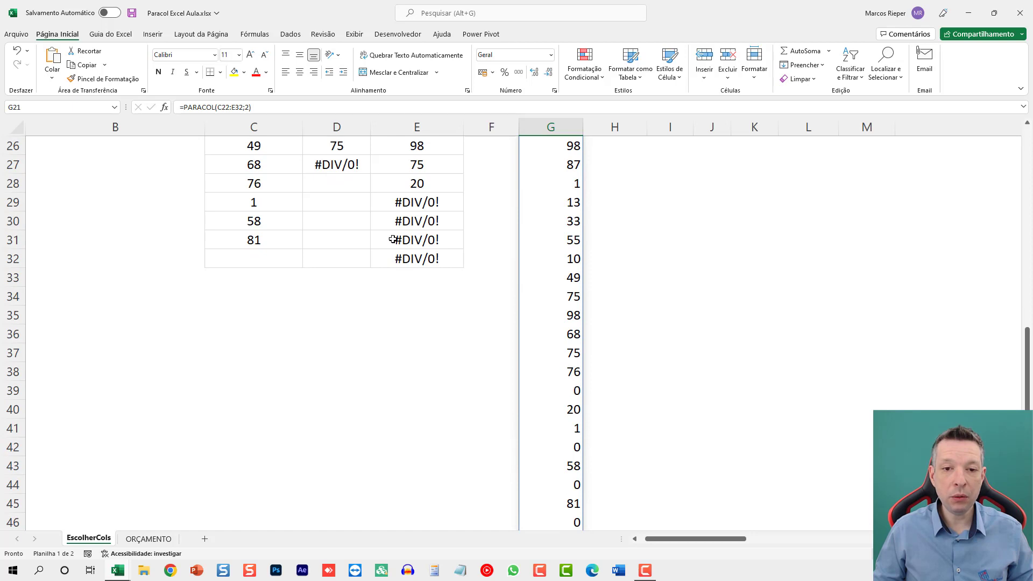
scroll(684, 444, "down", 1)
scroll(679, 443, "up", 3)
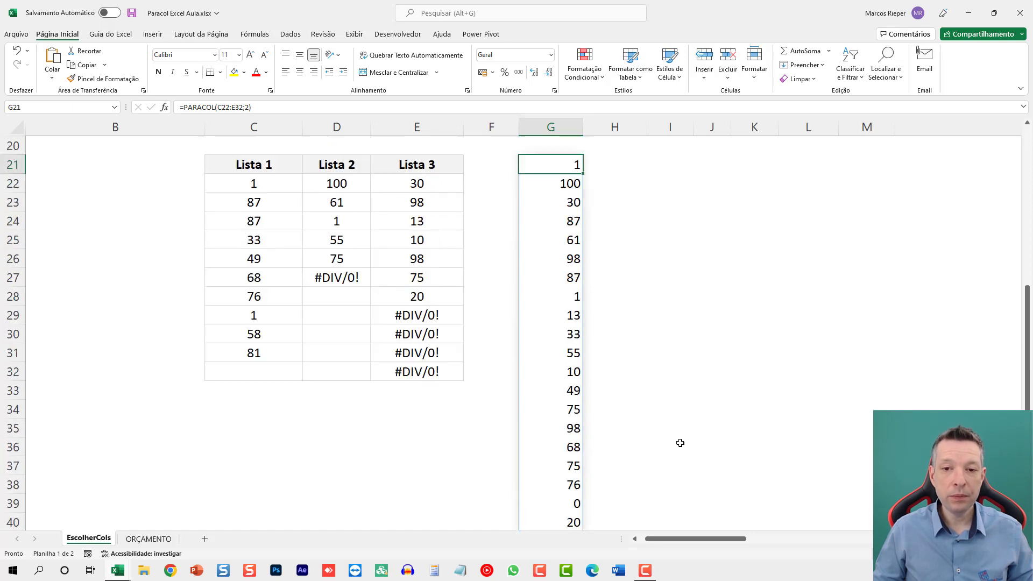
scroll(673, 430, "up", 1)
Change the ignore value to 3 so =PARACOL(C22:E32;3) skips blanks and errors
key("F2")
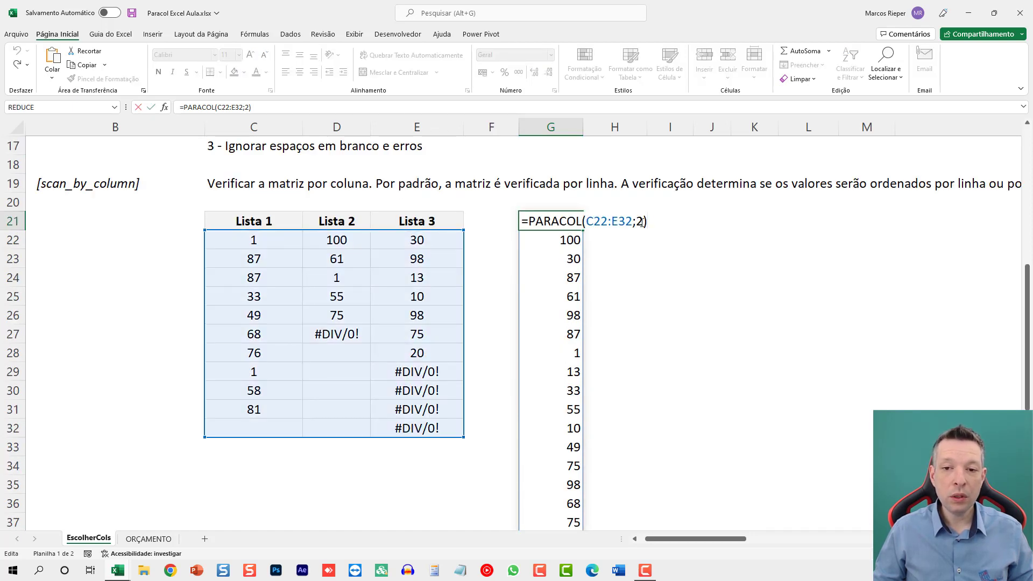
key("BackSpace")
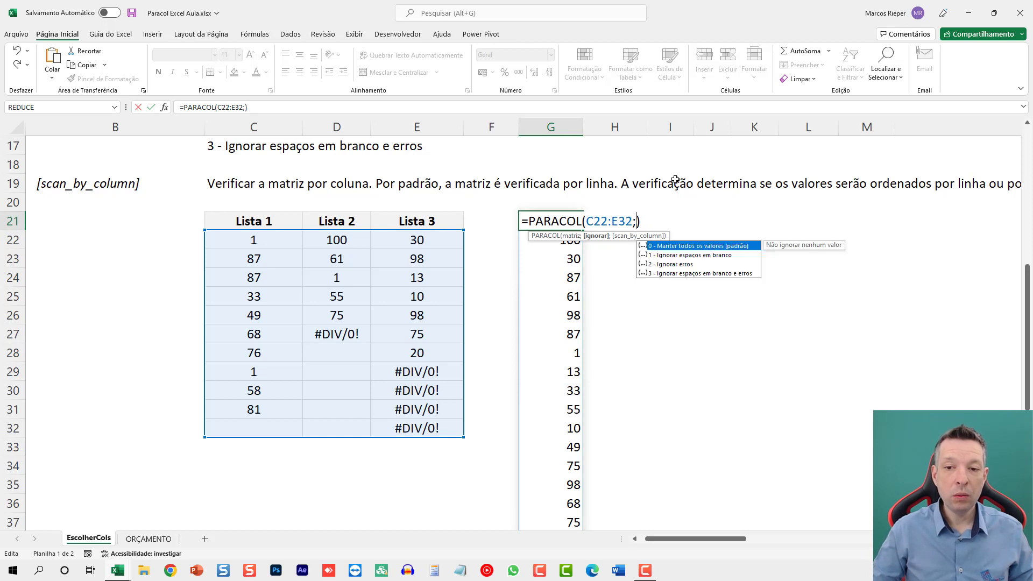
type("3")
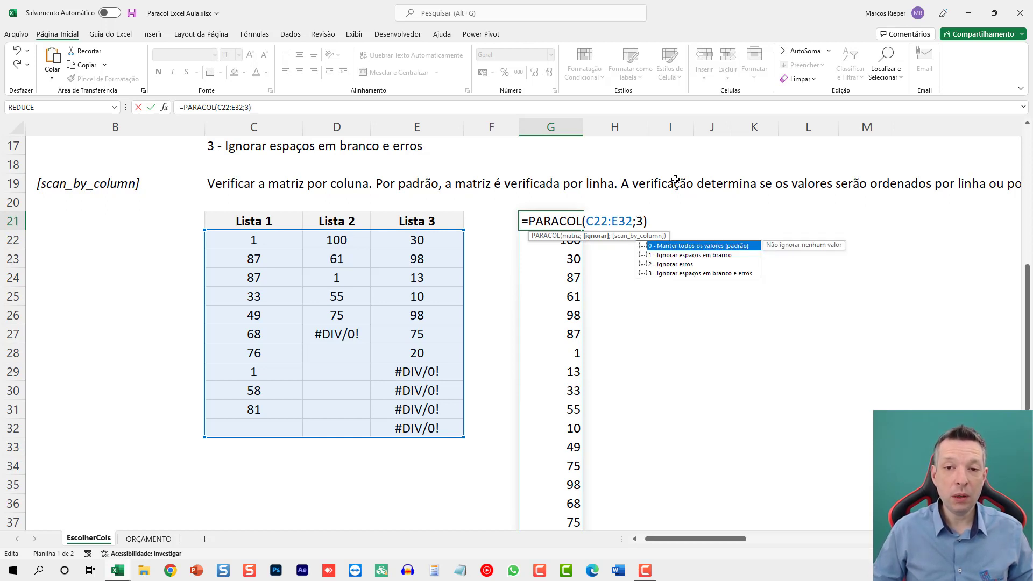
key("Return")
key("Up")
scroll(671, 203, "down", 2)
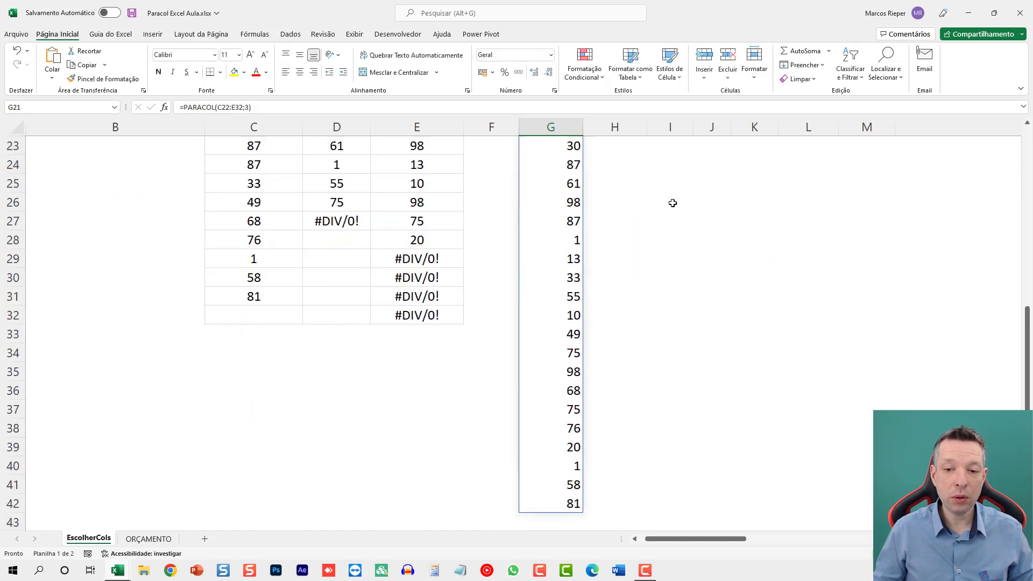
scroll(659, 232, "down", 2)
scroll(659, 232, "up", 3)
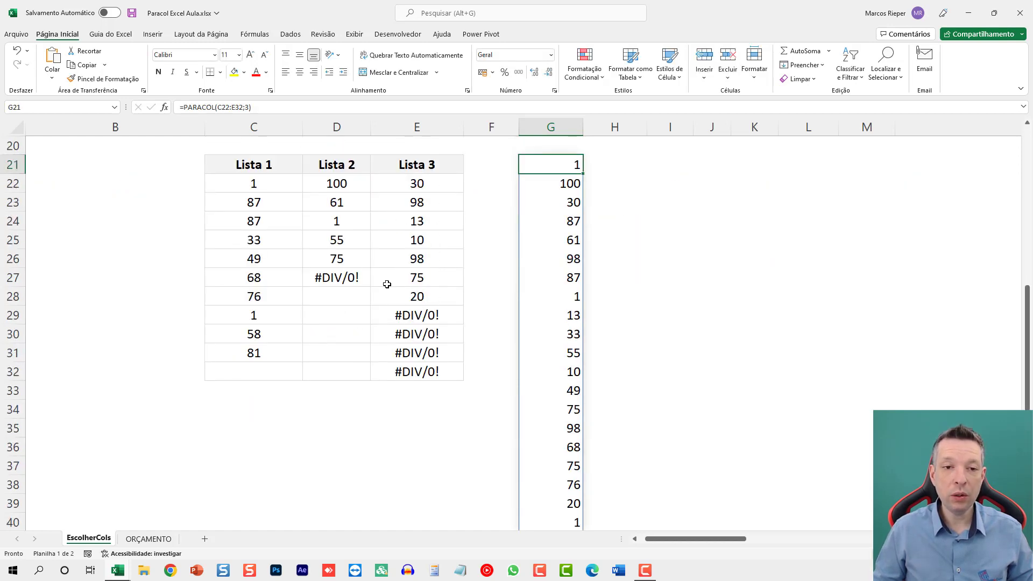
Reopen G21's formula and add a separator for the scan_by_column argument
key("F2")
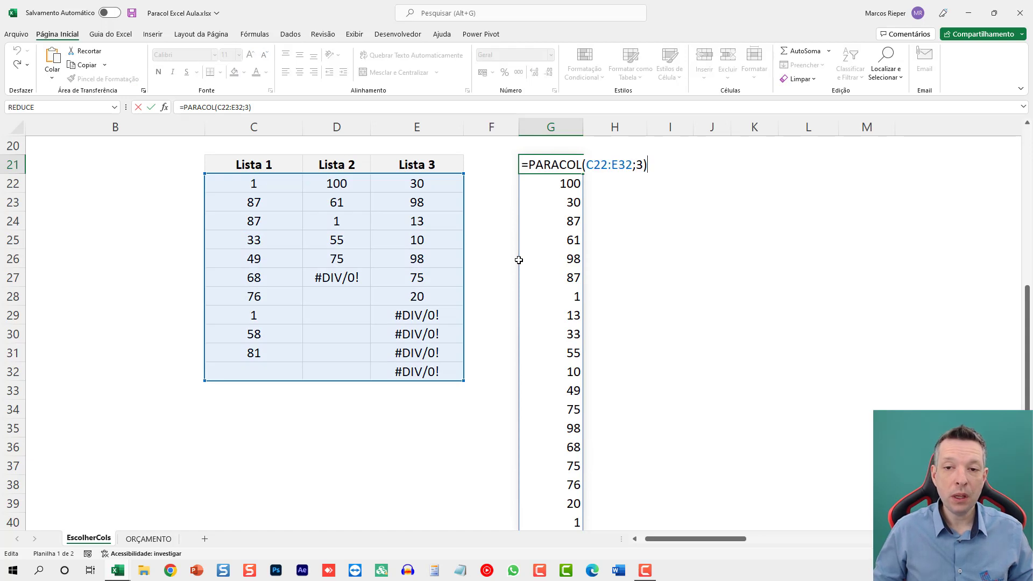
key("Left")
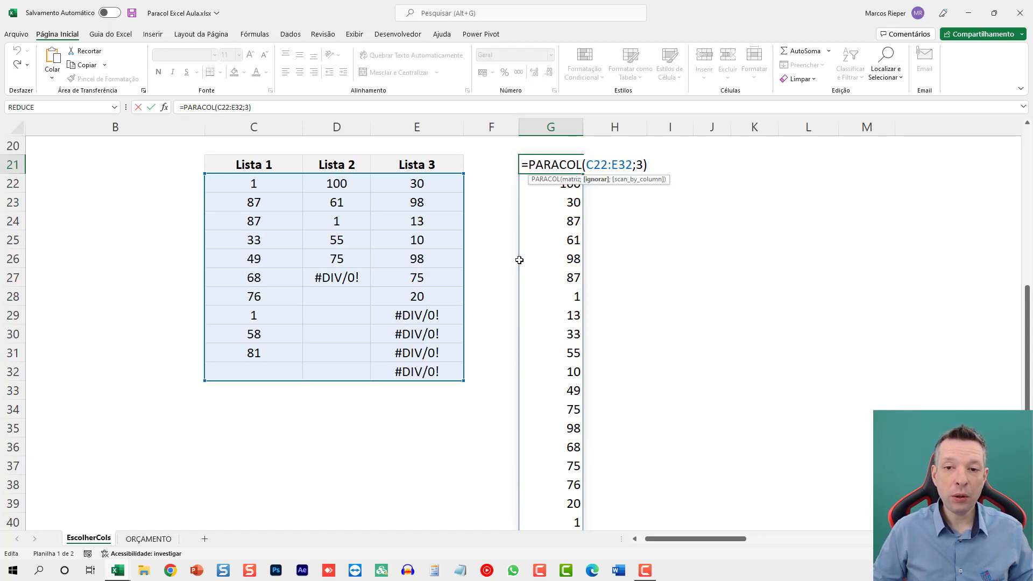
type(";")
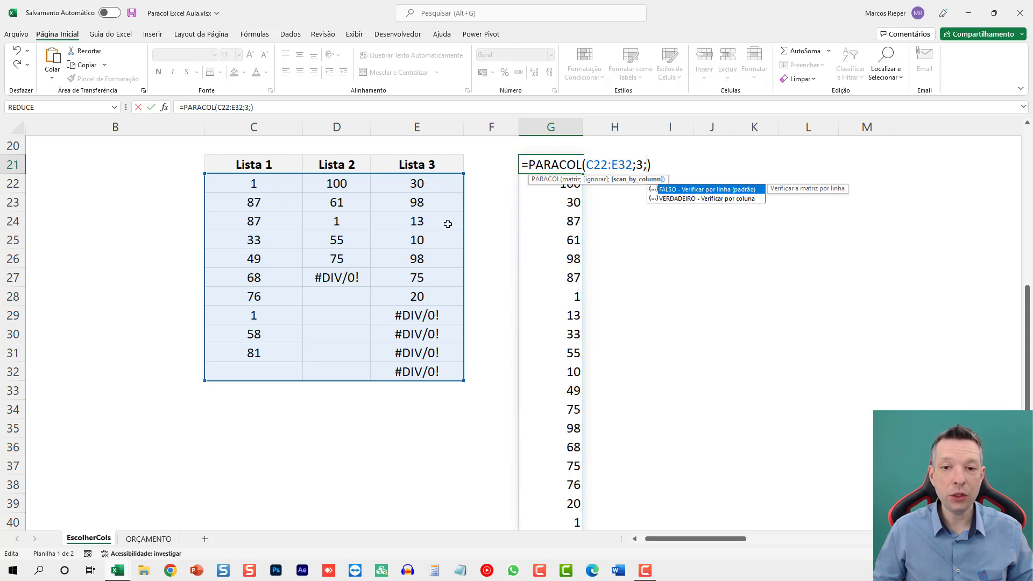
Set scan_by_column to 1 so G21 reads =PARACOL(C22:E32;3;1)
double_click(712, 198)
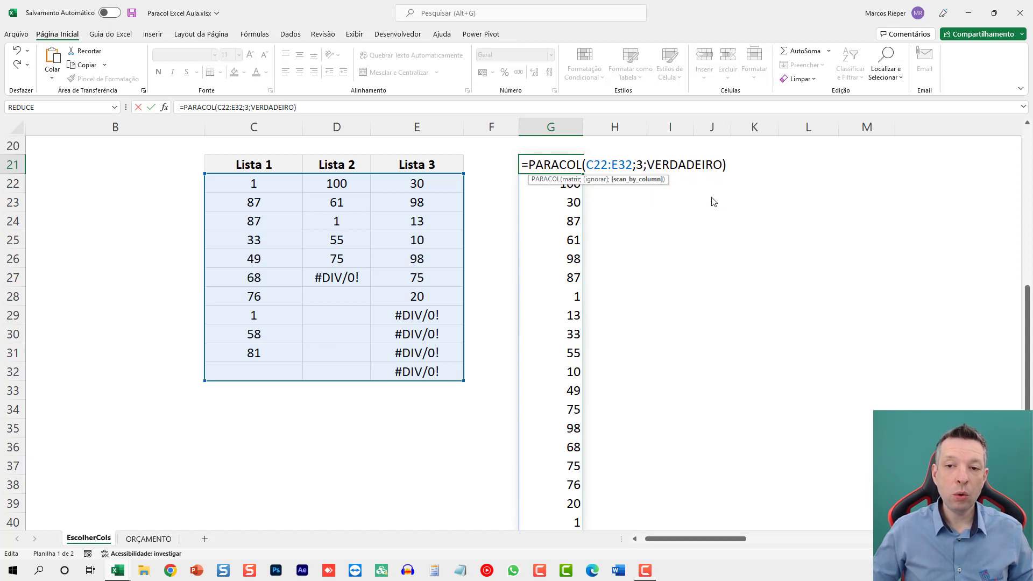
key("ctrl+shift+Left")
type("1")
key("Return")
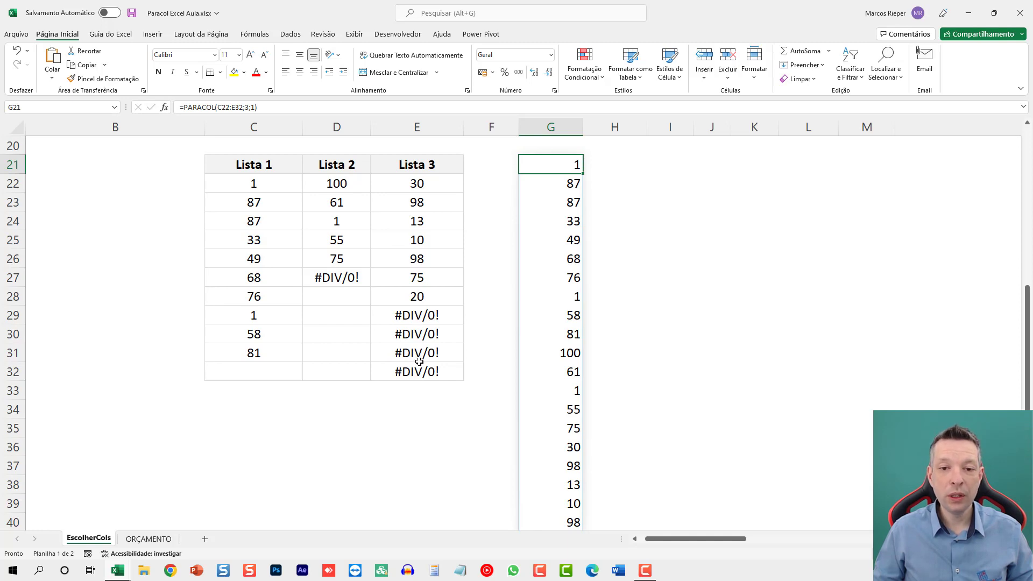
scroll(596, 377, "down", 3)
scroll(589, 371, "up", 1)
scroll(484, 322, "up", 2)
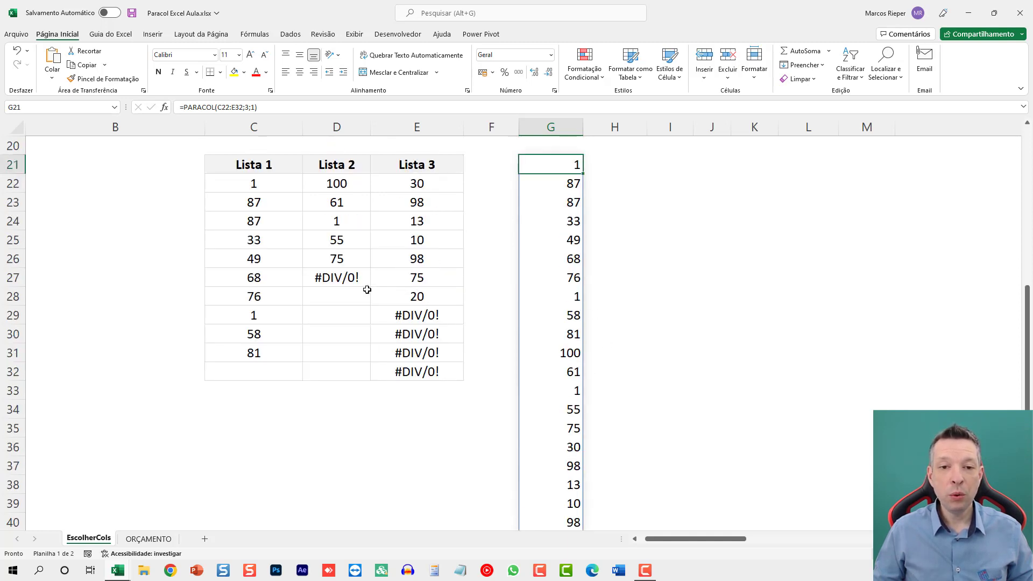
Reselect G21, then switch to the ORÇAMENTO budget sheet
left_click(406, 295)
scroll(607, 295, "up", 1)
scroll(566, 285, "up", 1)
left_click(563, 282)
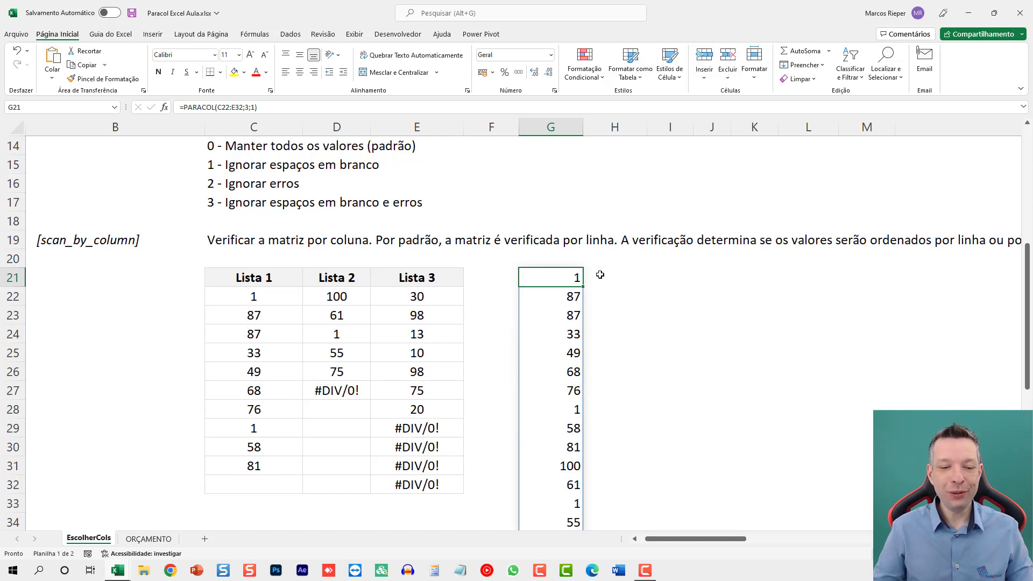
left_click(145, 541)
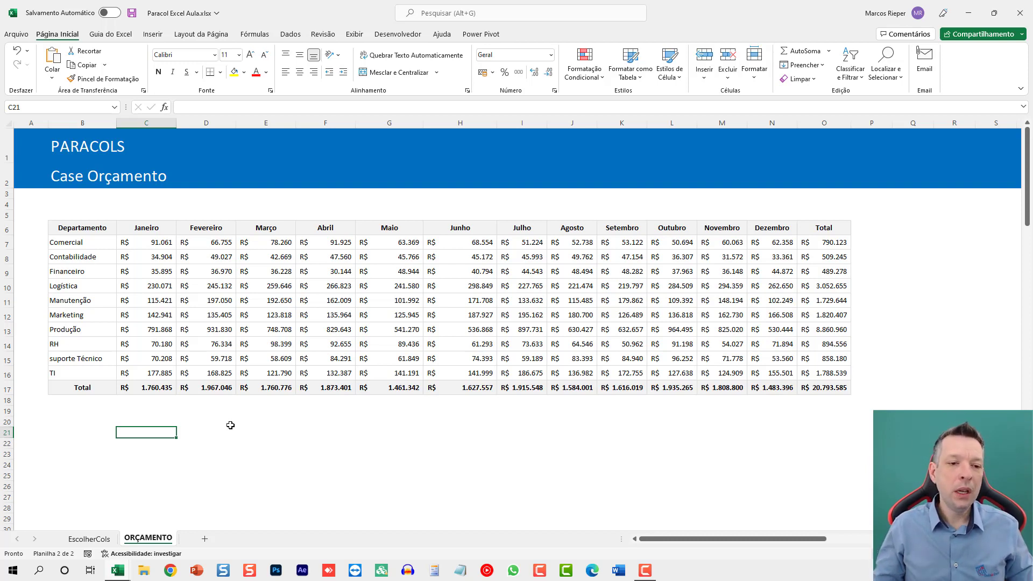
left_click(161, 242)
left_click(224, 269)
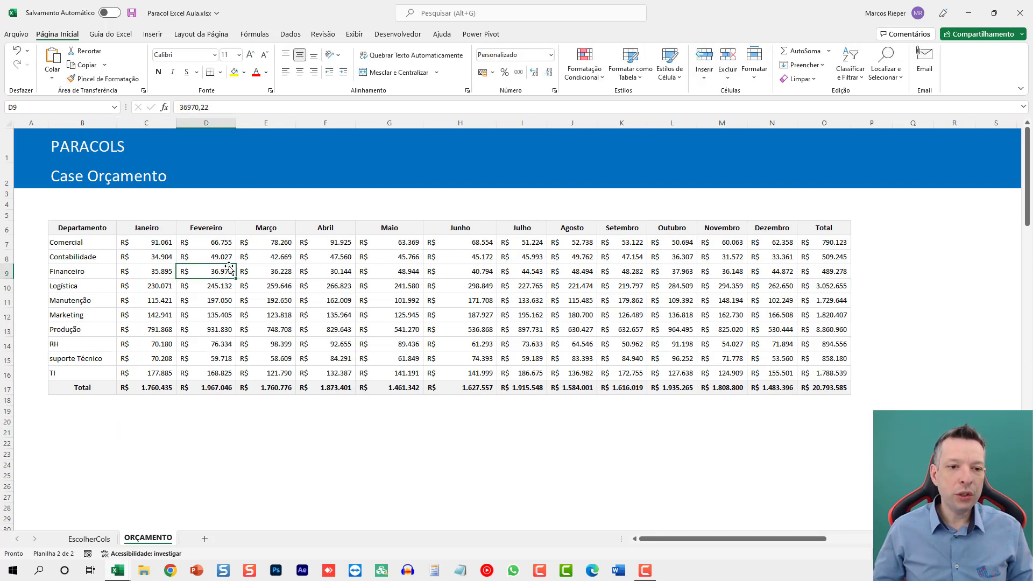
left_click_drag(65, 245, 71, 367)
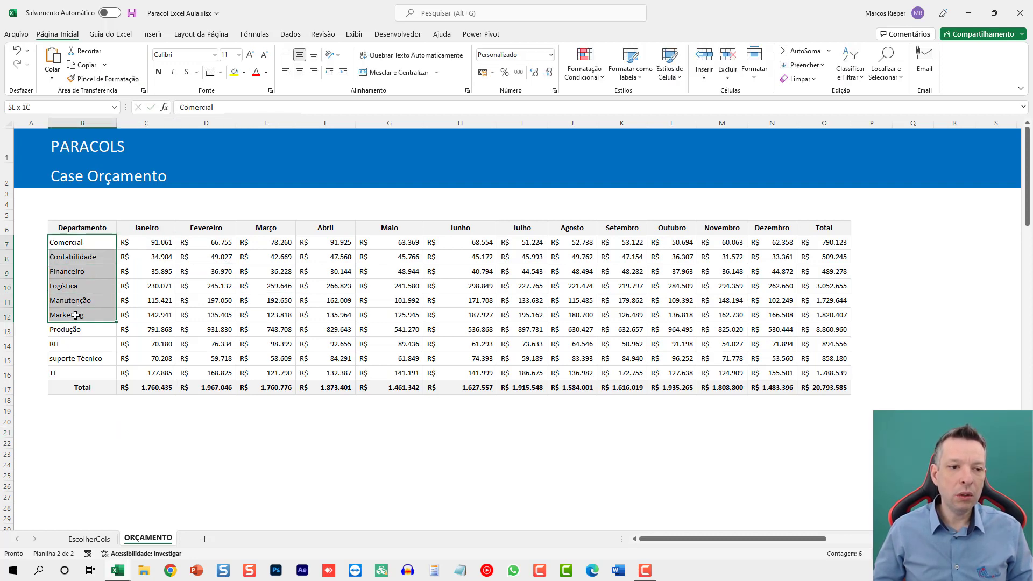
left_click_drag(160, 227, 775, 227)
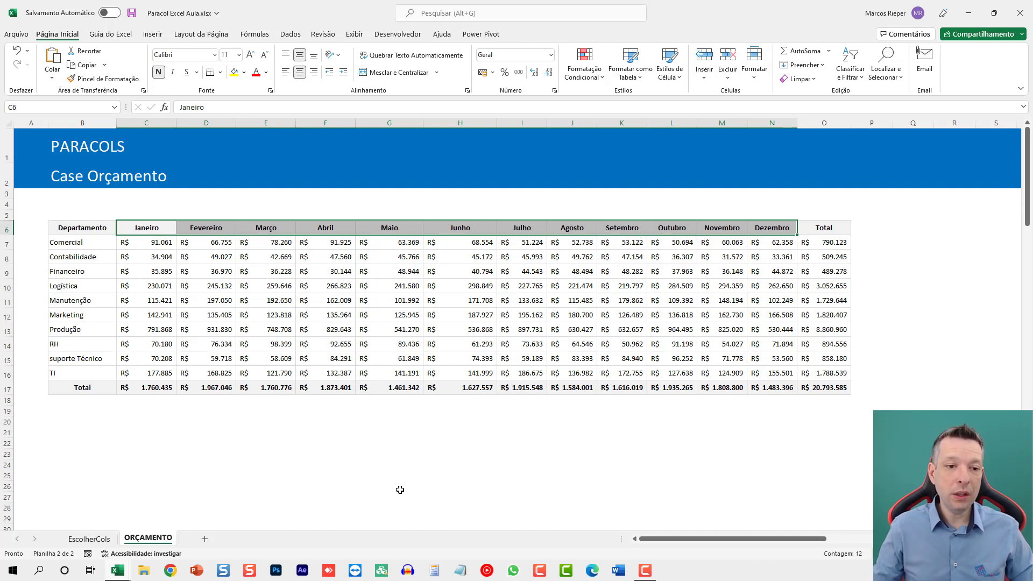
left_click(161, 422)
scroll(202, 421, "down", 1)
type("vA")
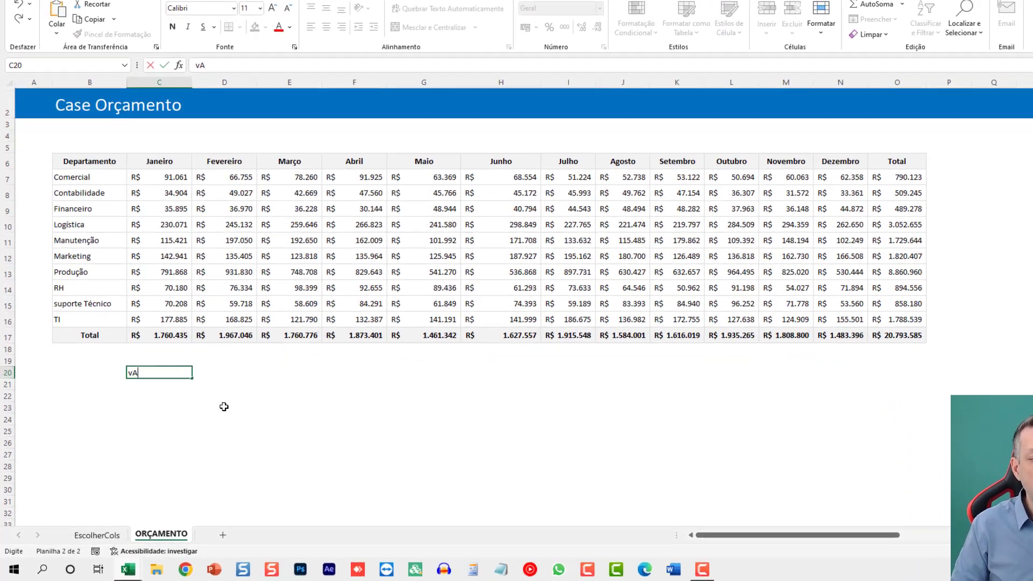
Type the headings Valor, Mês and Departamento in C20:E20
type("Valor")
key("Tab")
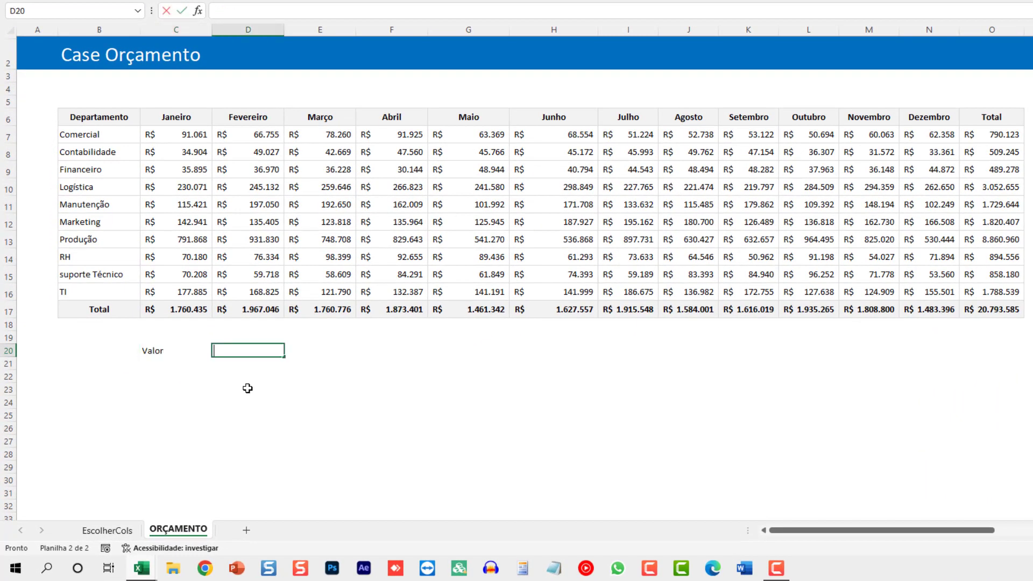
type("Despe")
key("BackSpace")
key("BackSpace")
key("BackSpace")
type("ês")
key("Tab")
type("Depart")
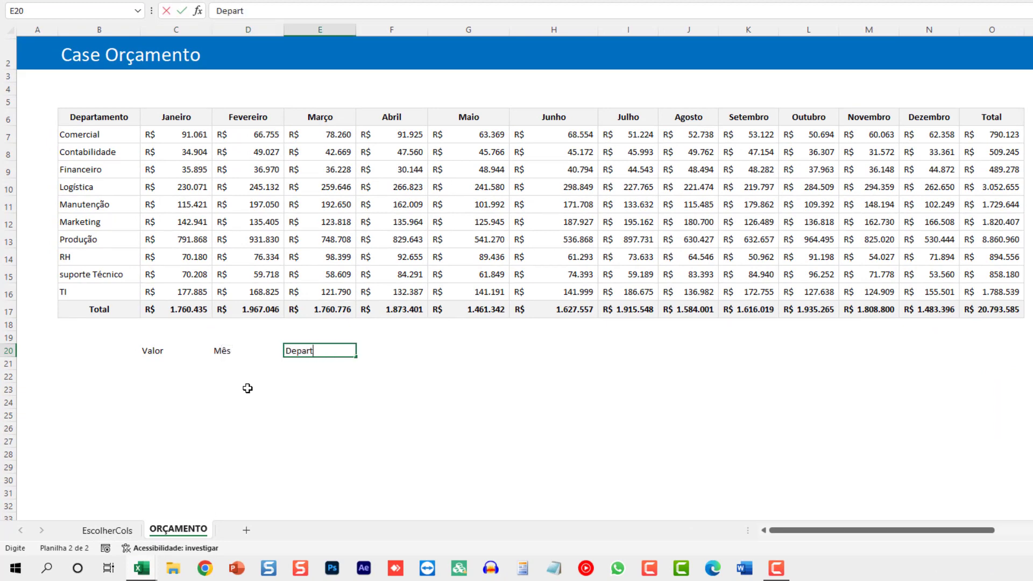
type("amento")
key("Return")
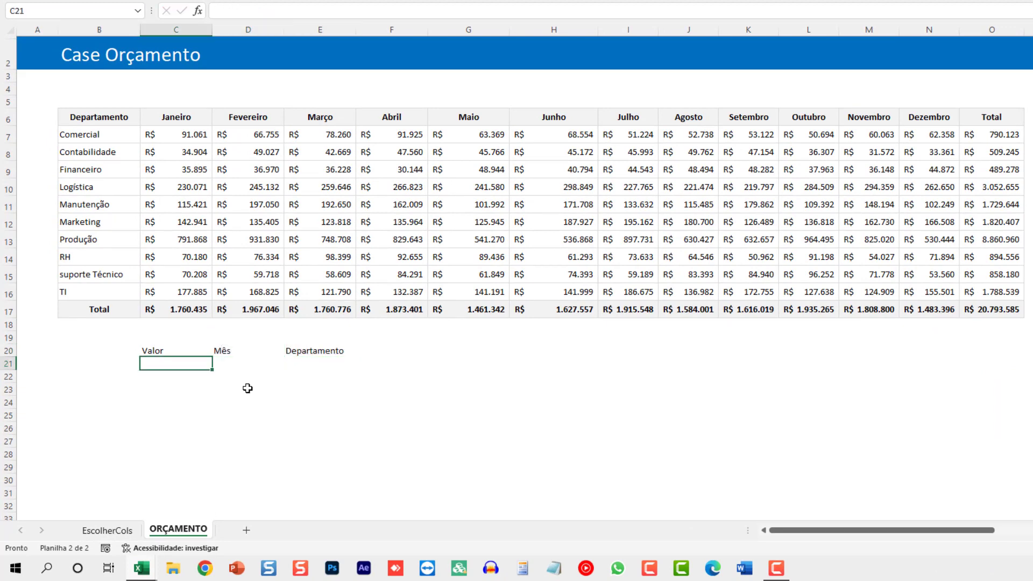
Enter trial values 91061 and 66.755 under Valor, with janeiro and fevereiro under Mês
type("91061")
key("Return")
type("66.755")
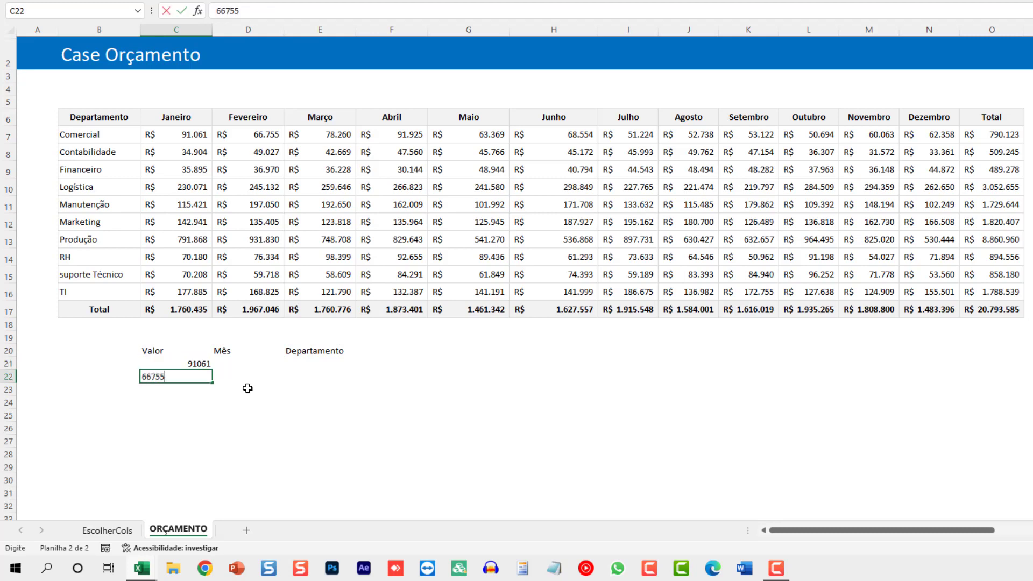
key("Tab")
key("Up")
type("janei")
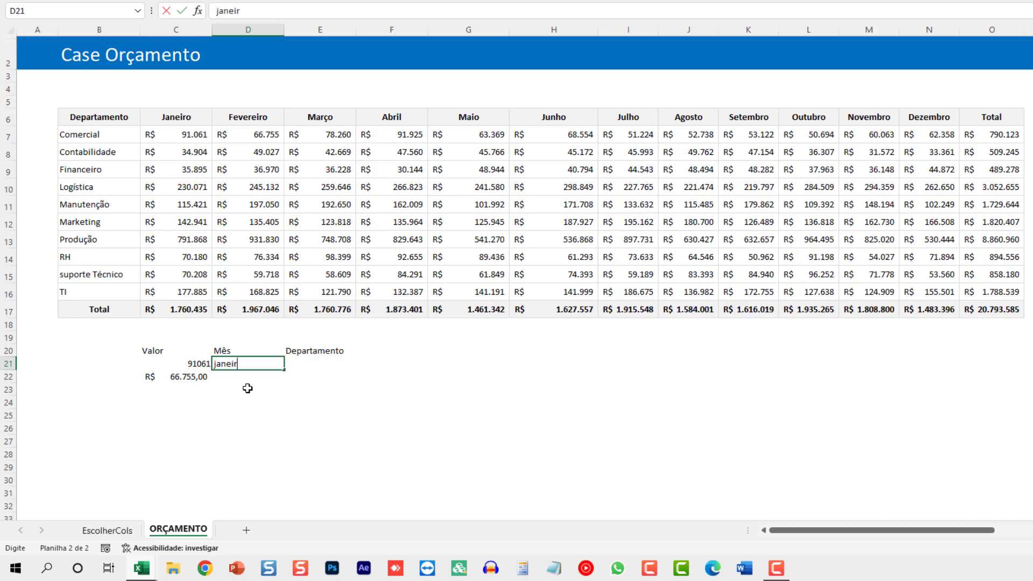
type("ro")
key("Return")
type("fevereir")
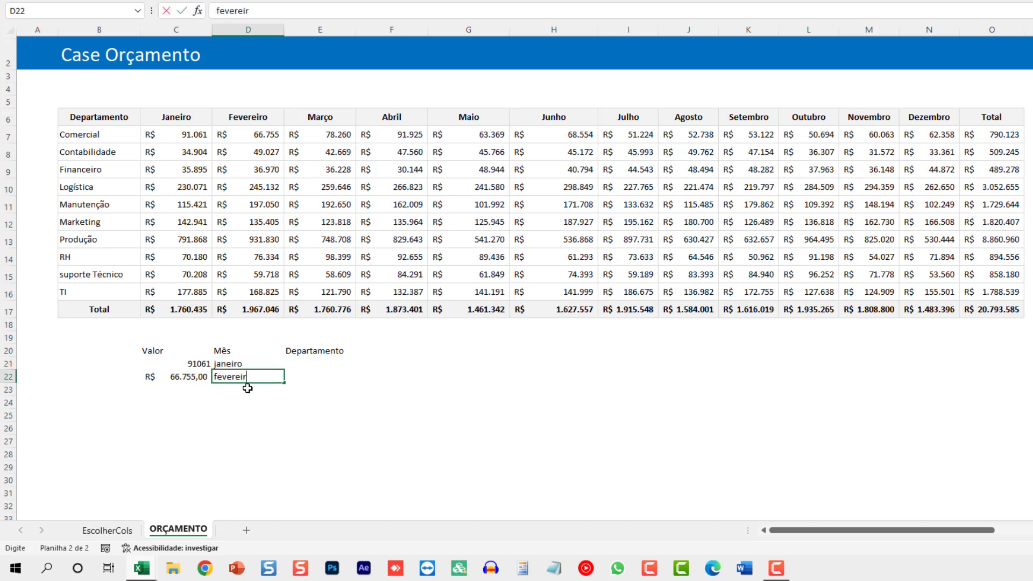
type("o")
key("Return")
Fill comercial into both trial rows under Departamento
key("Up")
key("Right")
key("Up")
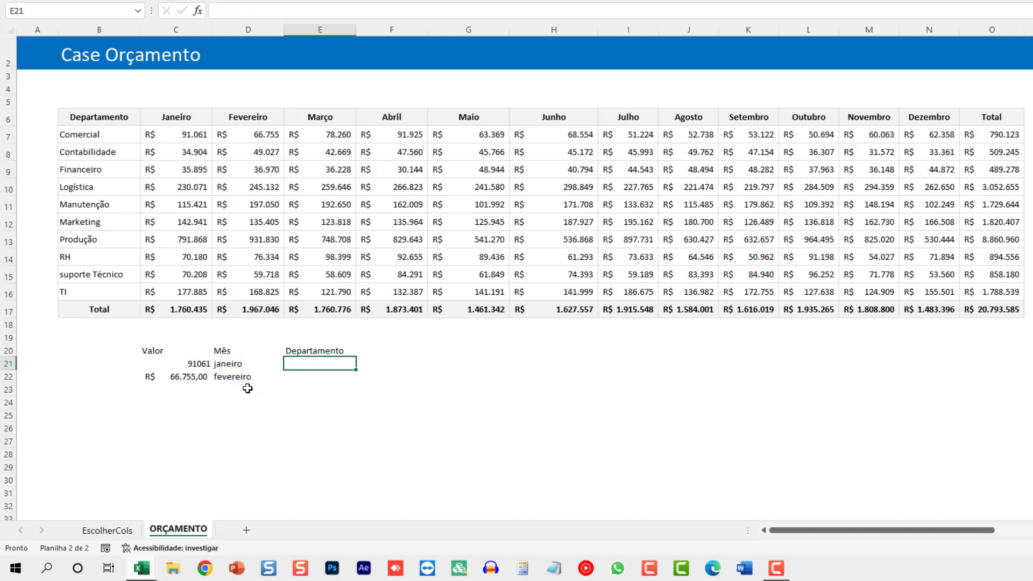
type("comerci")
type("al")
key("Return")
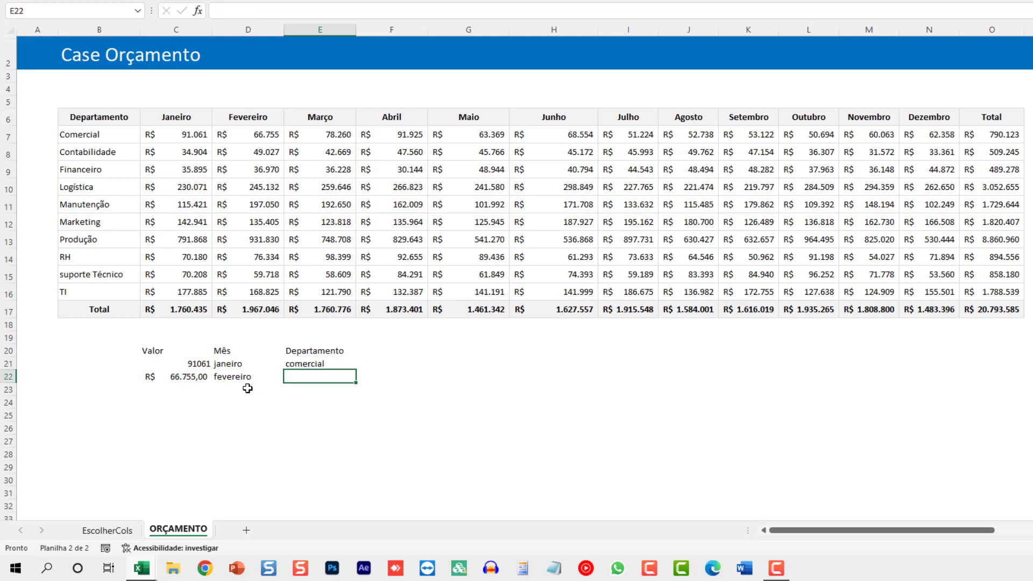
type("com")
key("ctrl+Return")
Select the trial entries in C21:E22 and delete them
key("Left")
key("Left")
key("Left")
key("Up")
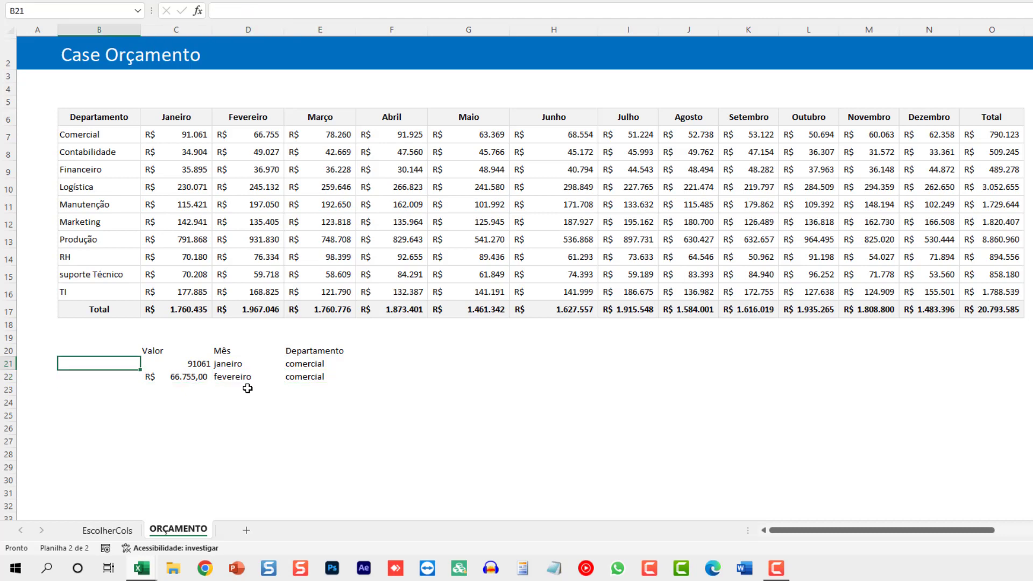
key("Right")
key("shift+Down")
key("shift+Right")
key("shift+Right")
key("Delete")
scroll(248, 388, "down", 1)
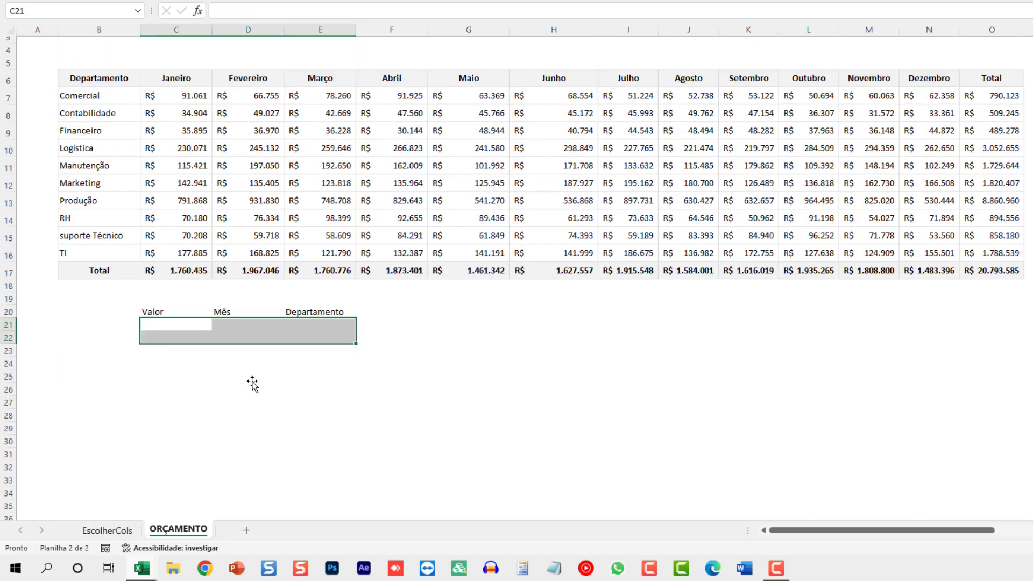
Enter =PARACOL(C7:N16) in C21 so every monthly budget amount spills down under Valor
left_click(167, 327)
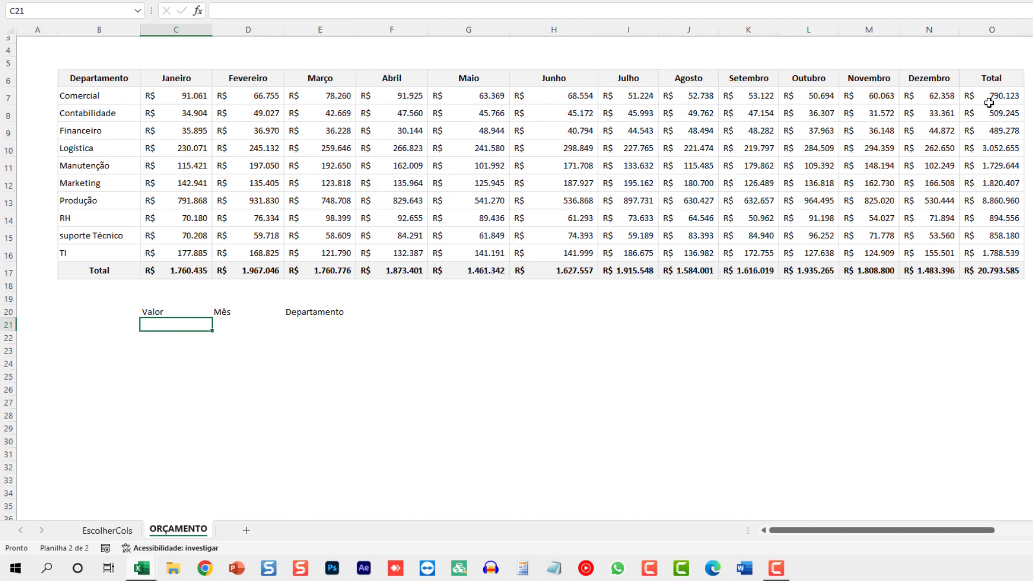
type("=")
type("PAAC")
key("BackSpace")
key("BackSpace")
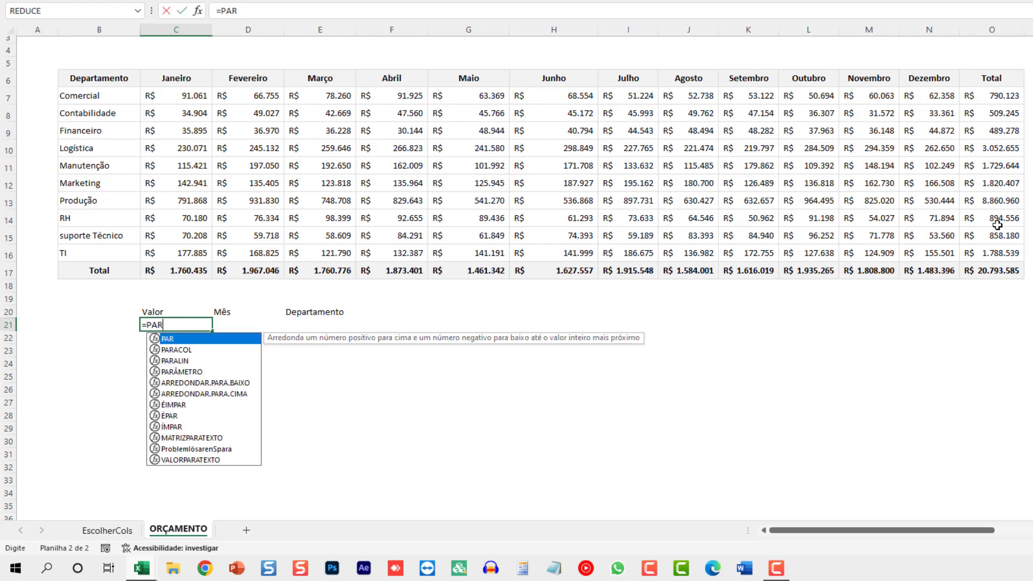
type("RACOL(")
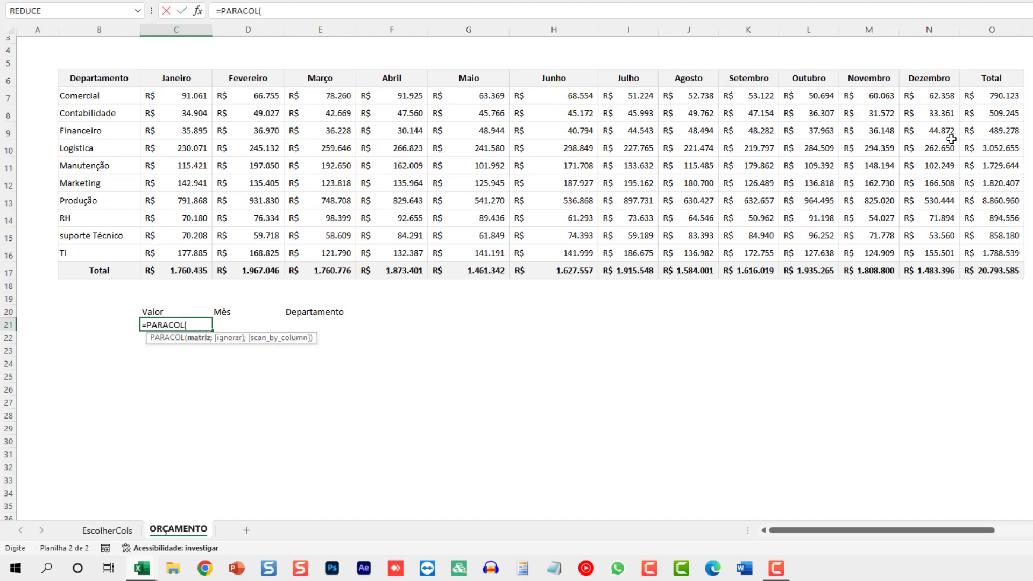
mouse_move(188, 98)
left_mouse_down()
mouse_move(540, 130)
mouse_move(957, 253)
left_mouse_up()
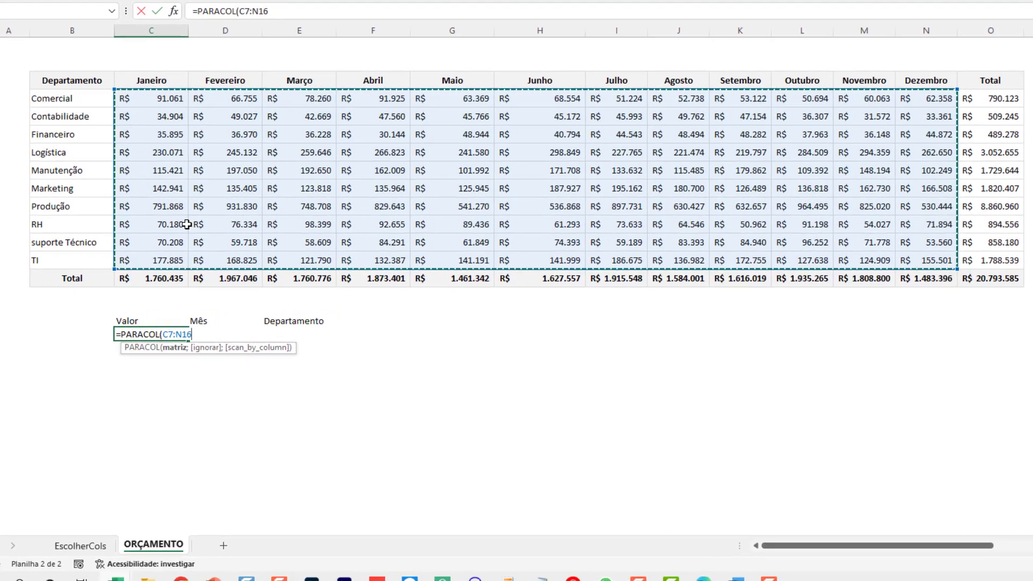
type(")")
key("Return")
key("Up")
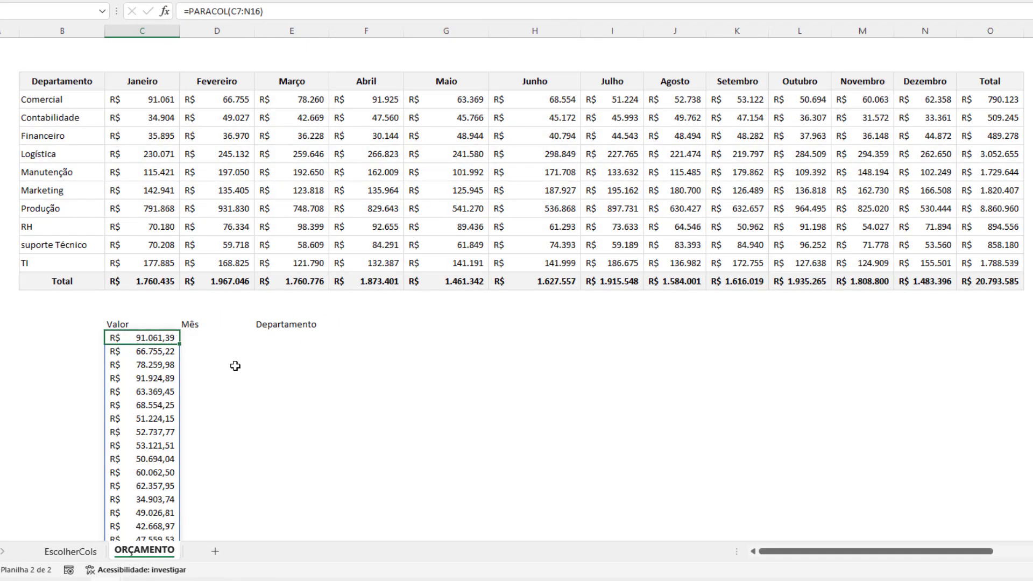
scroll(221, 383, "down", 4)
scroll(221, 387, "down", 2)
scroll(222, 386, "down", 1)
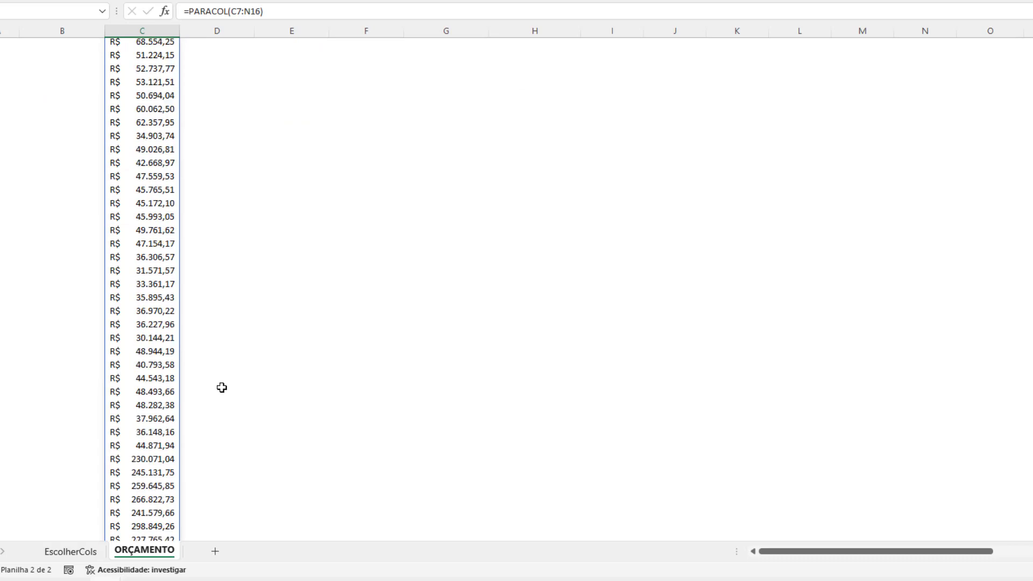
scroll(219, 389, "down", 2)
scroll(223, 389, "up", 5)
scroll(215, 350, "up", 7)
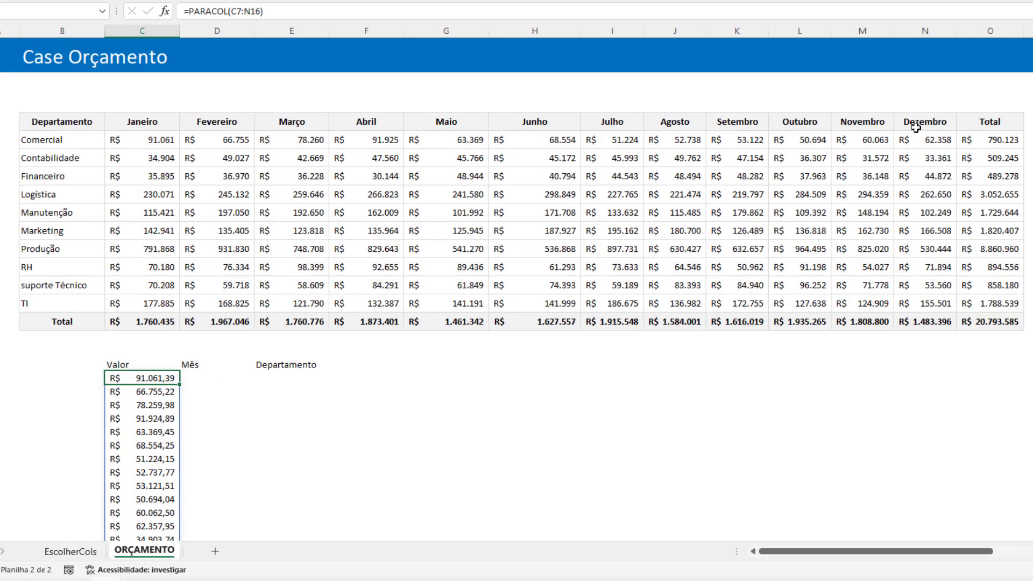
left_click(203, 381)
Enter =PARACOL(C6:N6) in D21 using the month header row
scroll(249, 357, "down", 1)
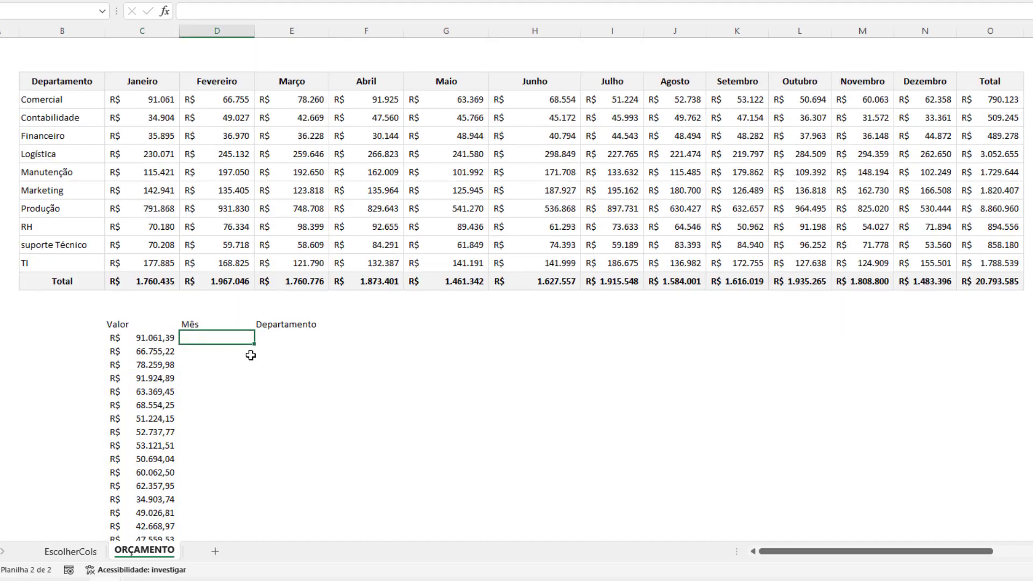
scroll(253, 339, "down", 1)
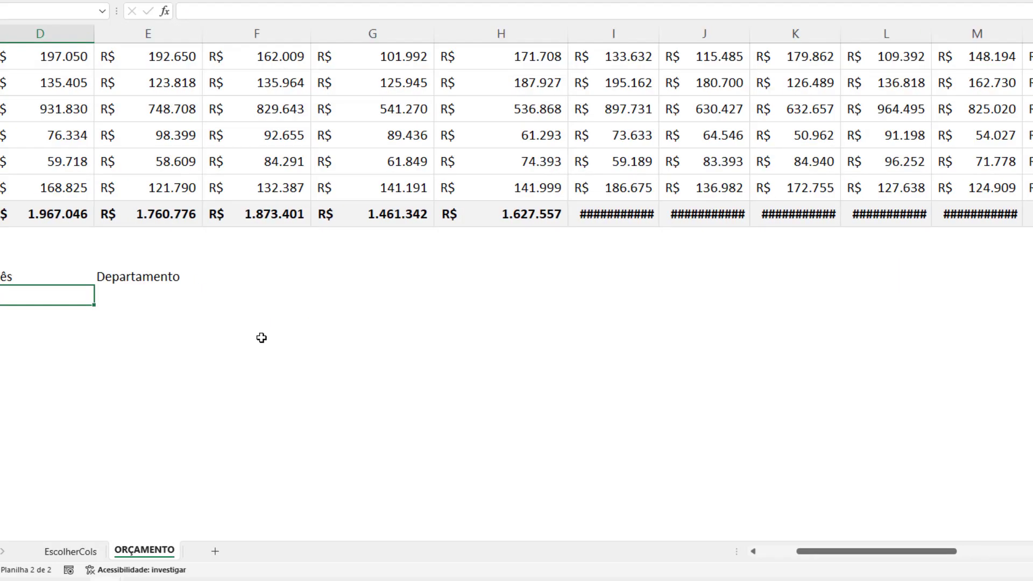
scroll(248, 376, "down", 2)
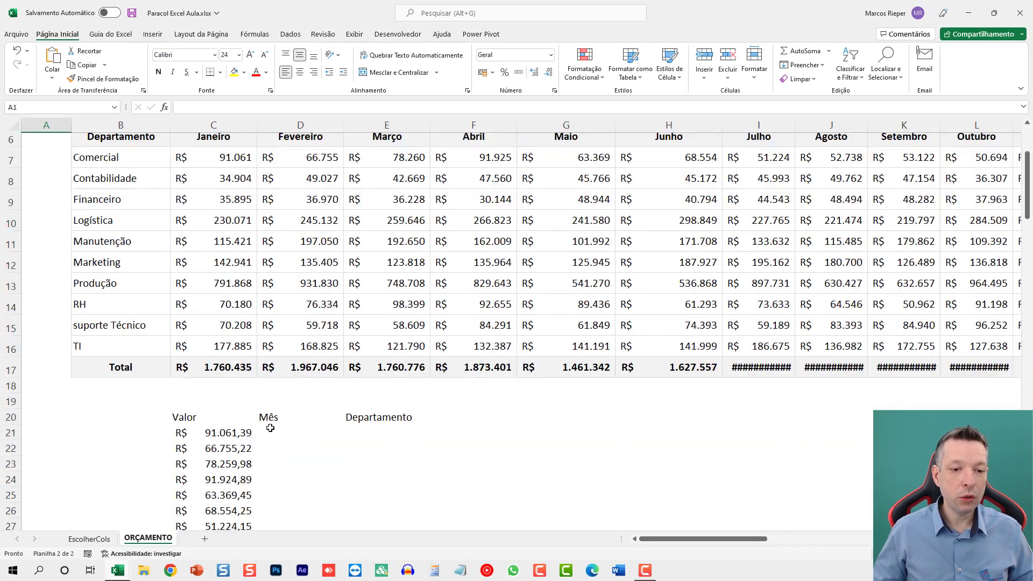
left_click(339, 430)
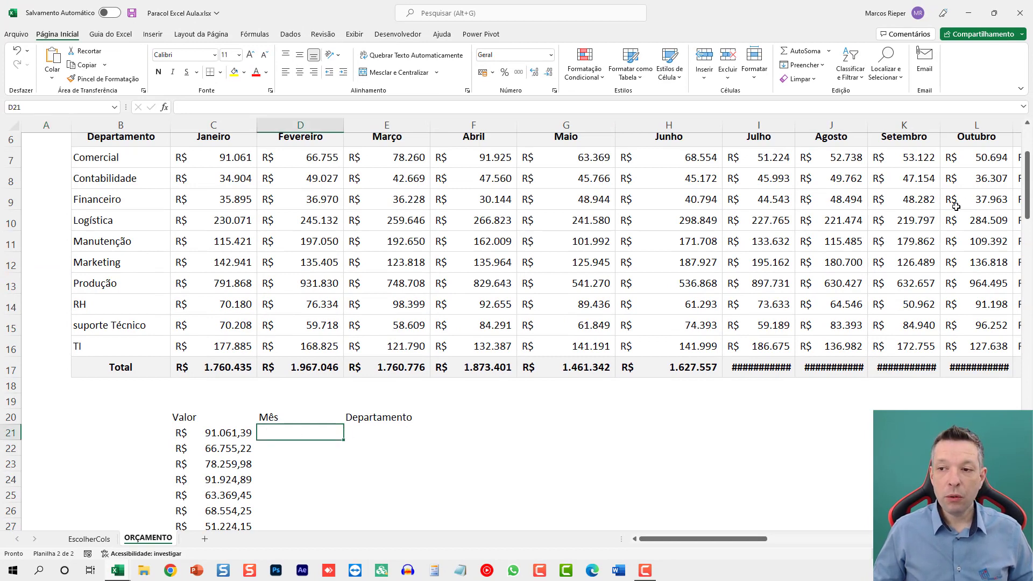
left_click_drag(1028, 183, 1028, 178)
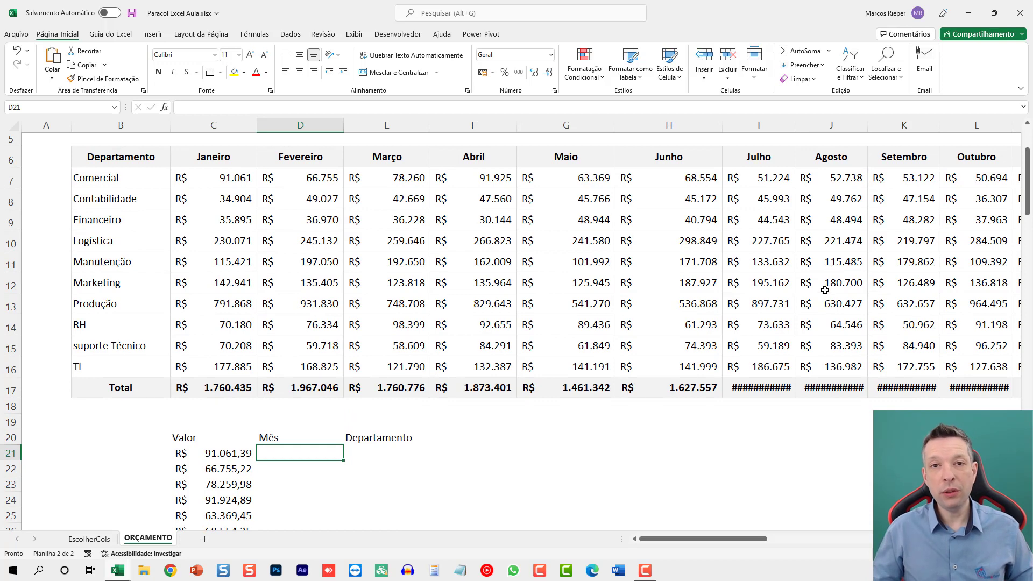
key("F2")
type("=PAR")
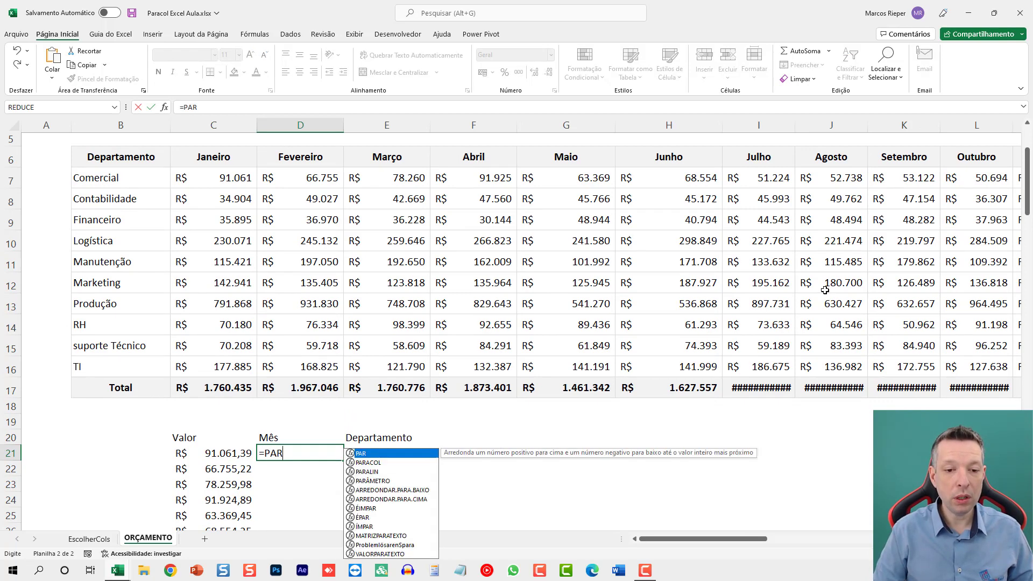
type("ACOL(")
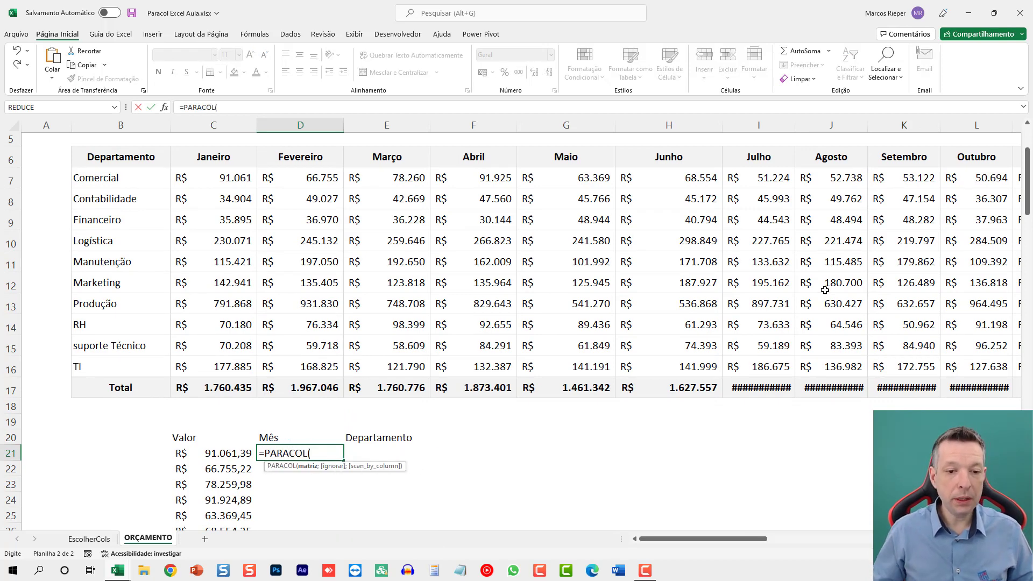
left_click_drag(231, 154, 968, 159)
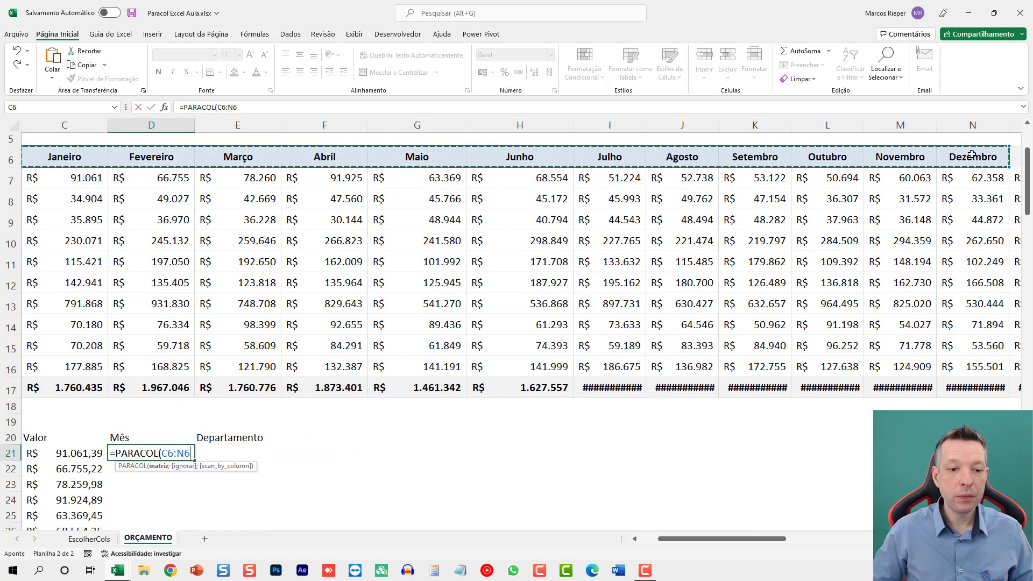
key("Return")
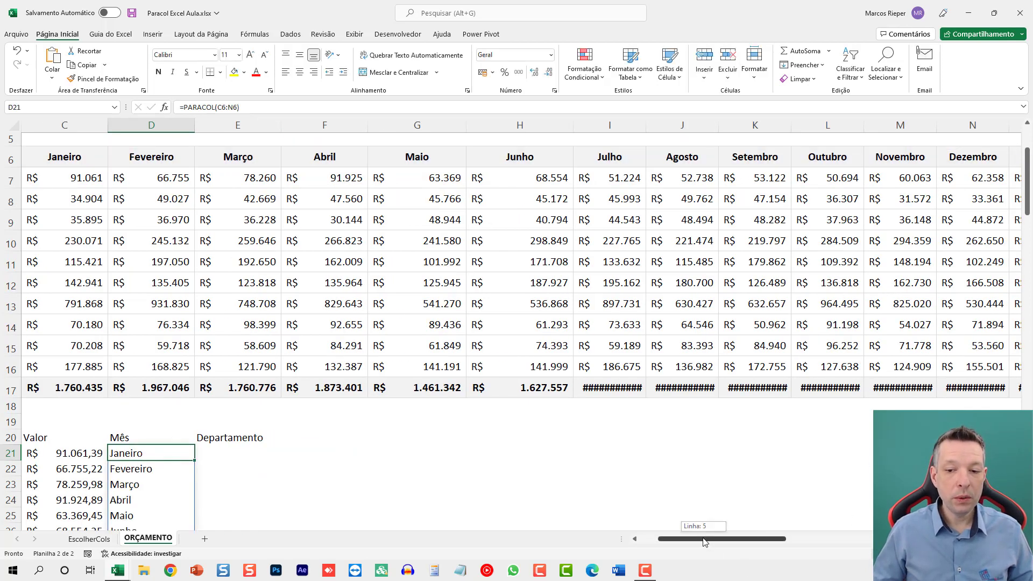
left_click_drag(705, 539, 686, 539)
scroll(410, 440, "down", 1)
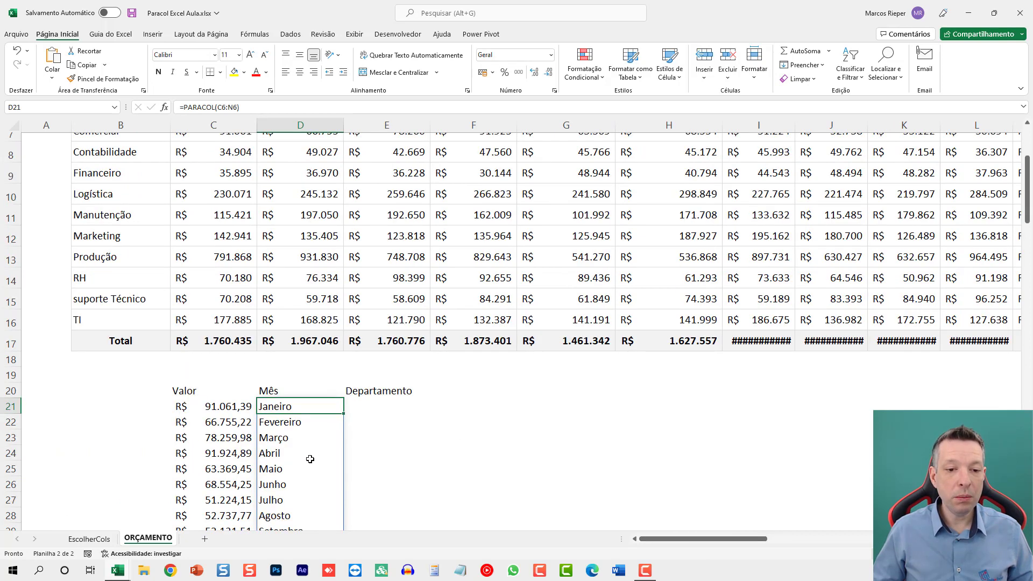
scroll(301, 437, "up", 1)
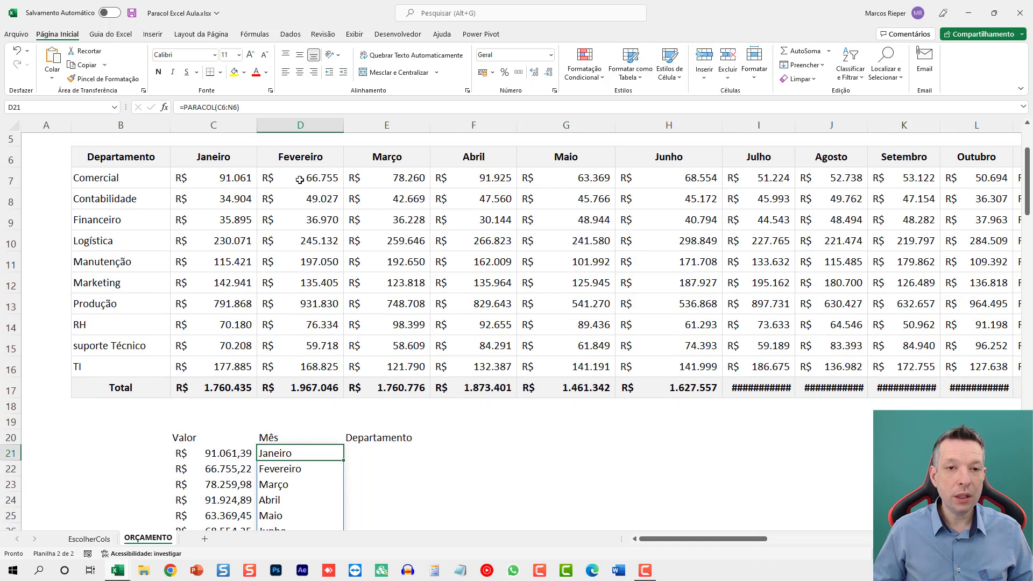
Change D21 to =PARACOL(C6:N6;;1) so month names spill down the column
double_click(315, 455)
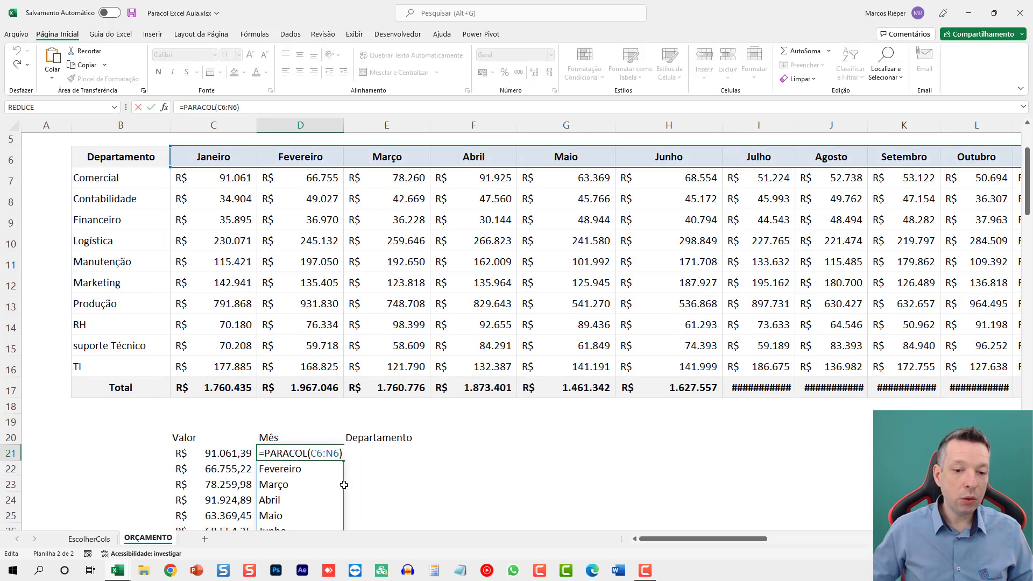
type(";;1")
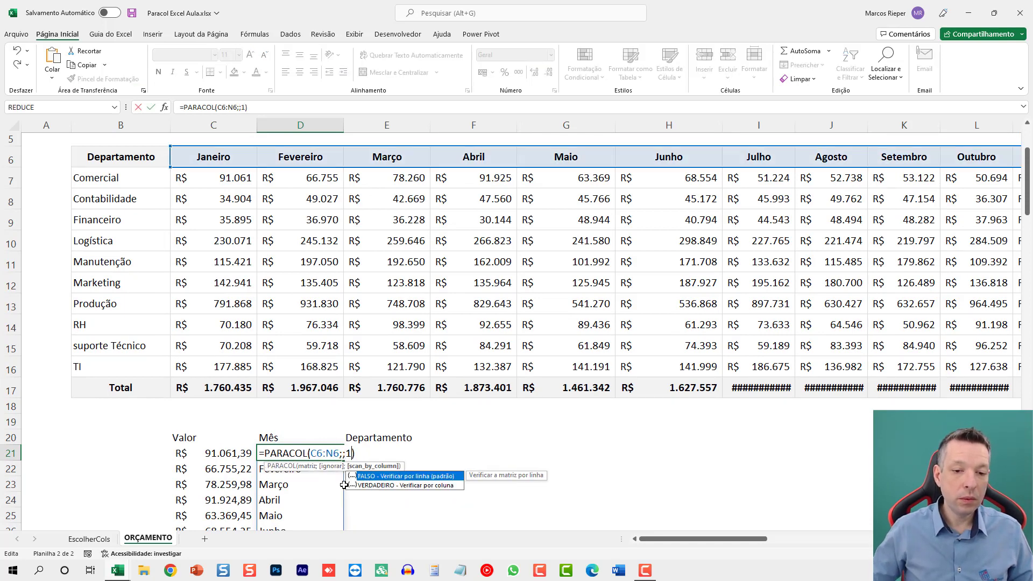
key("ctrl+Return")
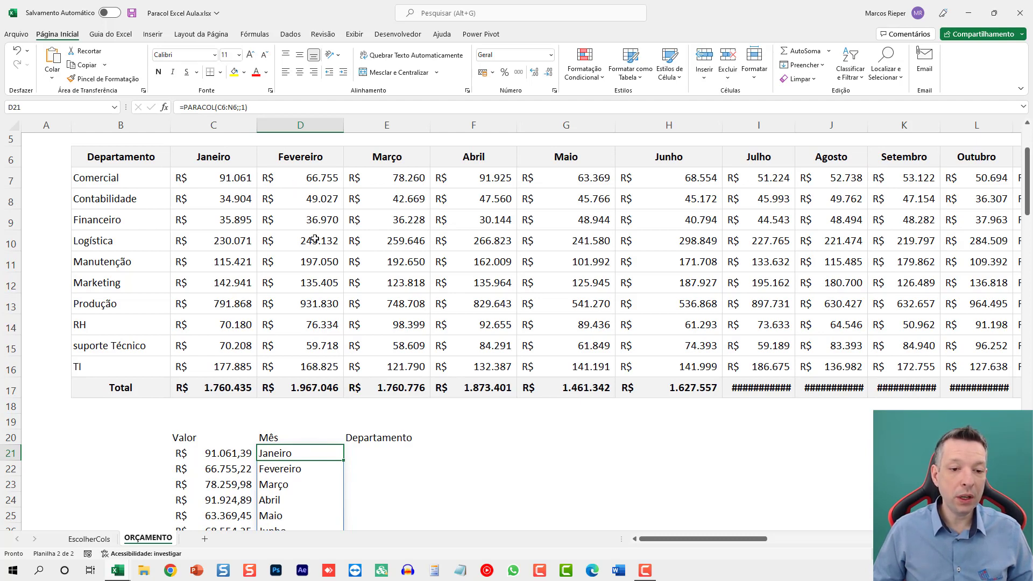
Undo and clear the month formula in D21, leaving only the Valor spill below the table
scroll(349, 348, "down", 2)
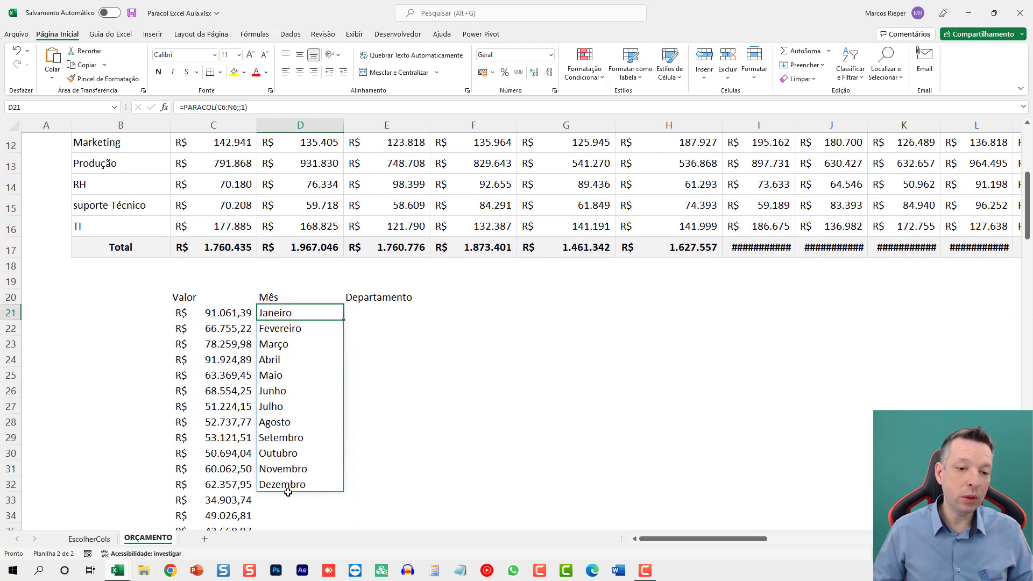
scroll(287, 492, "down", 2)
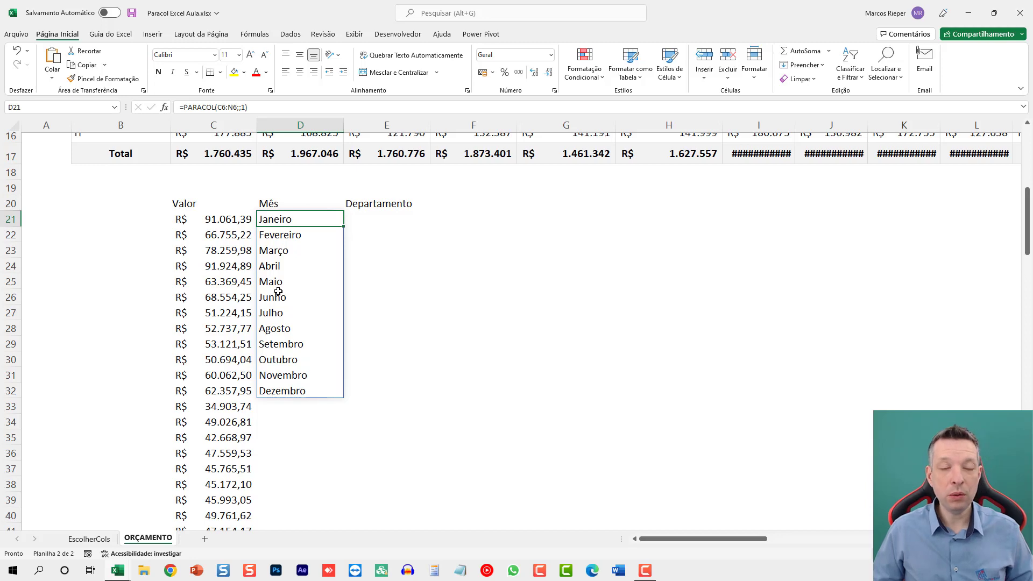
key("ctrl+z")
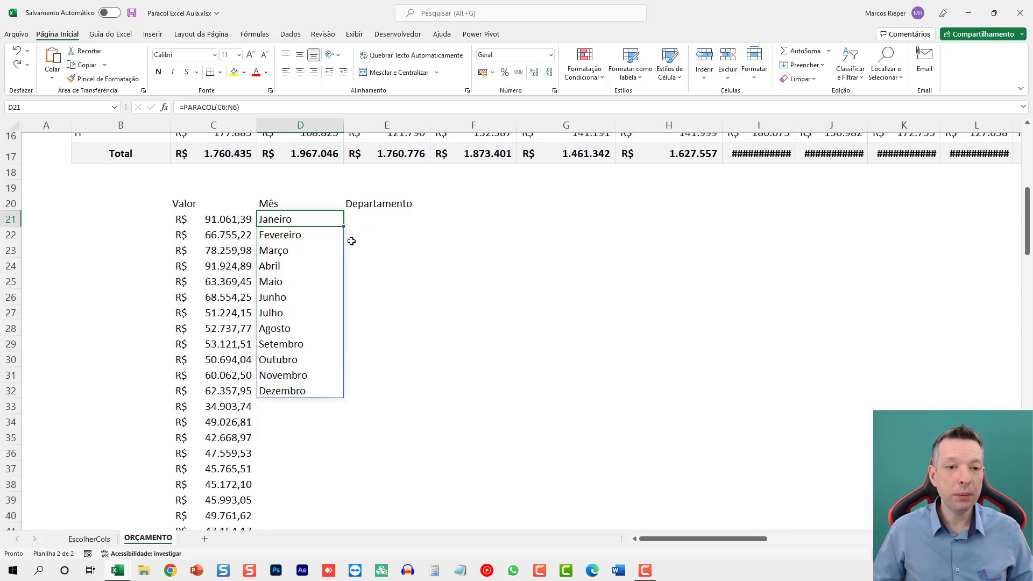
scroll(351, 241, "up", 1)
key("Delete")
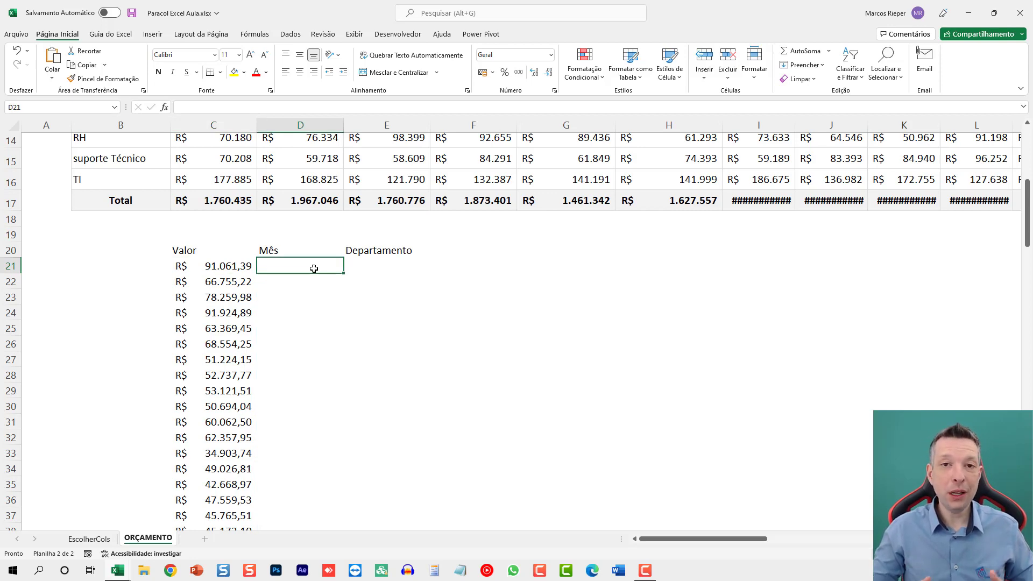
scroll(364, 300, "down", 3, "ctrl")
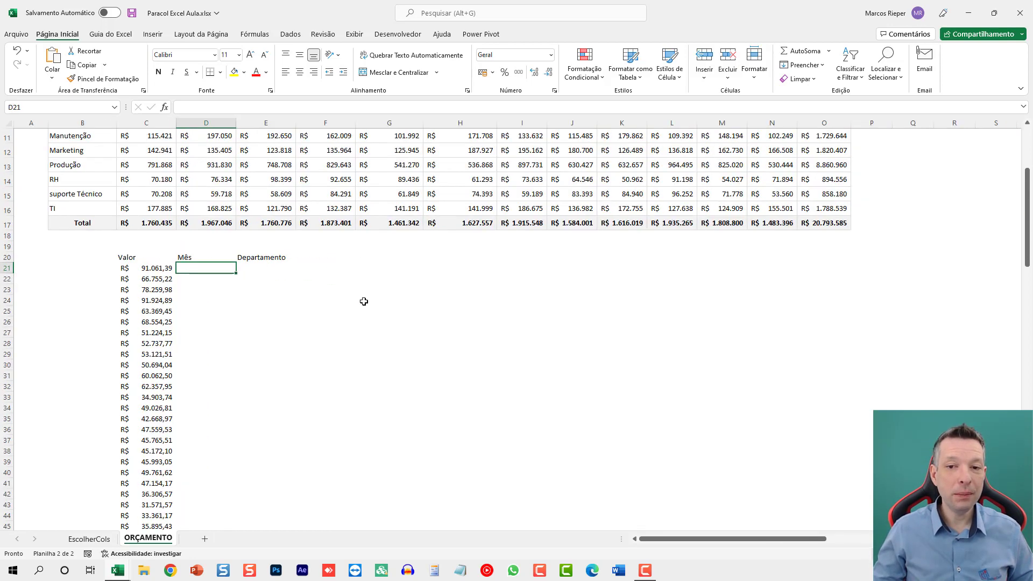
scroll(364, 301, "up", 2)
scroll(351, 311, "up", 1)
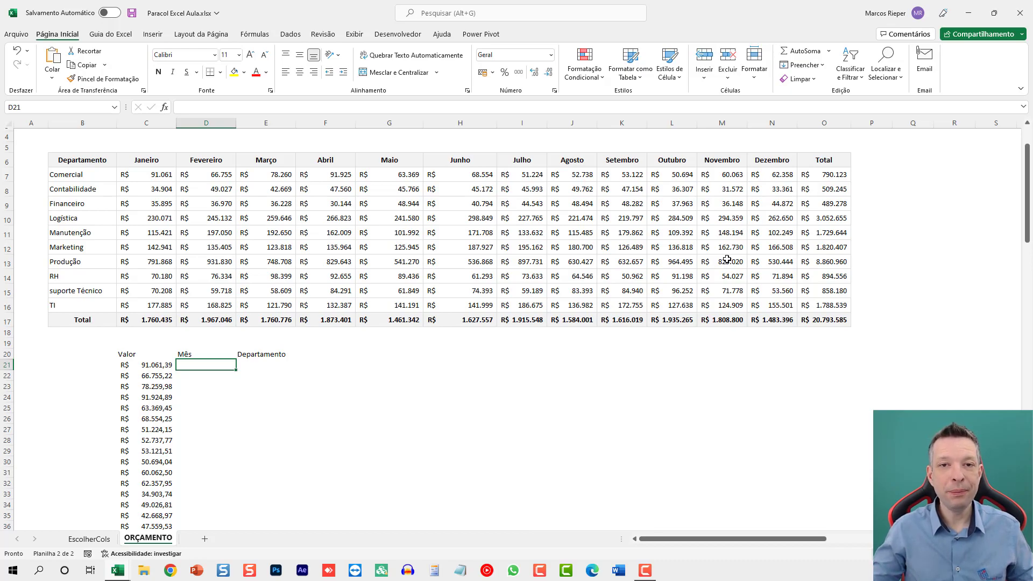
In D21, enter an ÍNDICE formula over the month headers C6:N6, showing Janeiro
type("=")
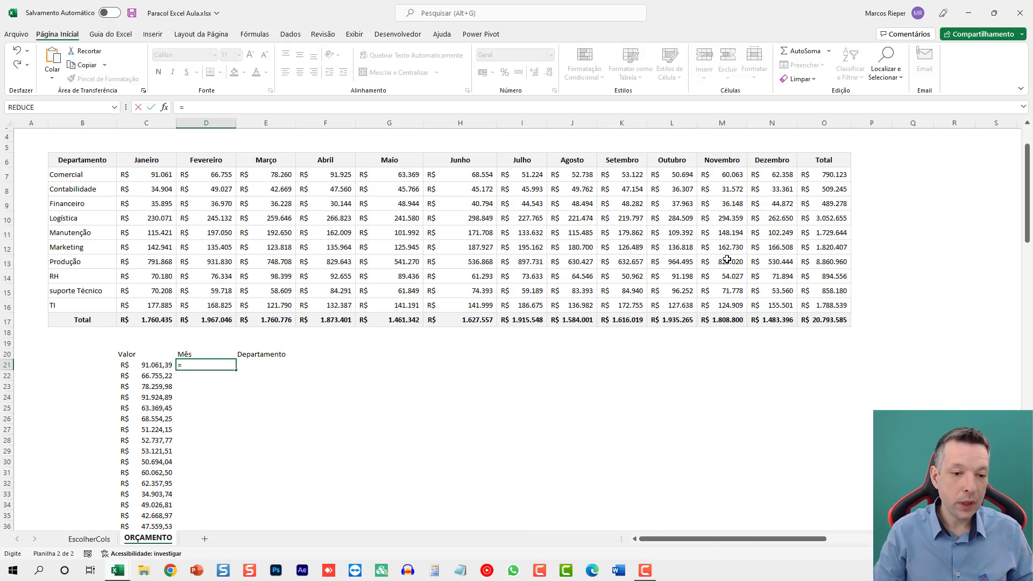
type("índic")
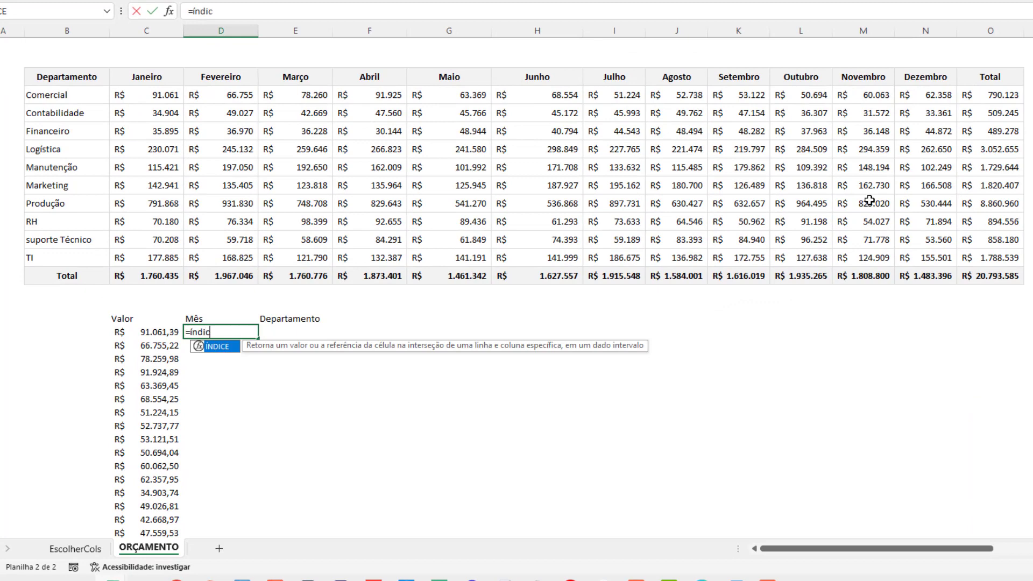
key("BackSpace")
key("BackSpace")
key("BackSpace")
type("ÍNDICE")
type("(")
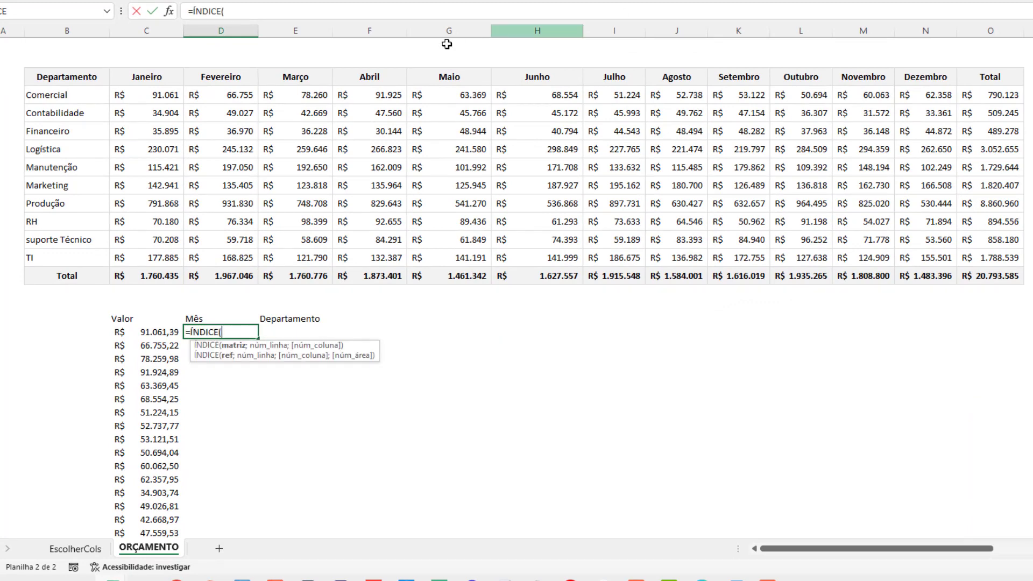
left_click_drag(137, 76, 911, 84)
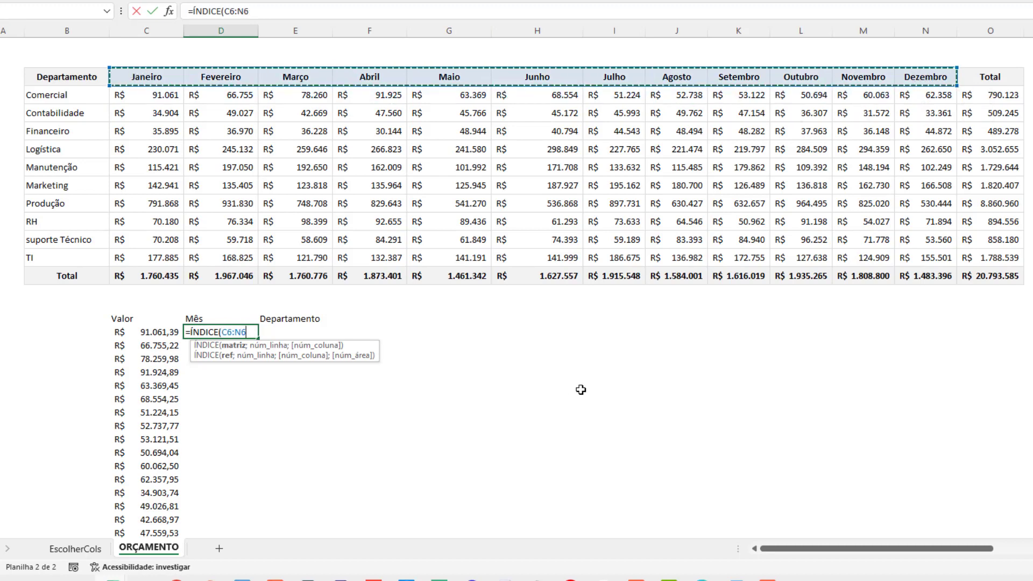
type(";")
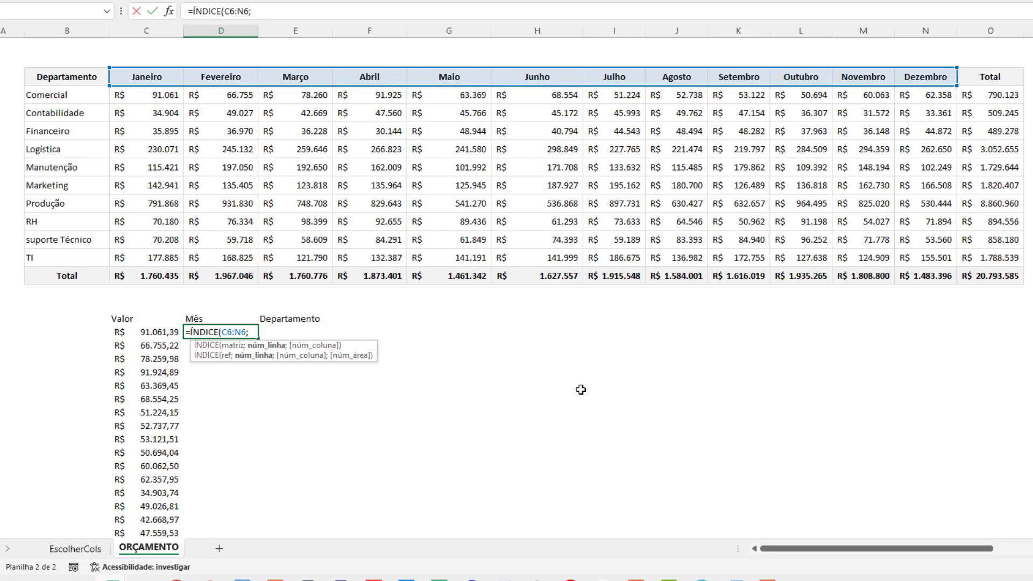
type(";1")
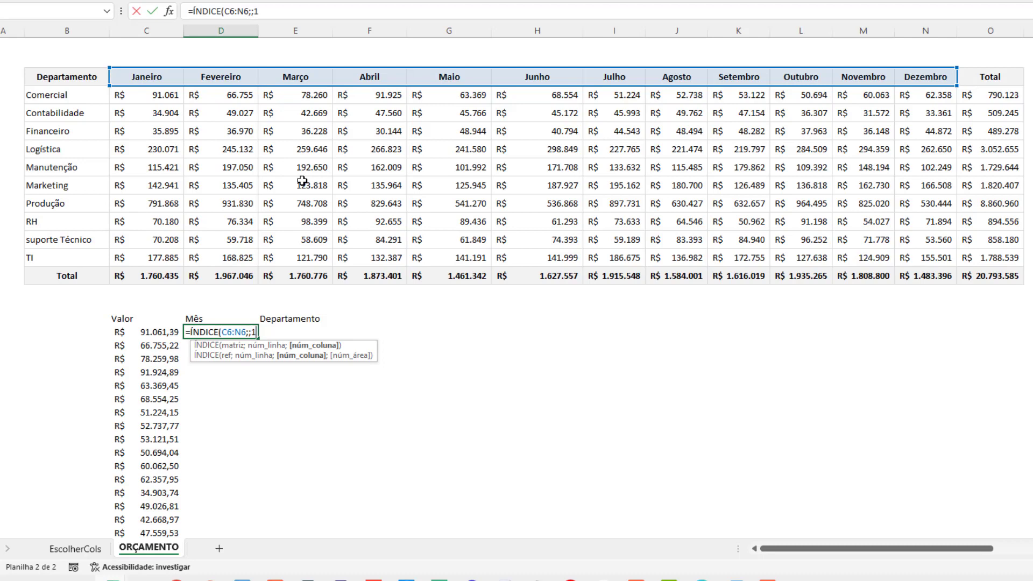
key("ctrl+Return")
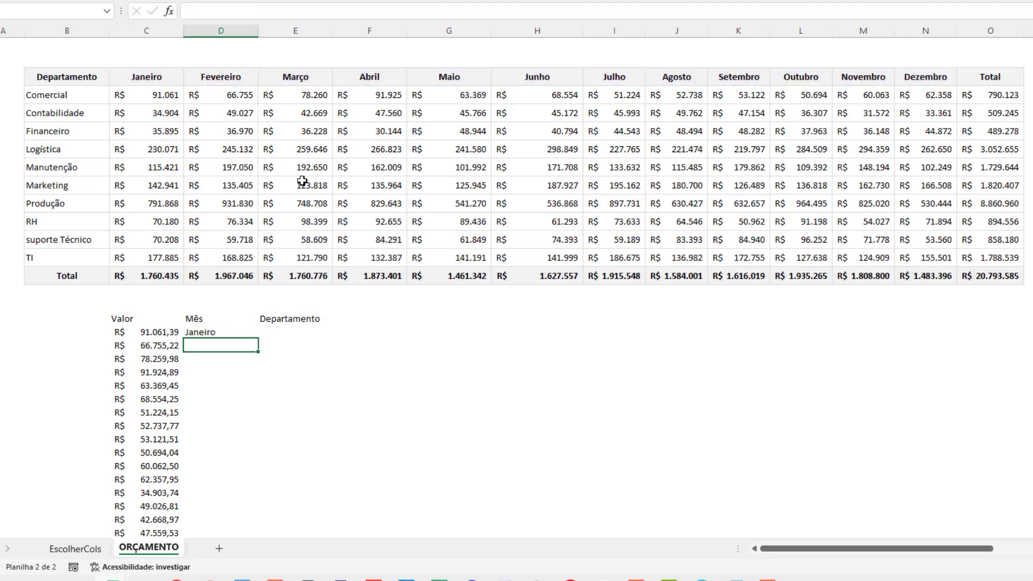
Change the formula's column number to 2, then 3, leaving D21 showing Março
key("F2")
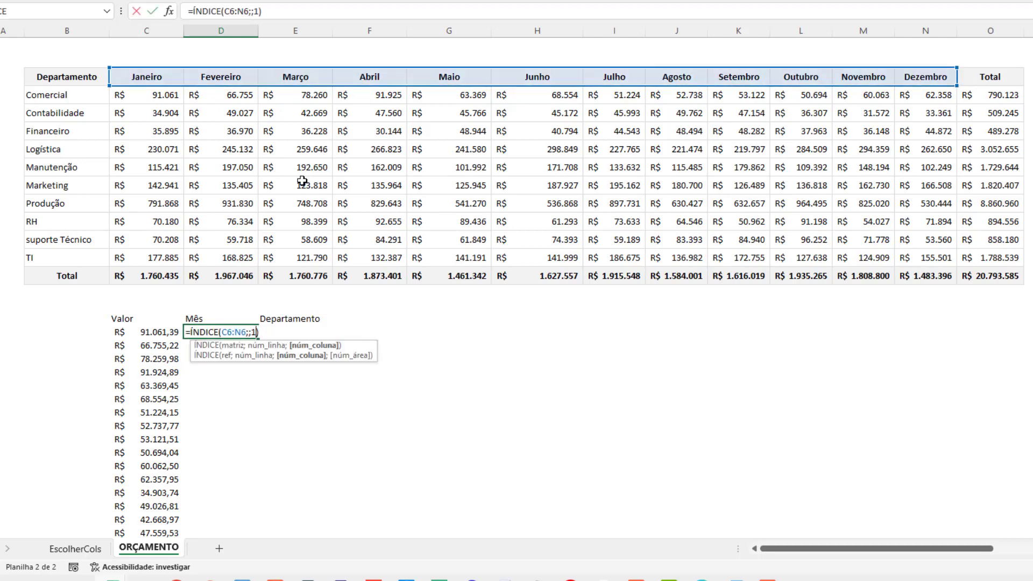
type("2")
key("ctrl+Return")
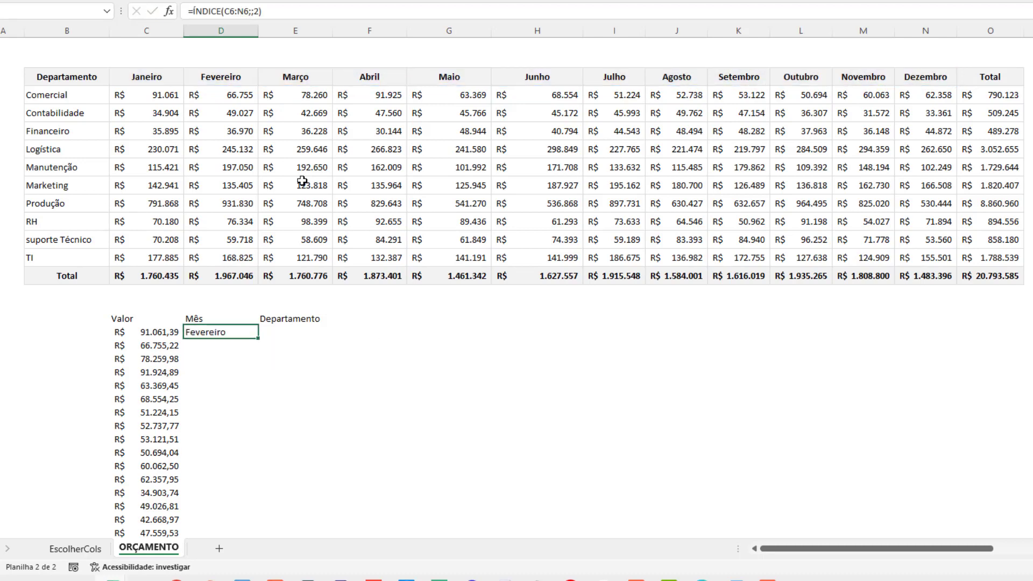
key("F2")
type("3")
key("ctrl+Return")
key("F2")
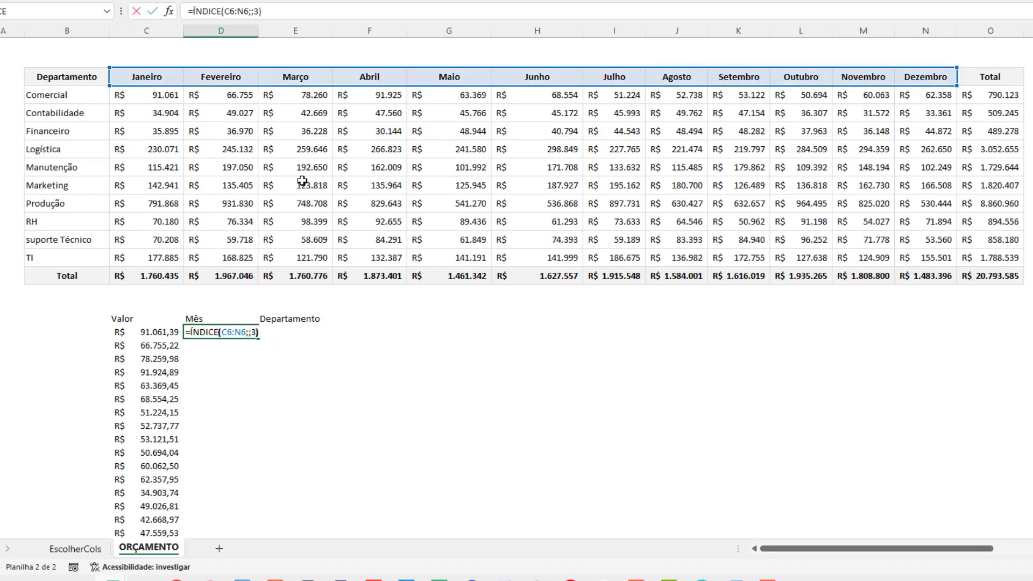
key("Left")
key("shift+Left")
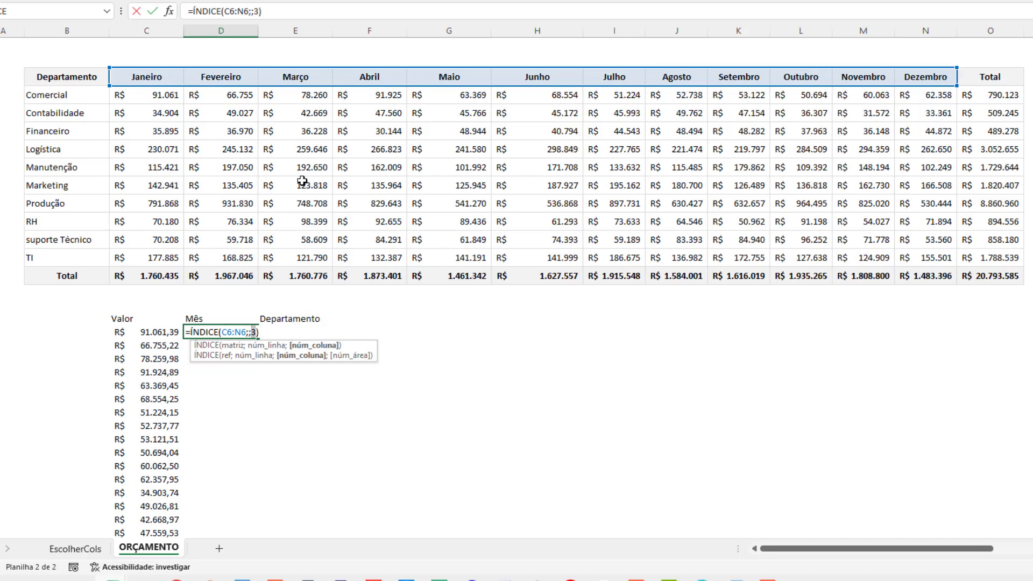
key("Escape")
key("Right")
key("Right")
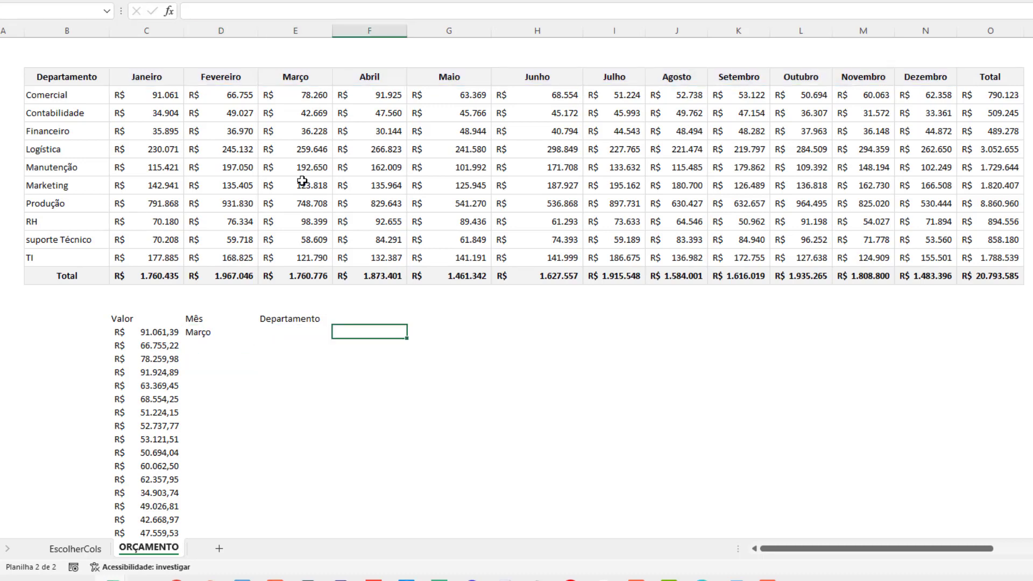
In F21, enter =SEQUÊNCIA(CONT.VALORES(C6:N6)) to spill the numbers 1 through 12
scroll(404, 258, "down", 2)
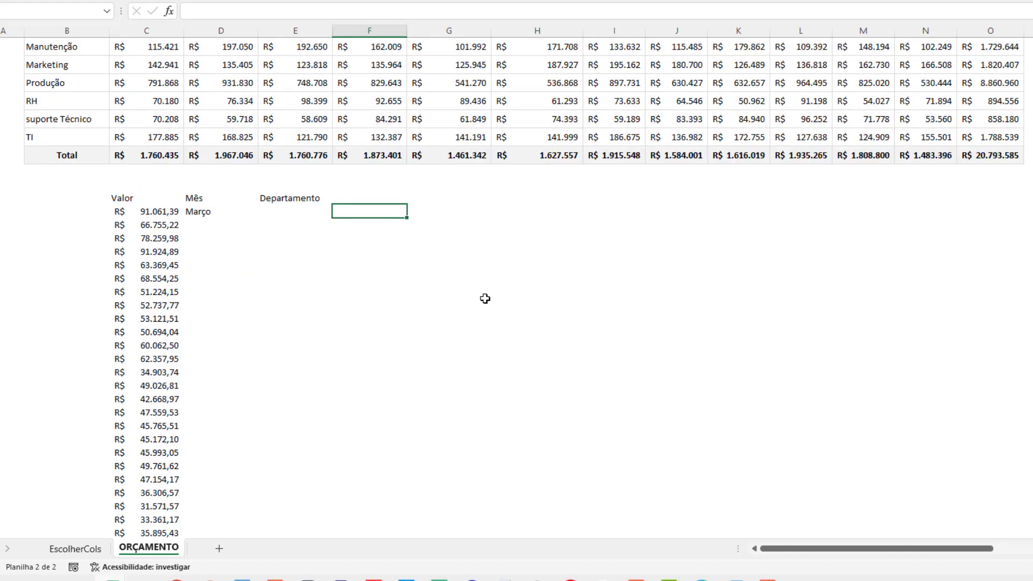
type("=SEQU")
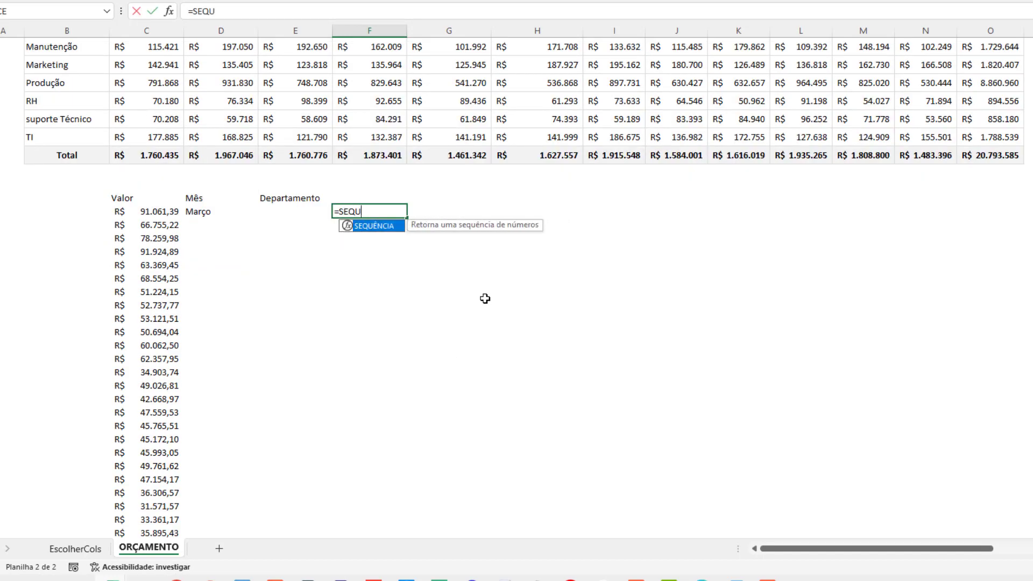
key("Tab")
scroll(485, 297, "up", 2)
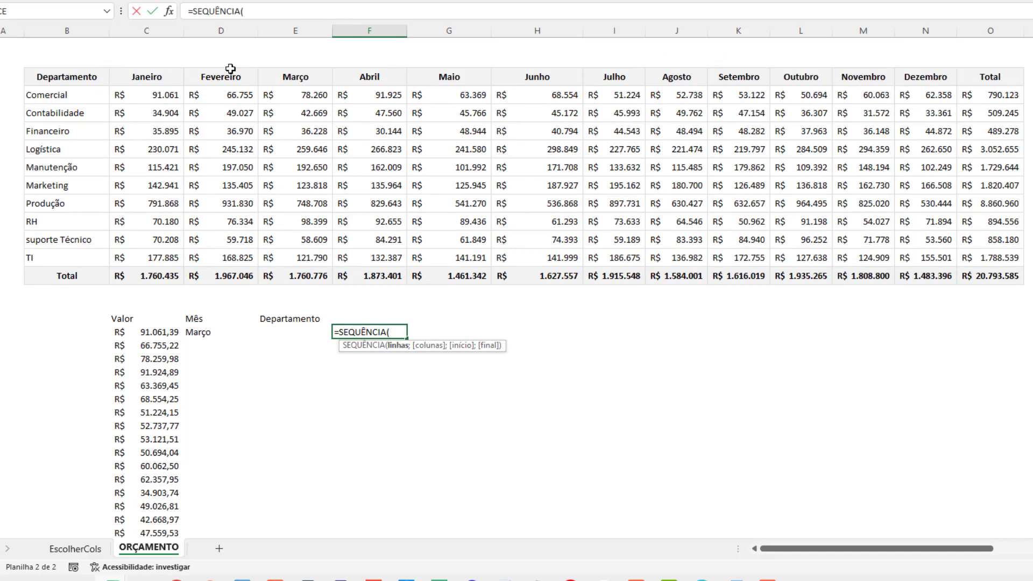
type("CONT.")
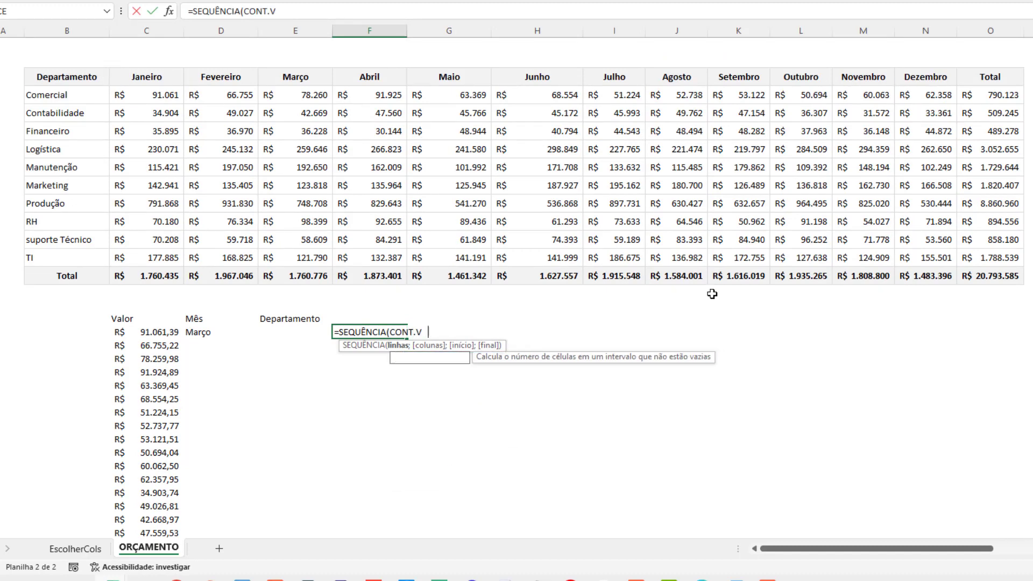
type("VALORES(")
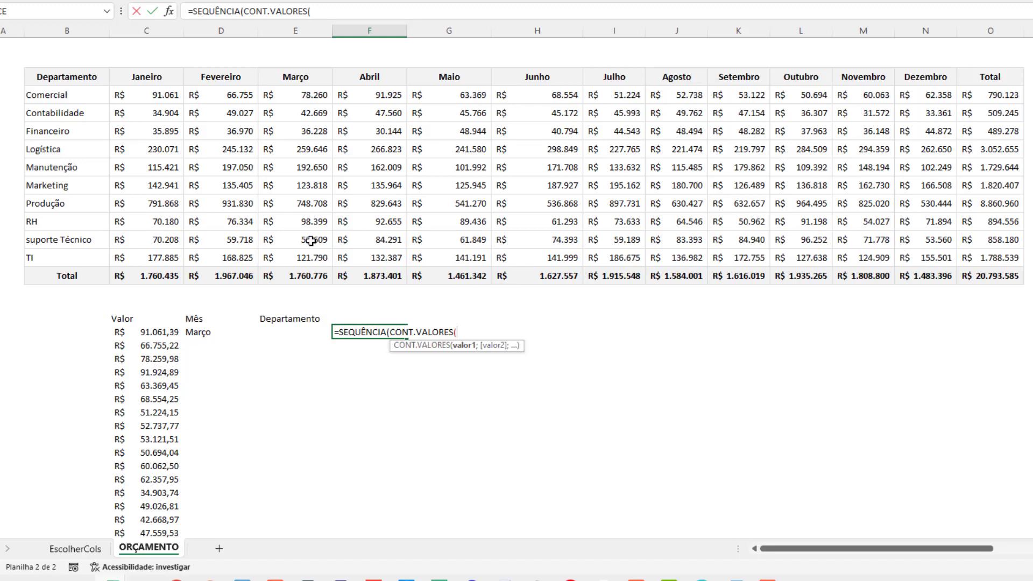
left_click_drag(151, 76, 924, 78)
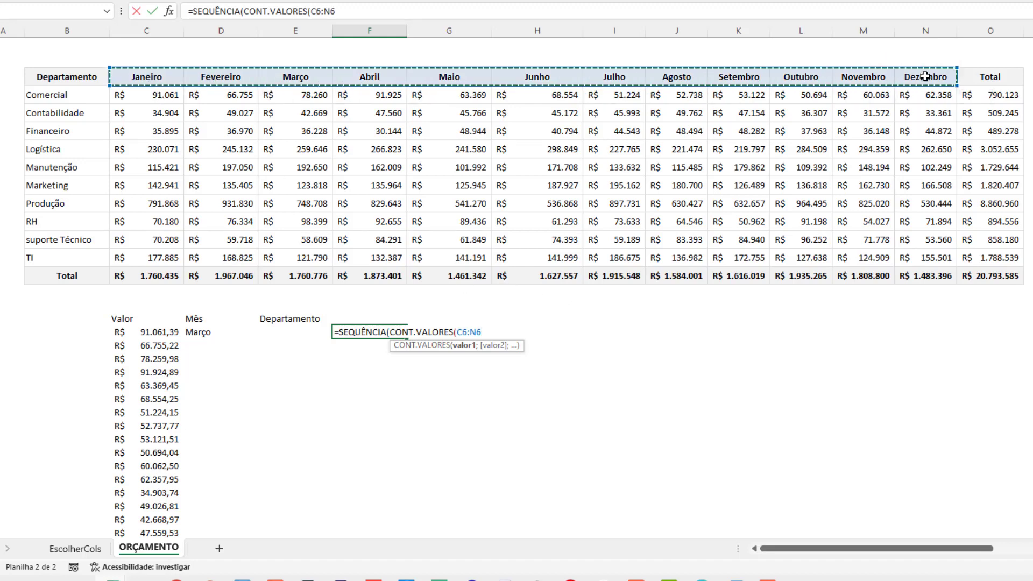
type("))")
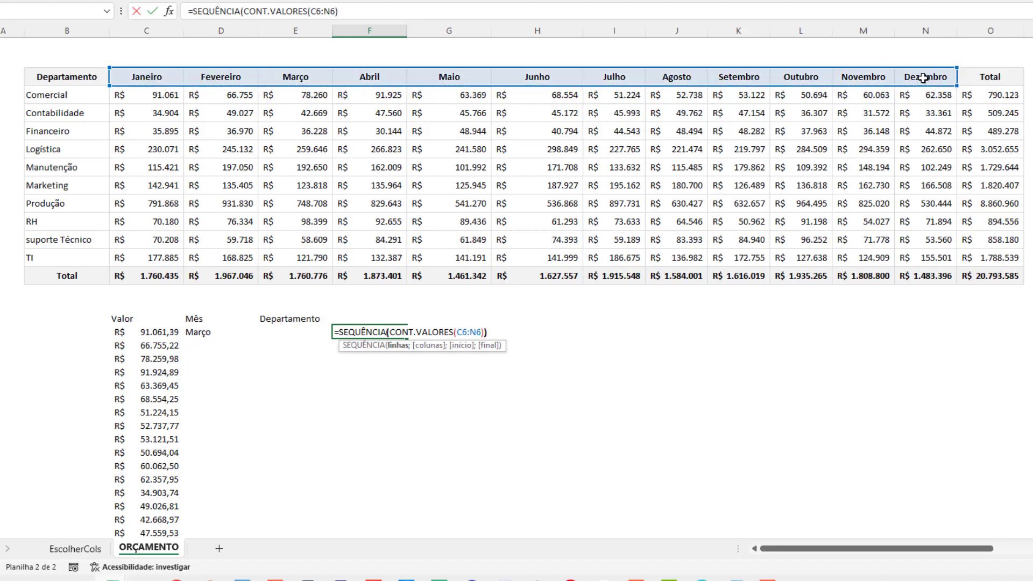
key("ctrl+Return")
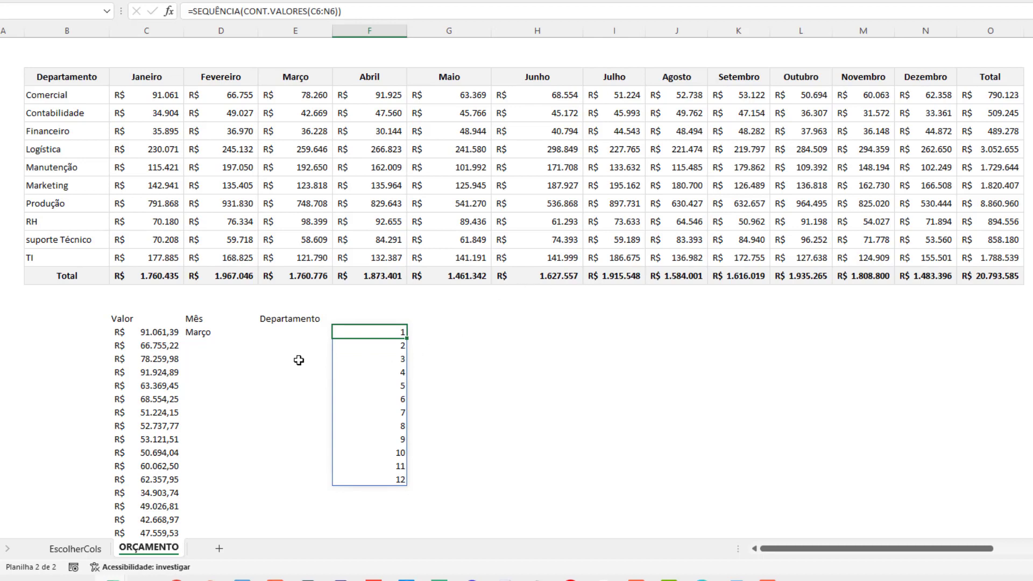
left_click(209, 333)
key("F2")
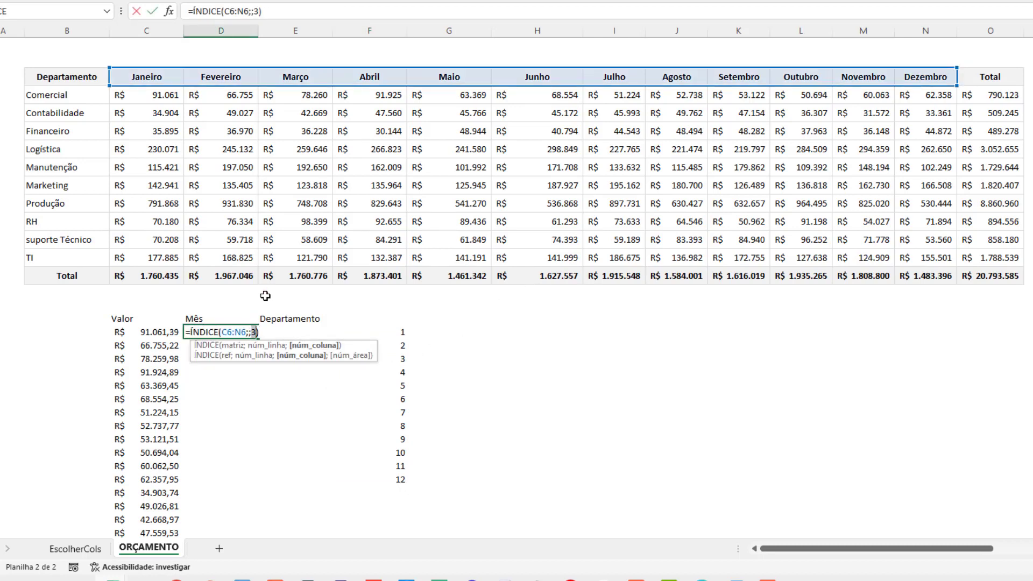
Replace D21's fixed column number with F21 and fill the formula down to row 32
key("BackSpace")
left_click(402, 333)
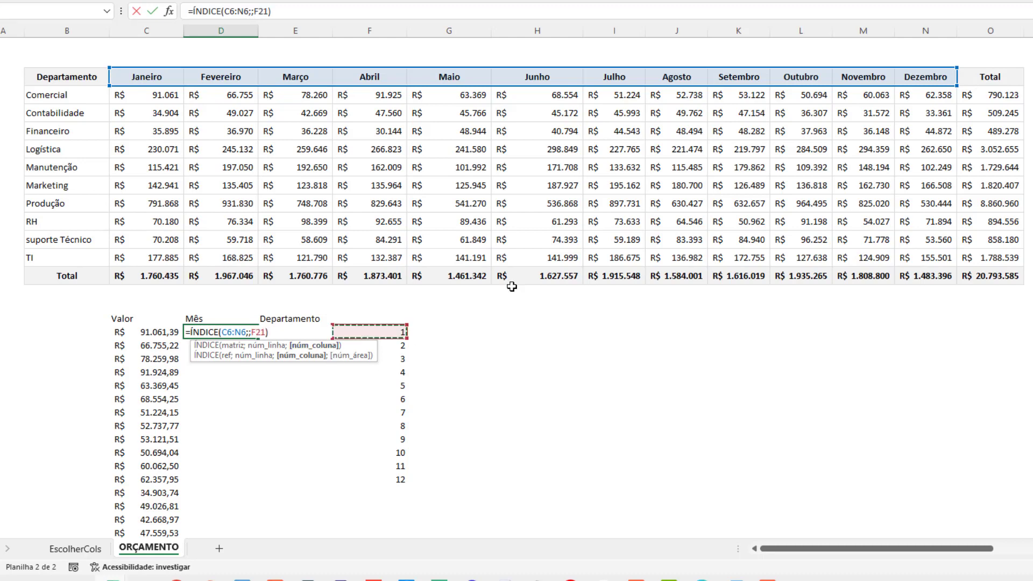
key("ctrl+Return")
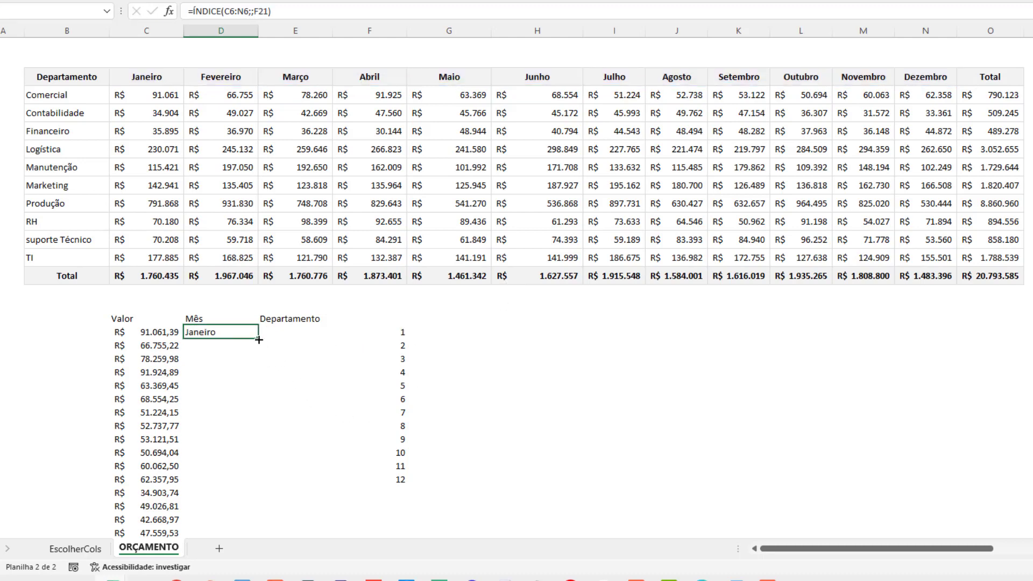
left_click_drag(259, 340, 259, 482)
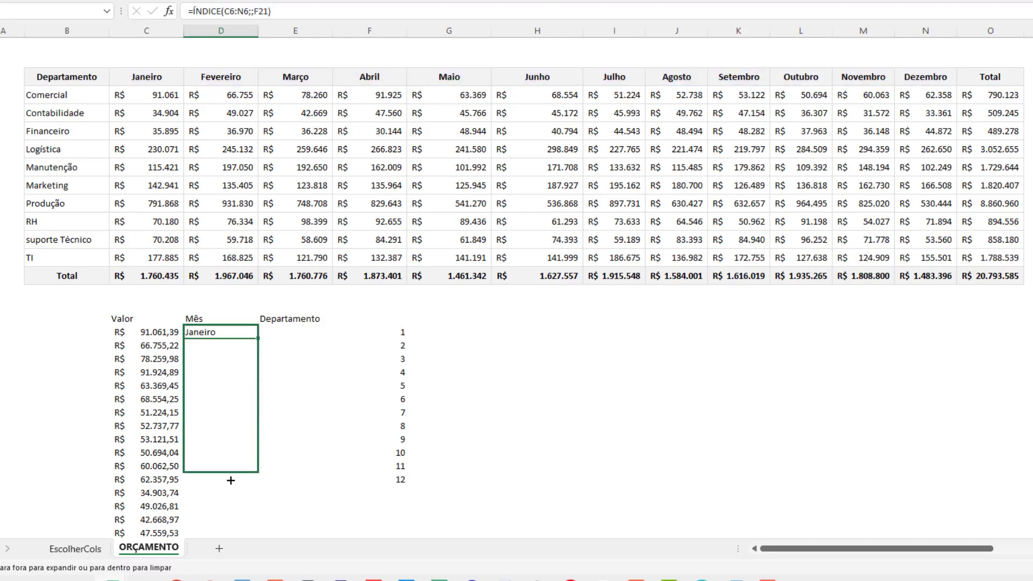
Make the header range absolute ($C$6:$N$6) and copy D21 through D32, listing Janeiro to Dezembro
left_click(224, 334)
key("F2")
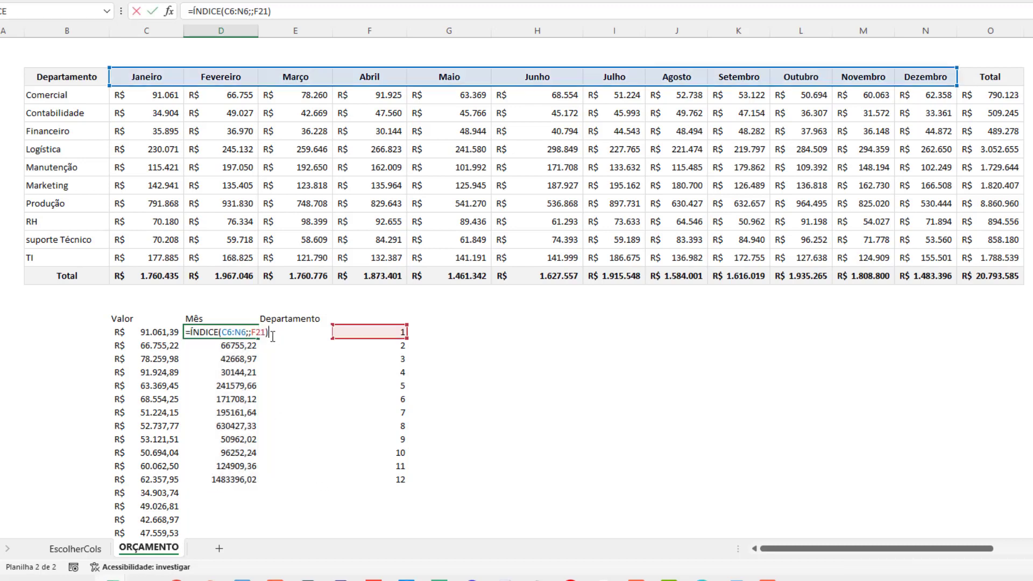
key("F4")
key("ctrl+Return")
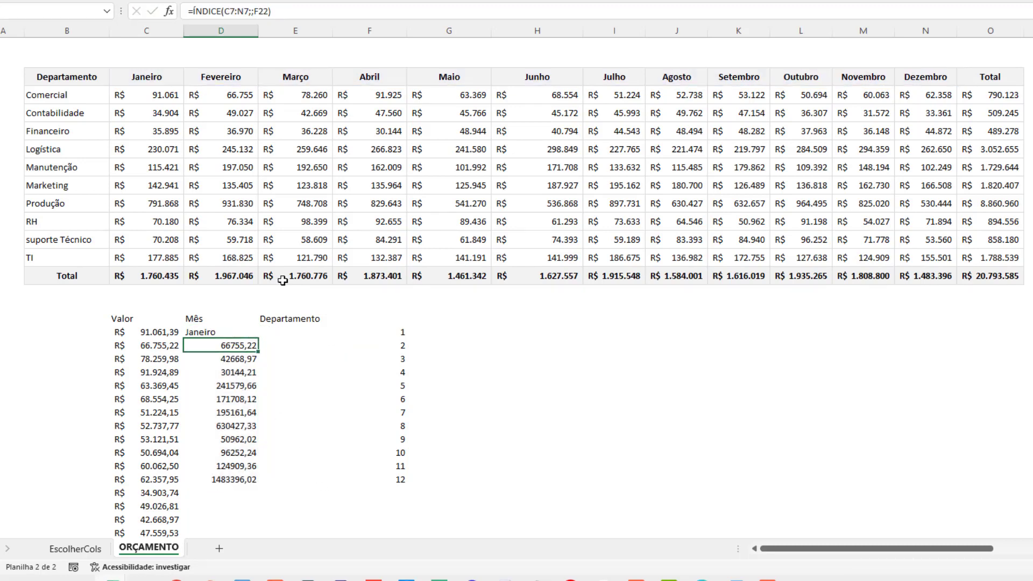
key("ctrl+c")
left_click_drag(221, 345, 221, 480)
key("ctrl+v")
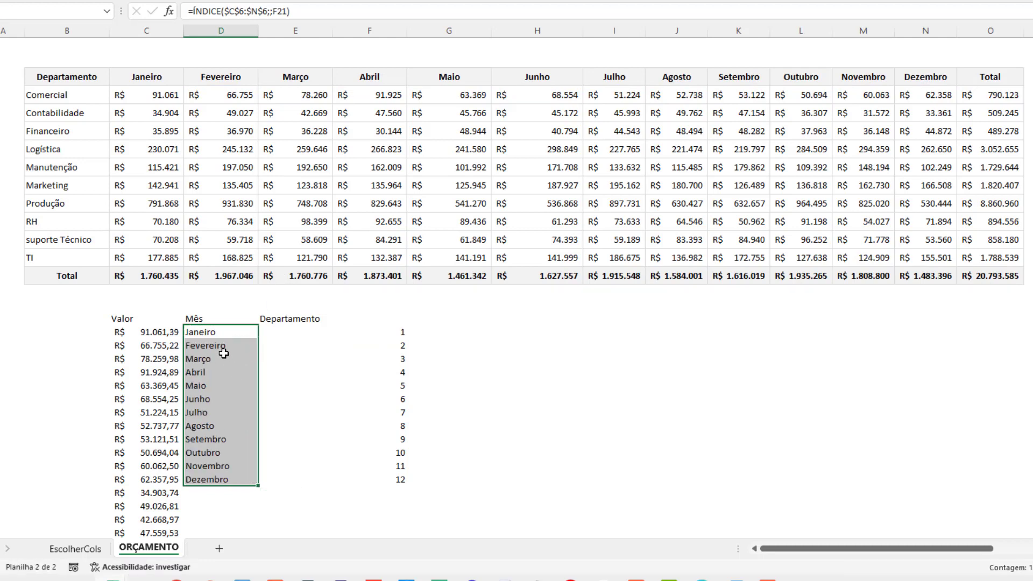
left_click(224, 357)
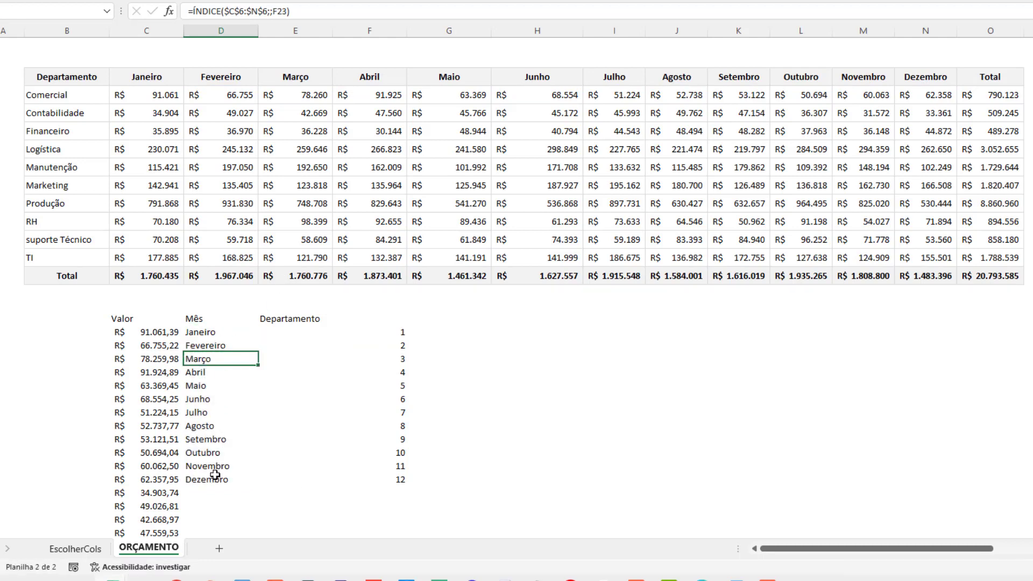
left_click_drag(396, 333, 383, 479)
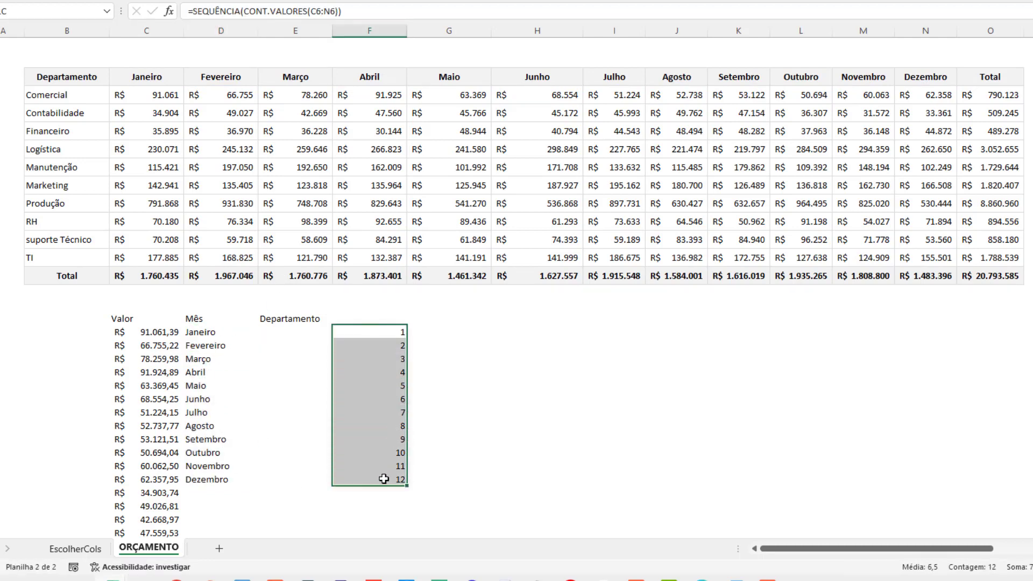
Review F21's SEQUÊNCIA formula, leaving it unchanged, and move to the empty cell G21
double_click(369, 332)
key("Left")
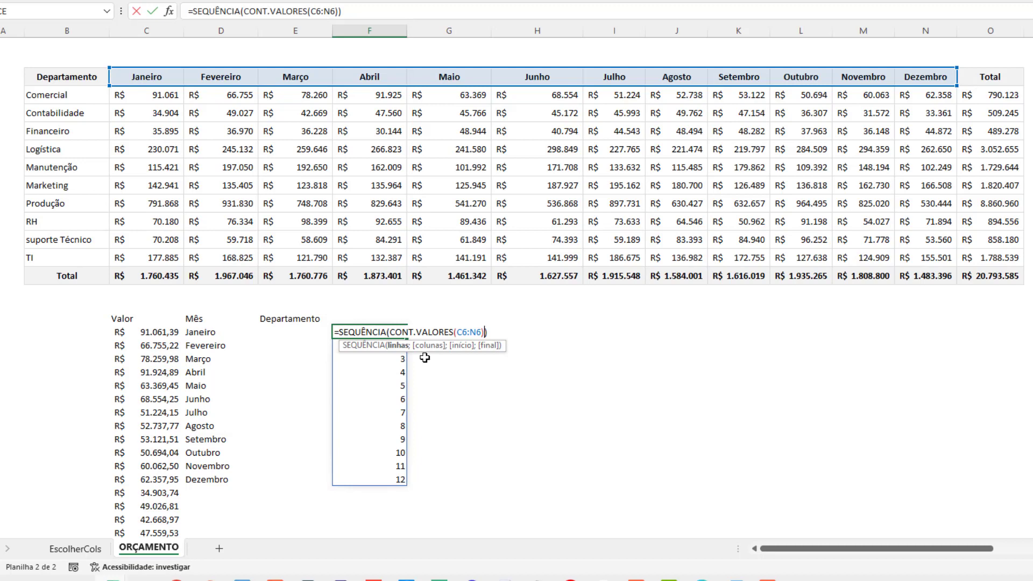
type(";;")
key("Escape")
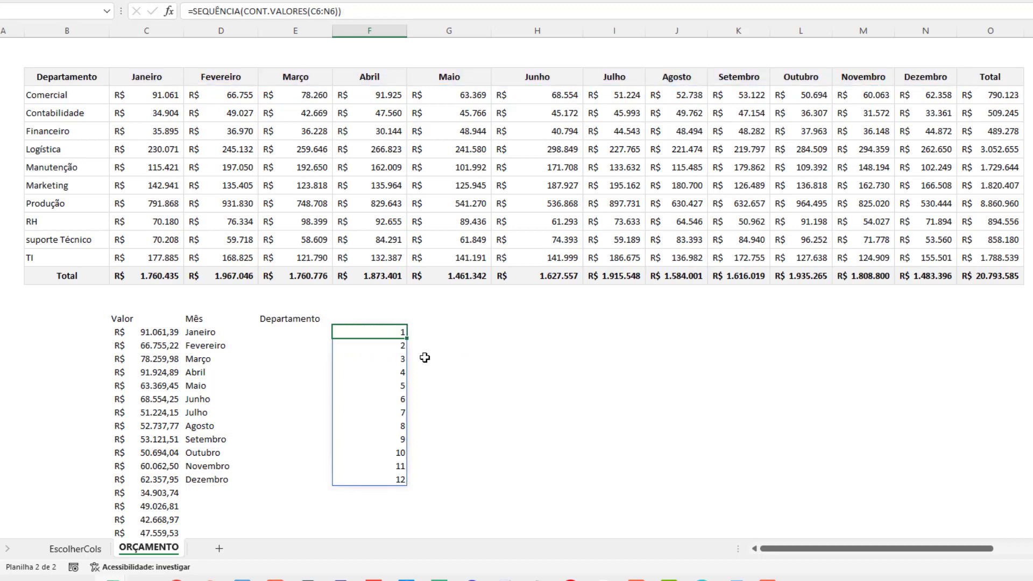
key("F2")
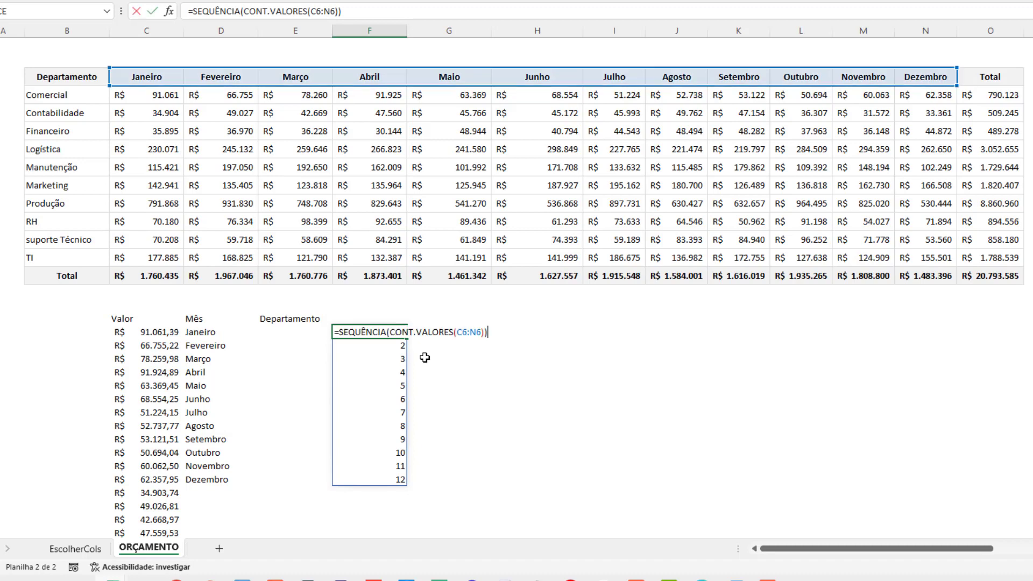
key("Escape")
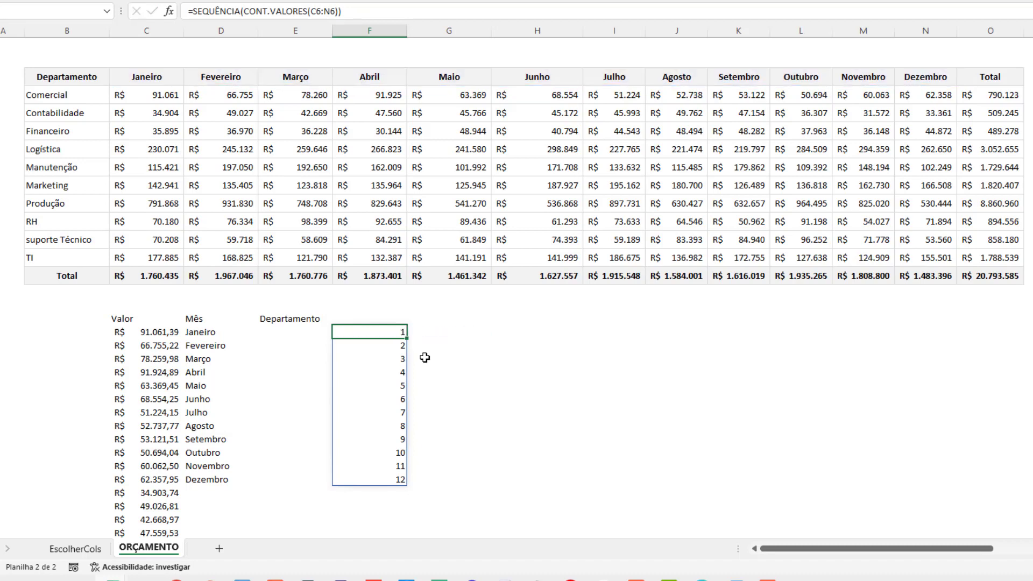
key("Right")
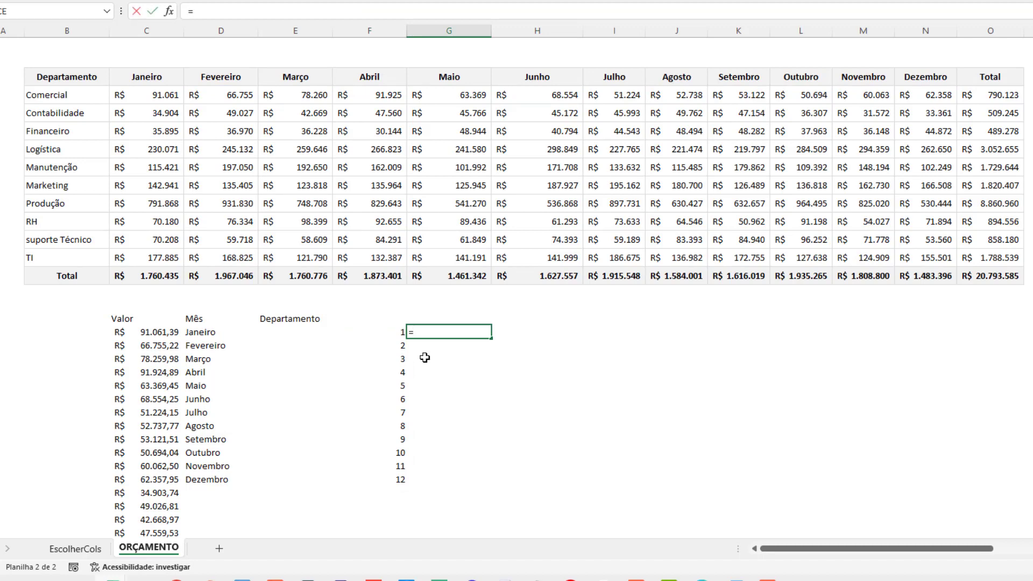
Enter =MOD(F21-1;CONT.VALORES(C6:N6))+1 in G21 and fill it down to G32
type("MOD(")
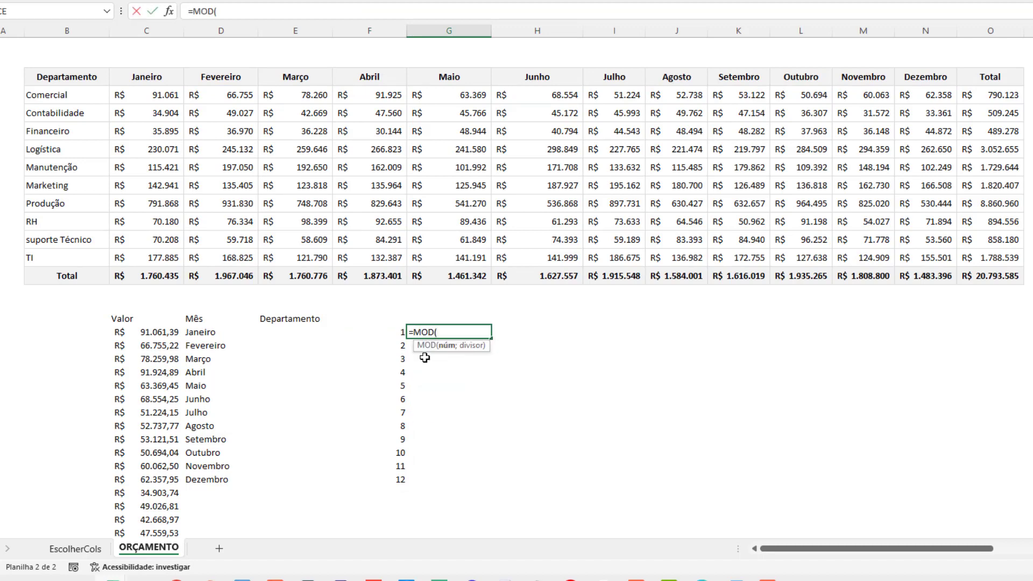
key("Left")
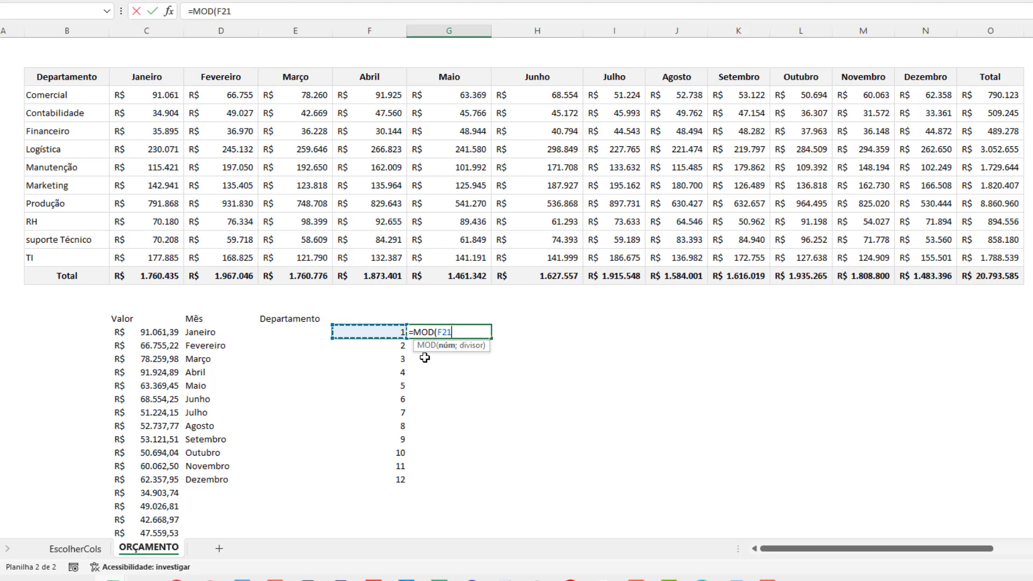
type("-1")
type(";")
type("CONT.")
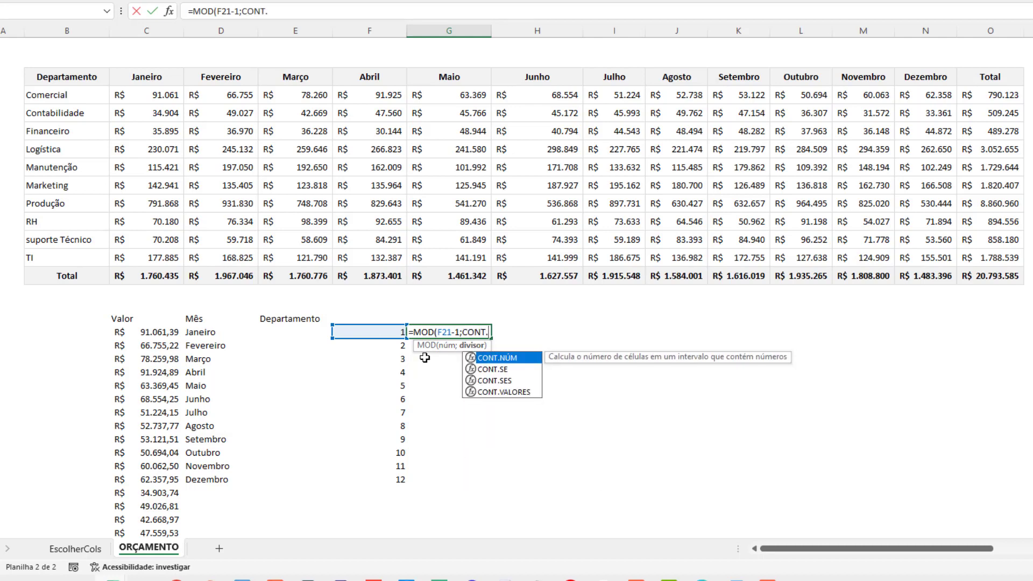
type("VALORES(")
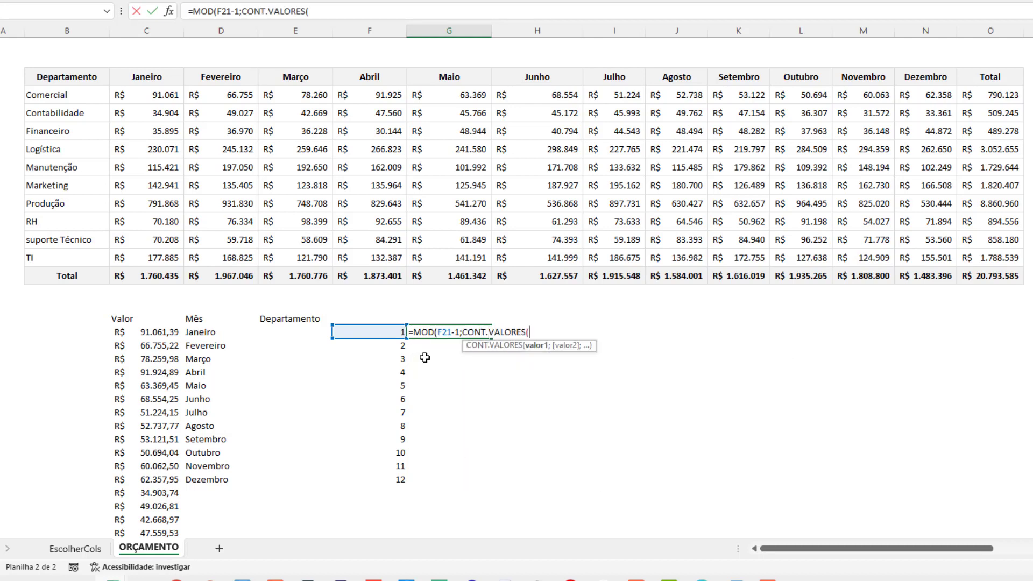
left_click_drag(175, 81, 916, 69)
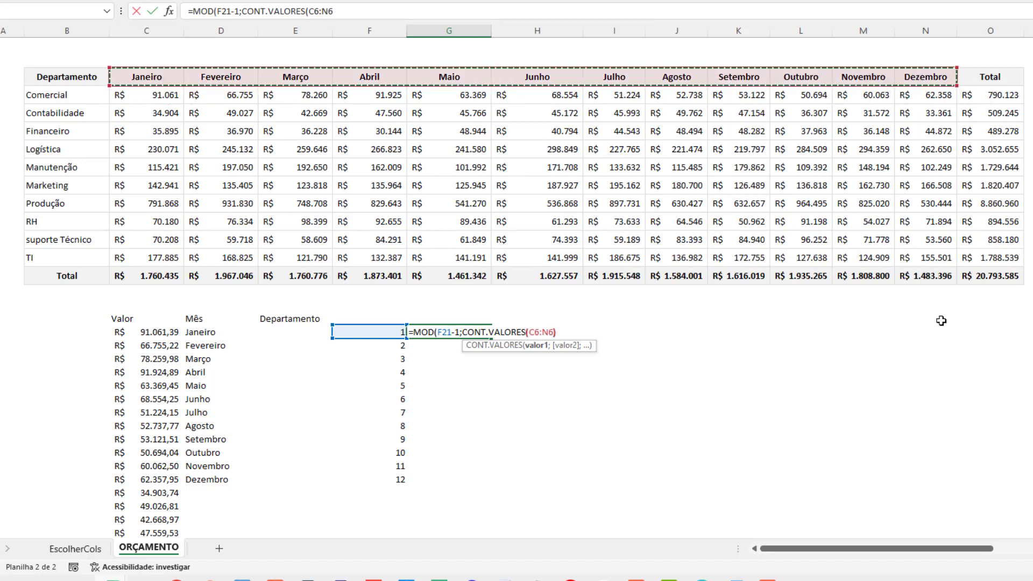
type(")")
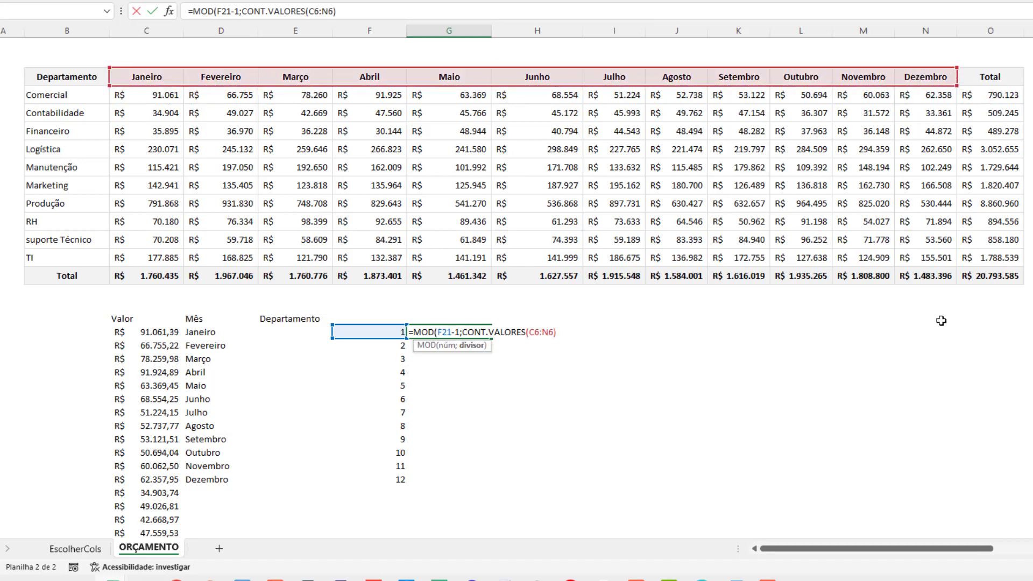
type(")+1")
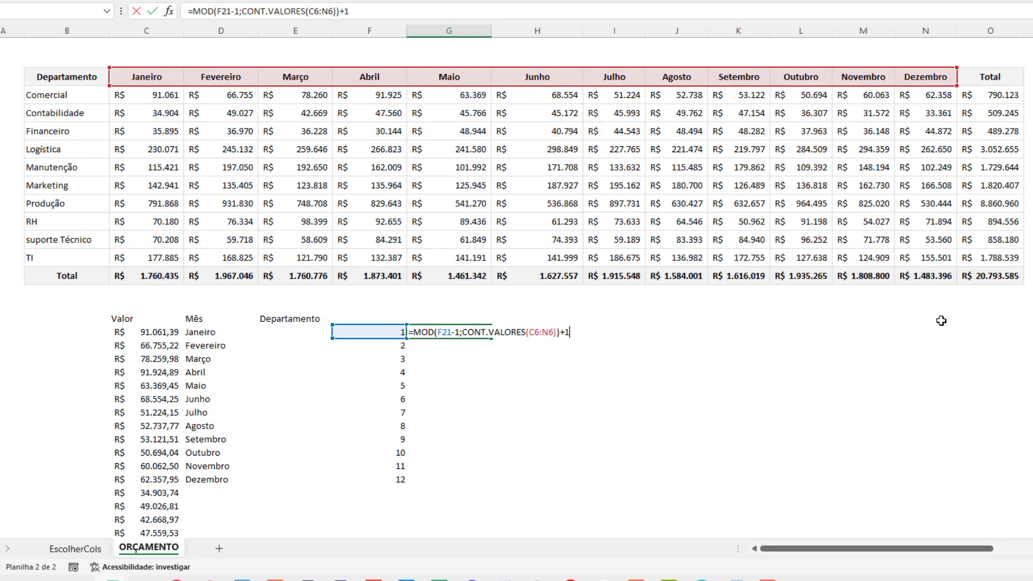
key("ctrl+Return")
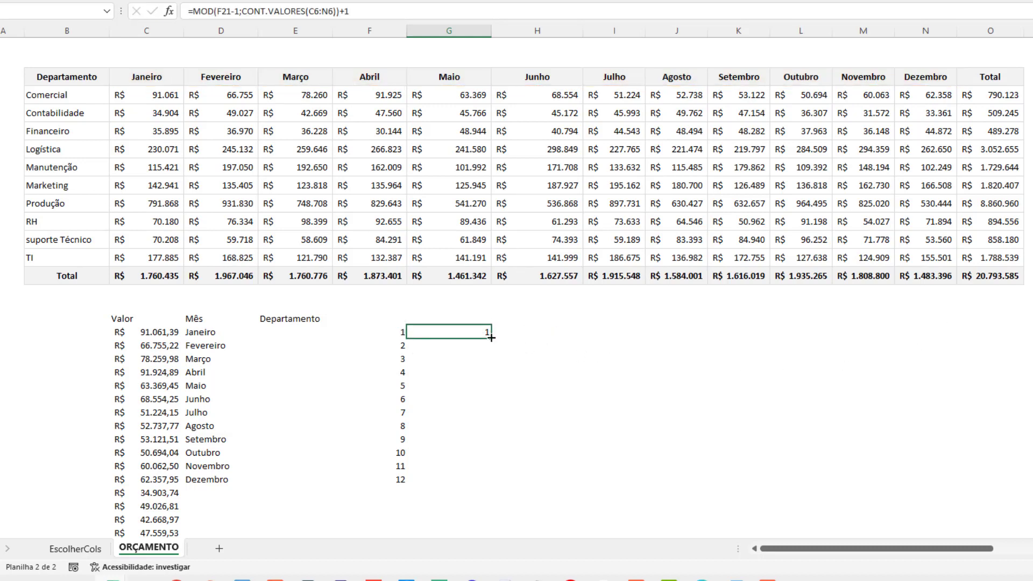
left_click_drag(492, 337, 490, 481)
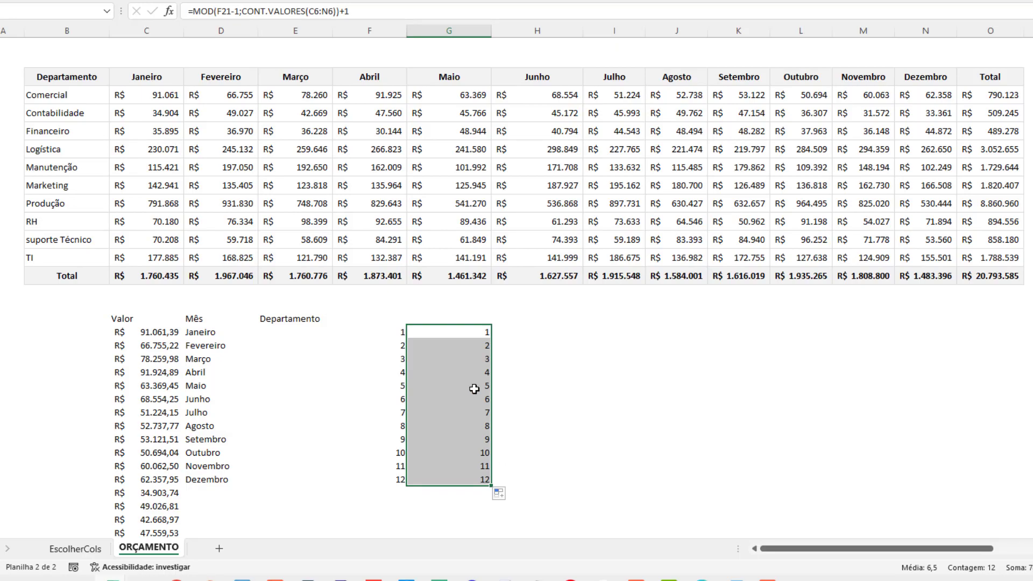
left_click(449, 331)
key("F2")
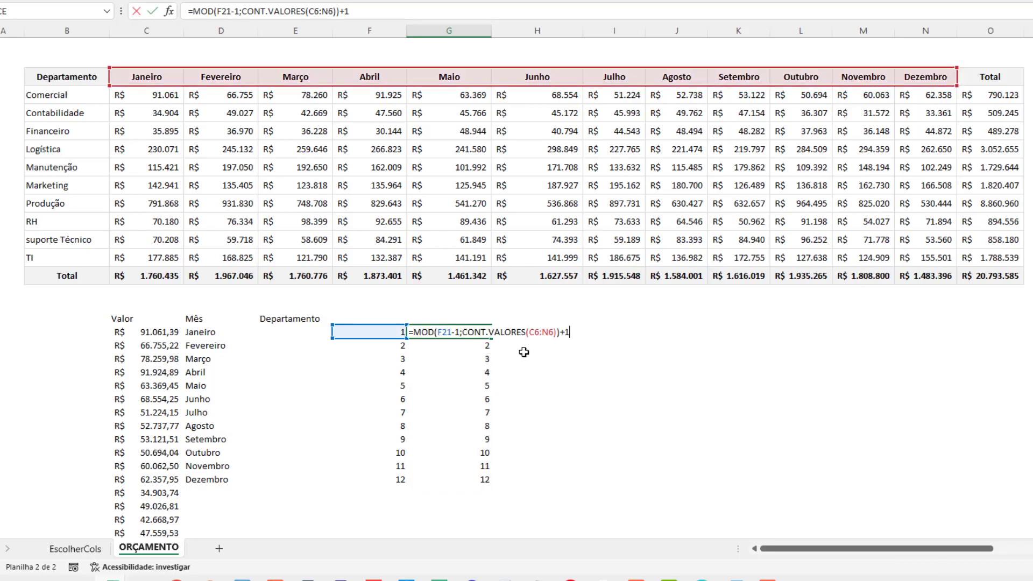
key("Escape")
scroll(516, 400, "up", 3)
scroll(569, 507, "up", 1)
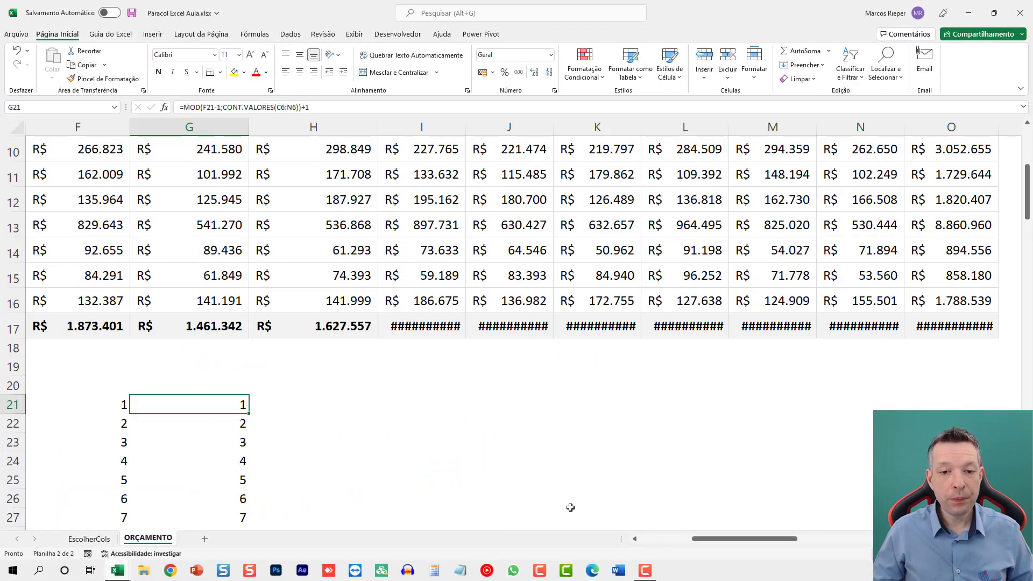
scroll(724, 458, "left", 5)
scroll(723, 458, "down", 1)
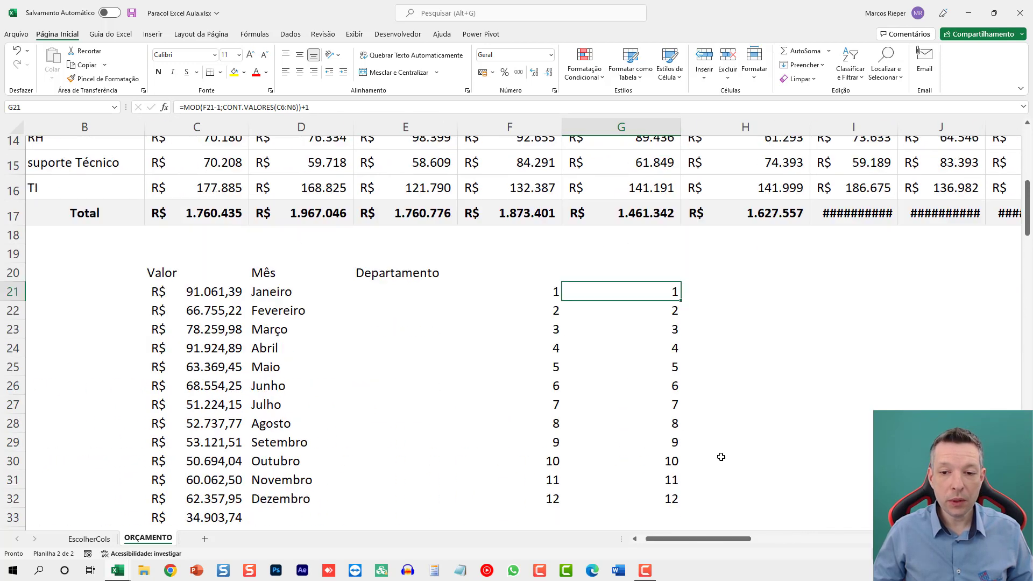
key("F2")
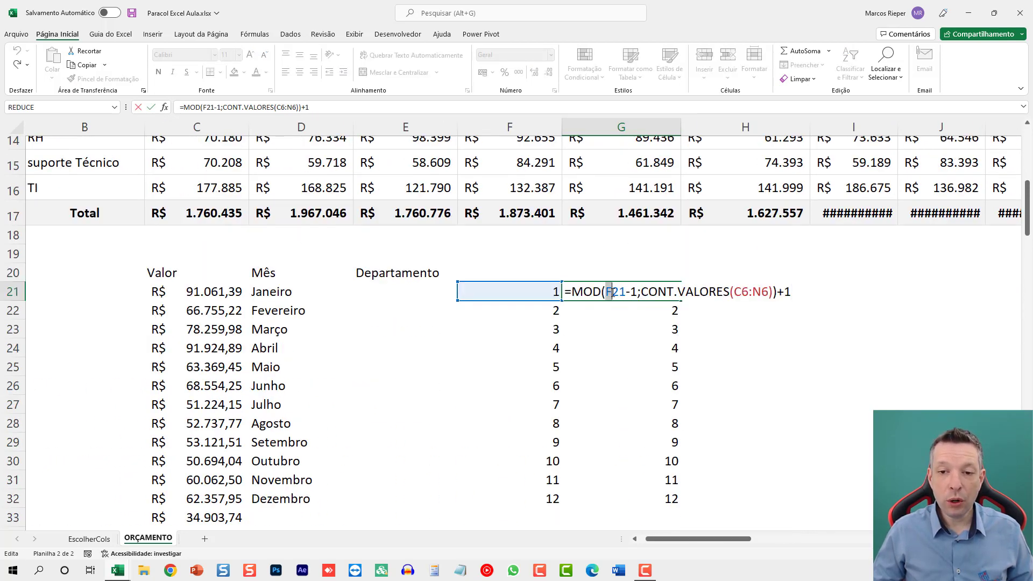
left_click_drag(612, 292, 635, 292)
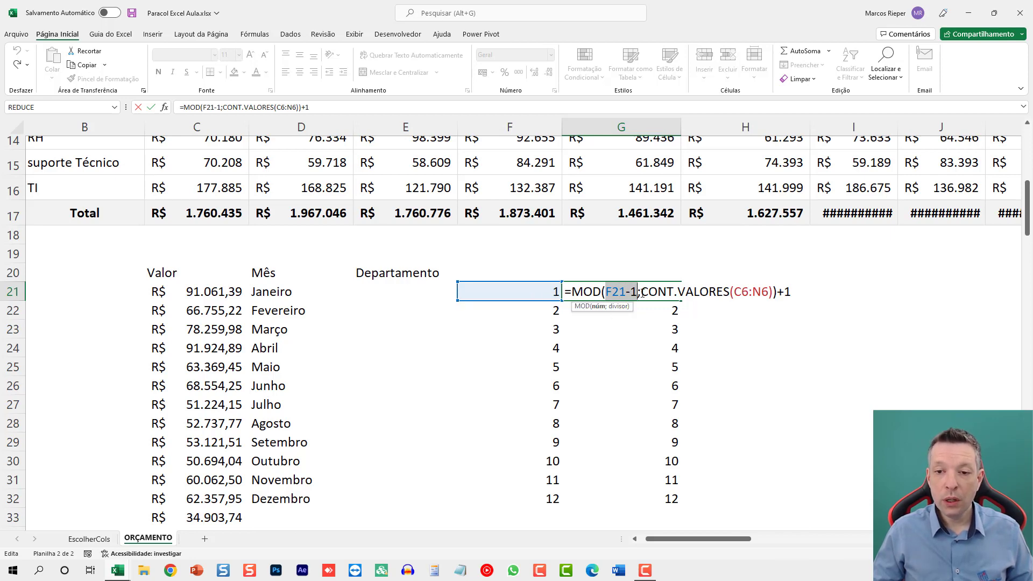
left_click_drag(641, 292, 778, 292)
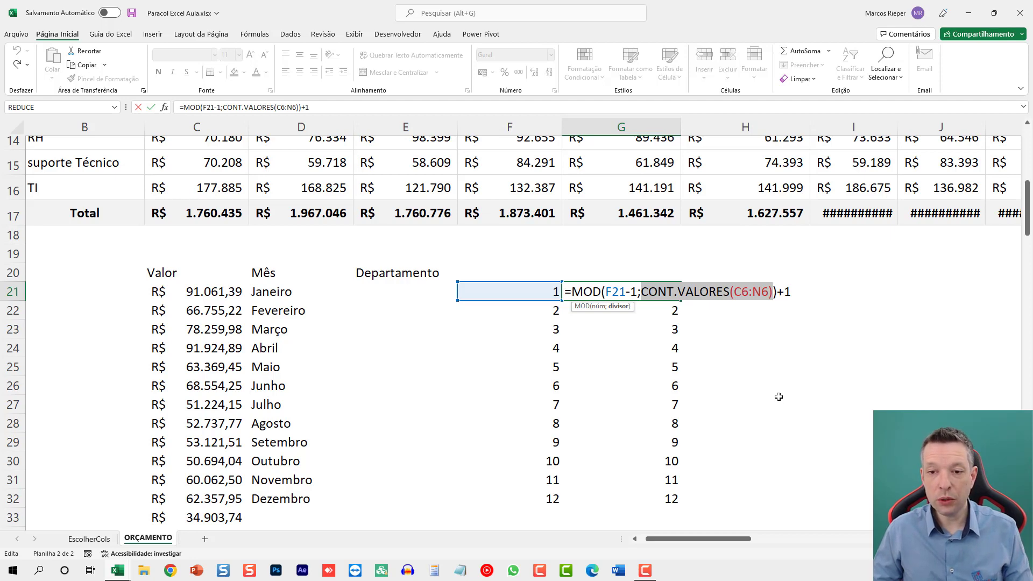
key("F9")
key("ctrl+z")
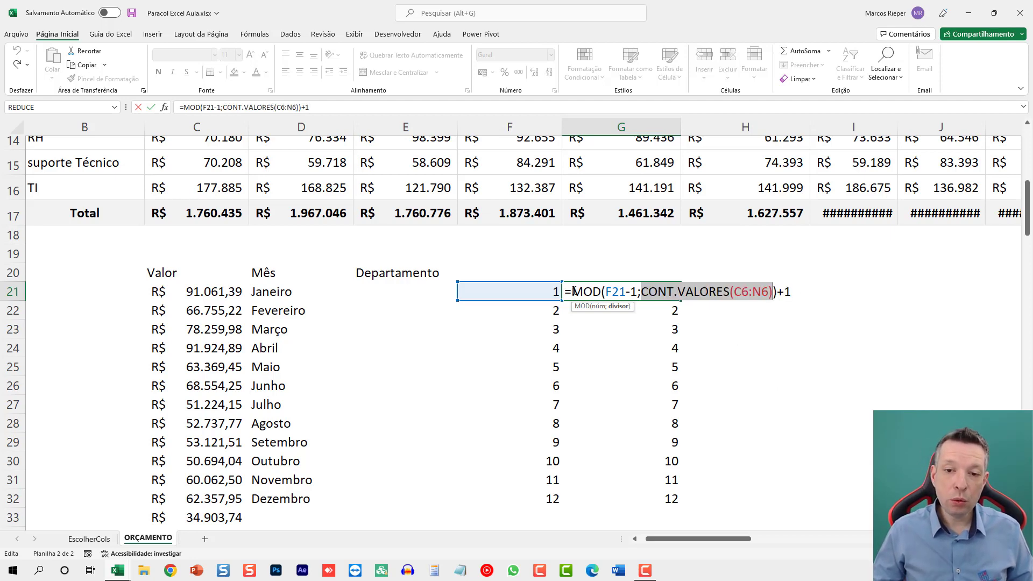
left_click_drag(574, 291, 777, 291)
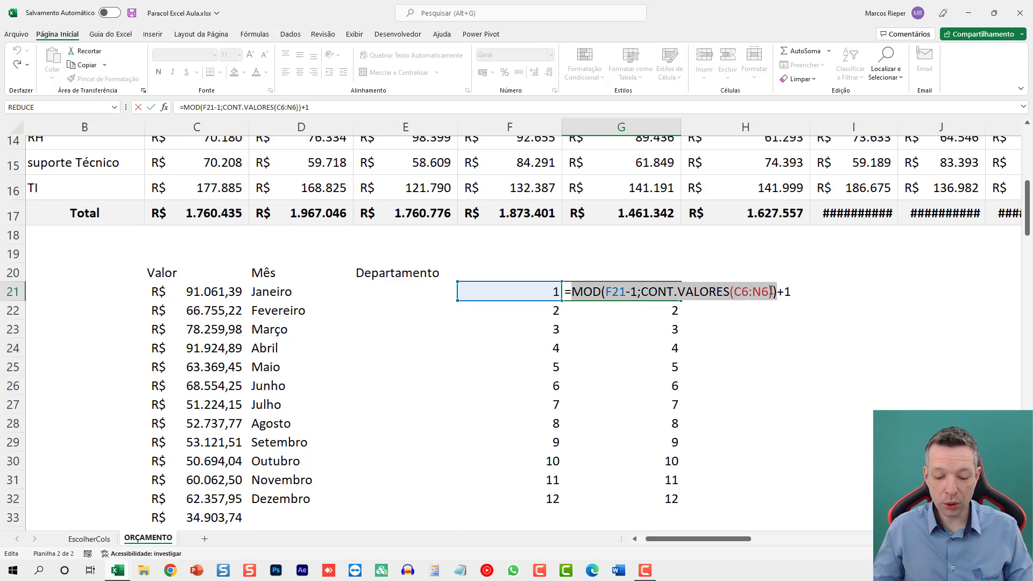
key("F9")
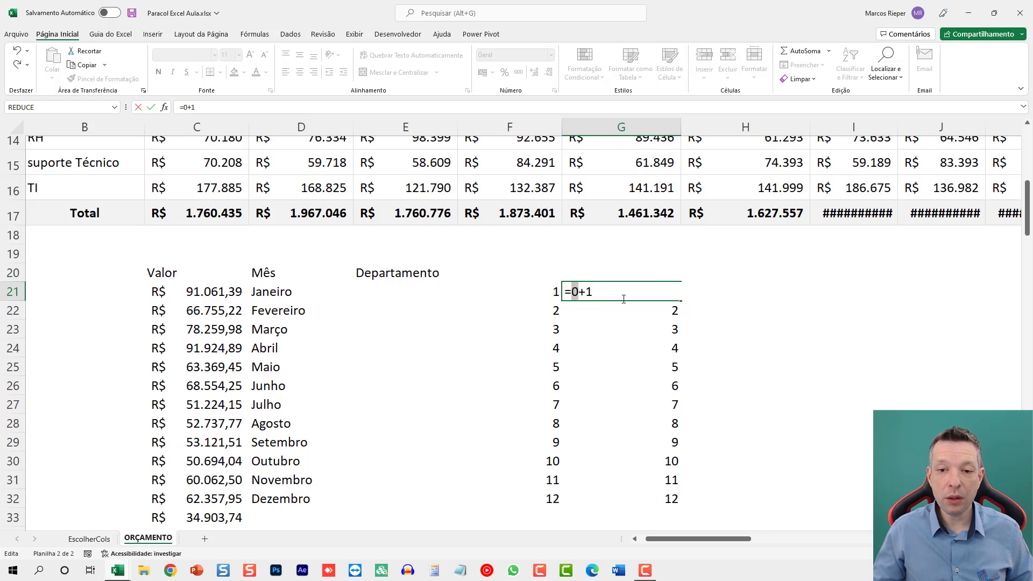
key("ctrl+z")
key("Return")
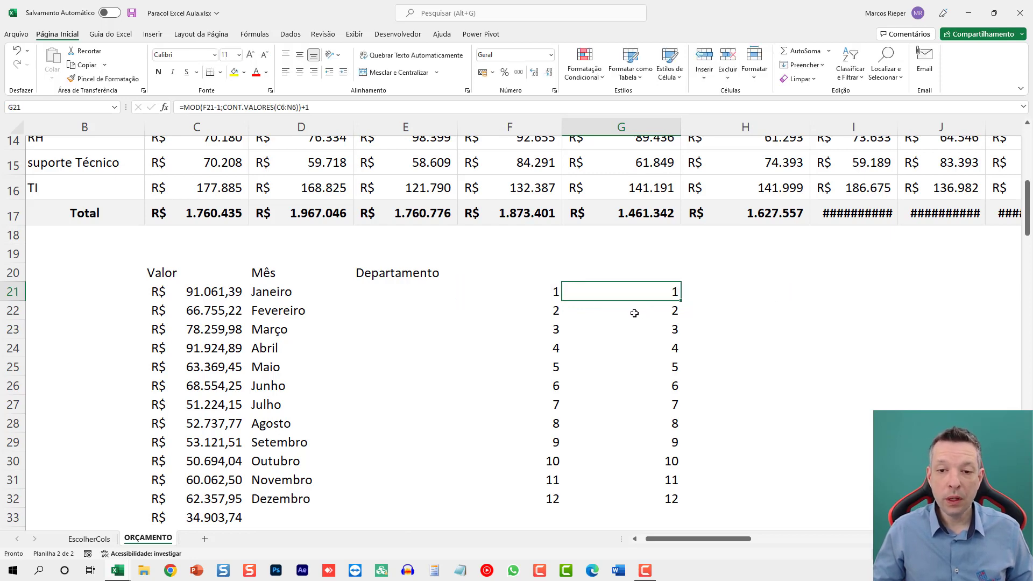
key("F2")
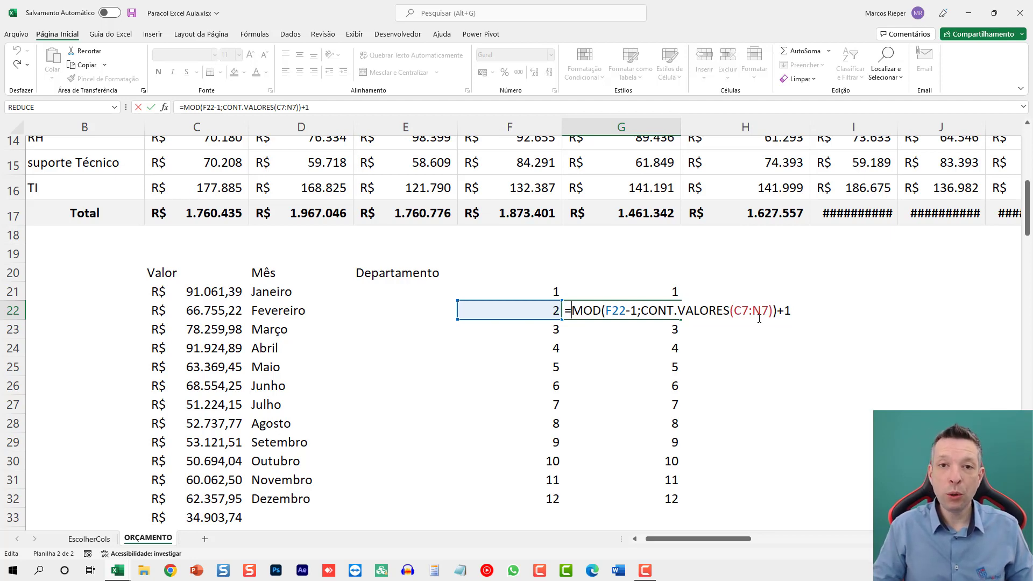
key("Escape")
left_click(669, 495)
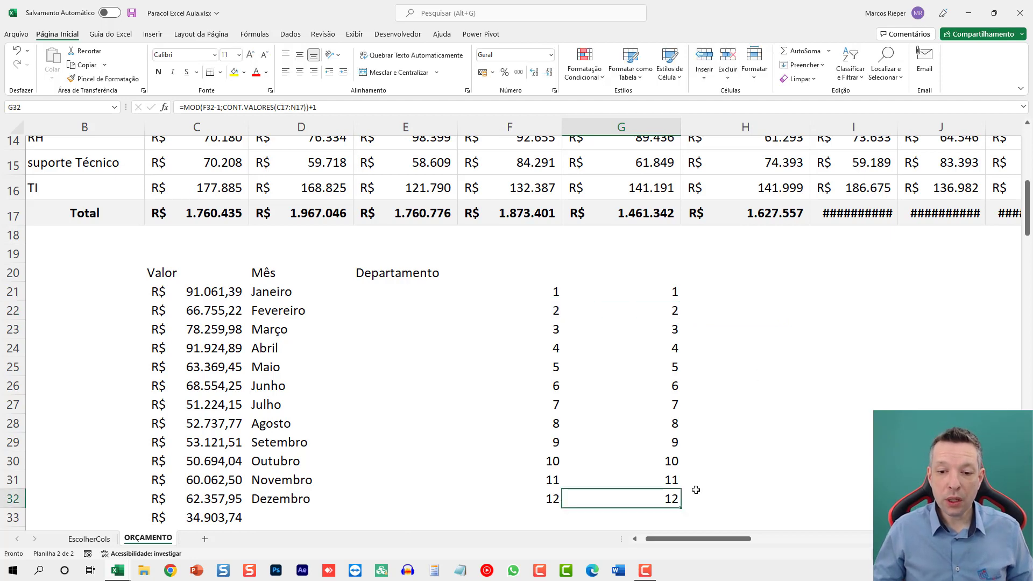
double_click(668, 499)
left_click_drag(576, 502, 794, 494)
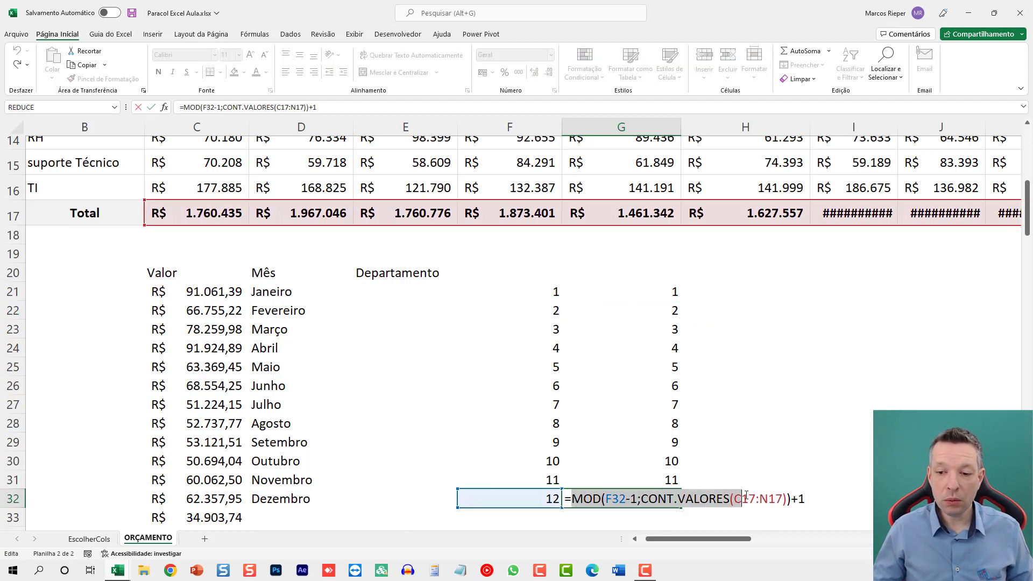
key("F9")
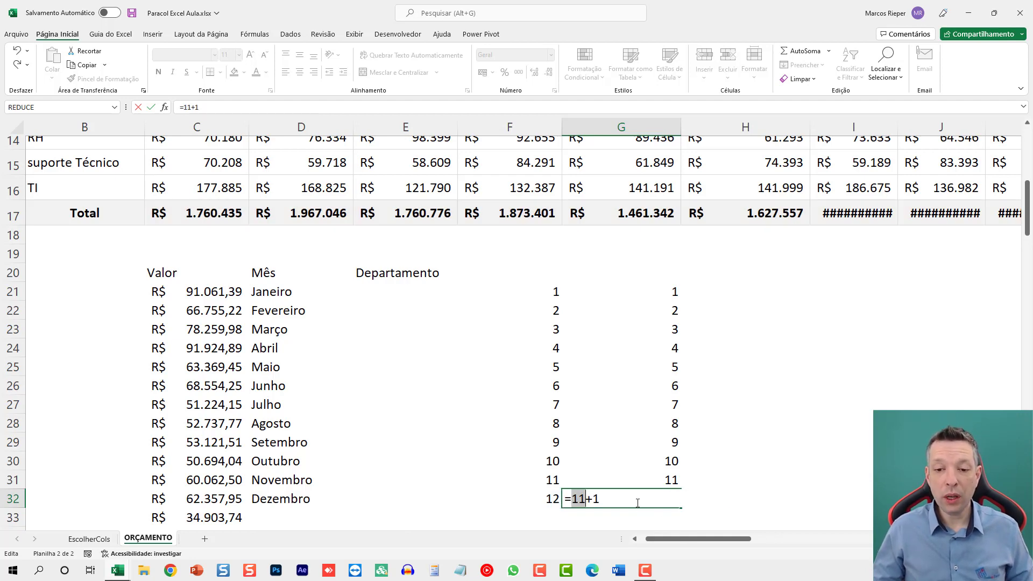
key("Escape")
key("F2")
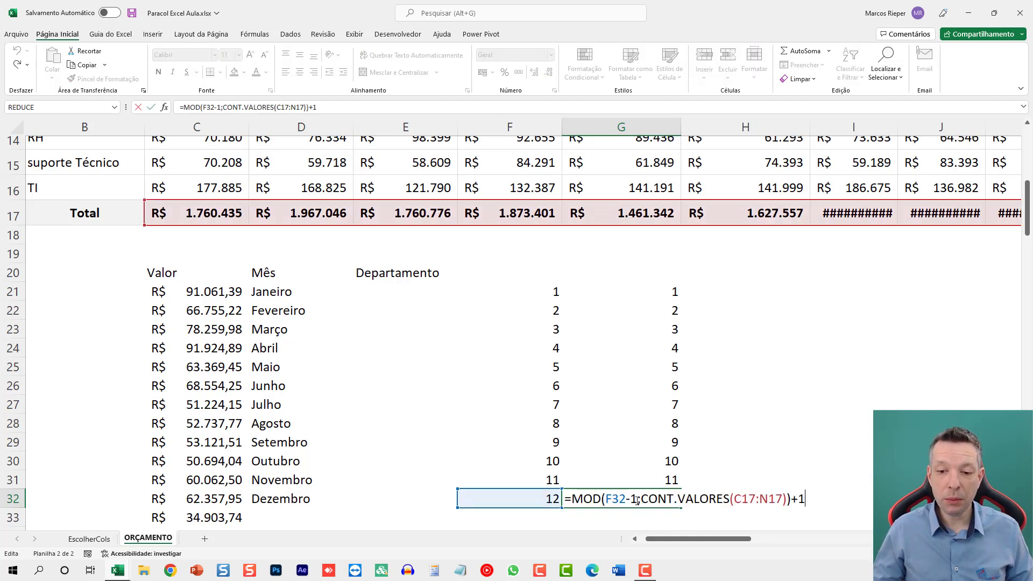
key("Escape")
Review the MOD formula in G21 and the sequence formula in F21 without changing them
left_click(646, 291)
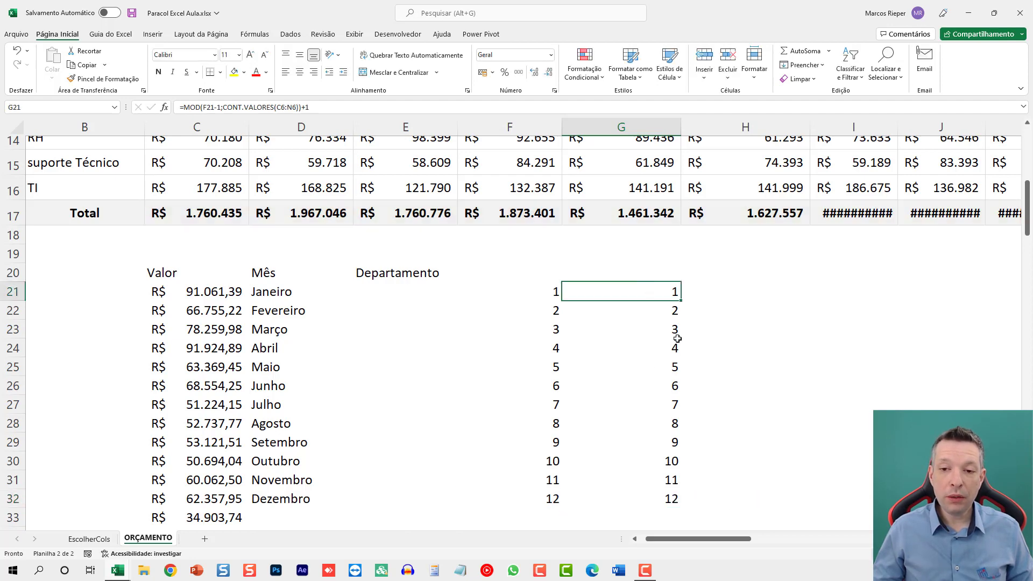
scroll(657, 362, "down", 2)
scroll(656, 363, "down", 1)
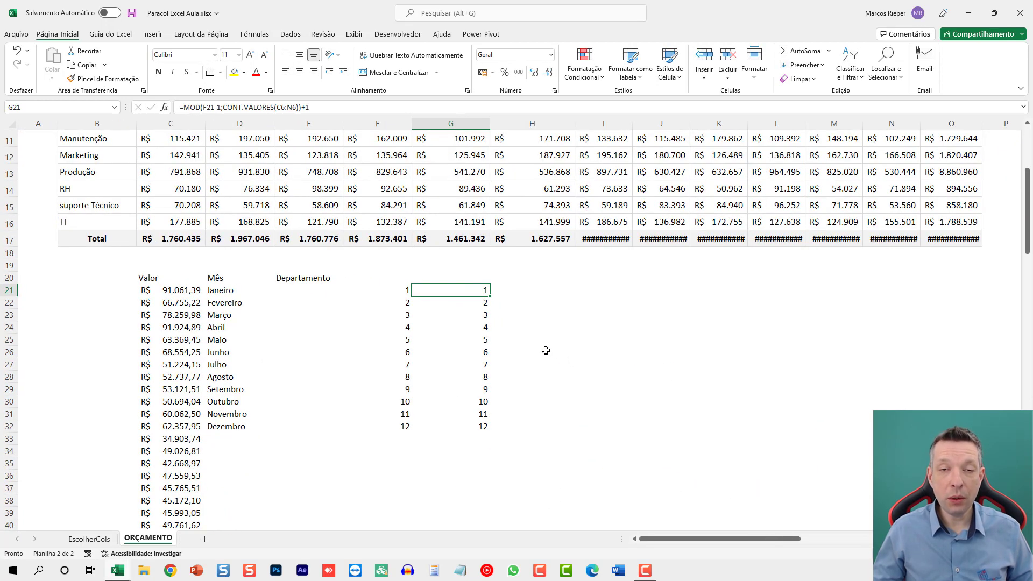
key("F2")
key("Escape")
key("Left")
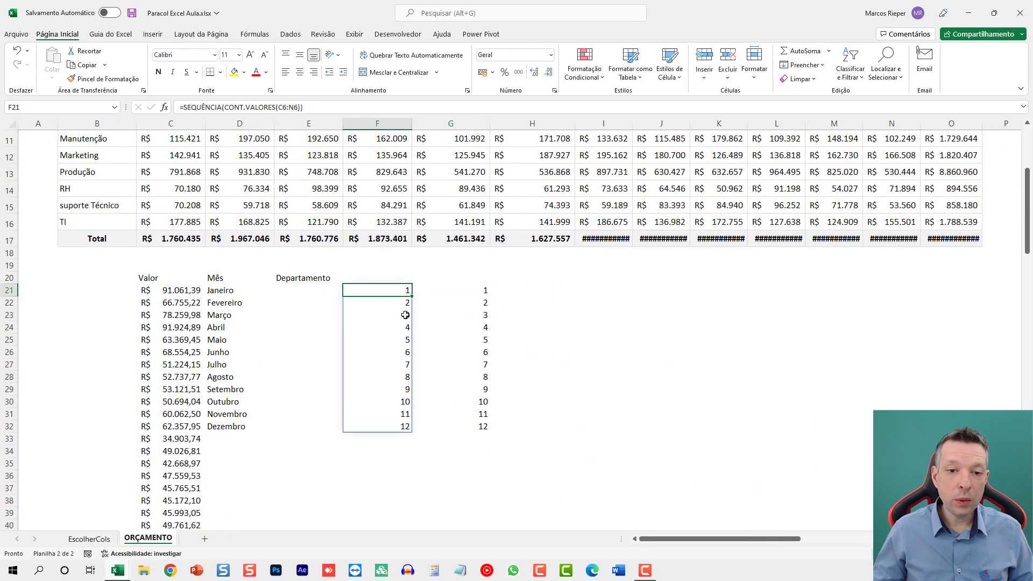
key("F2")
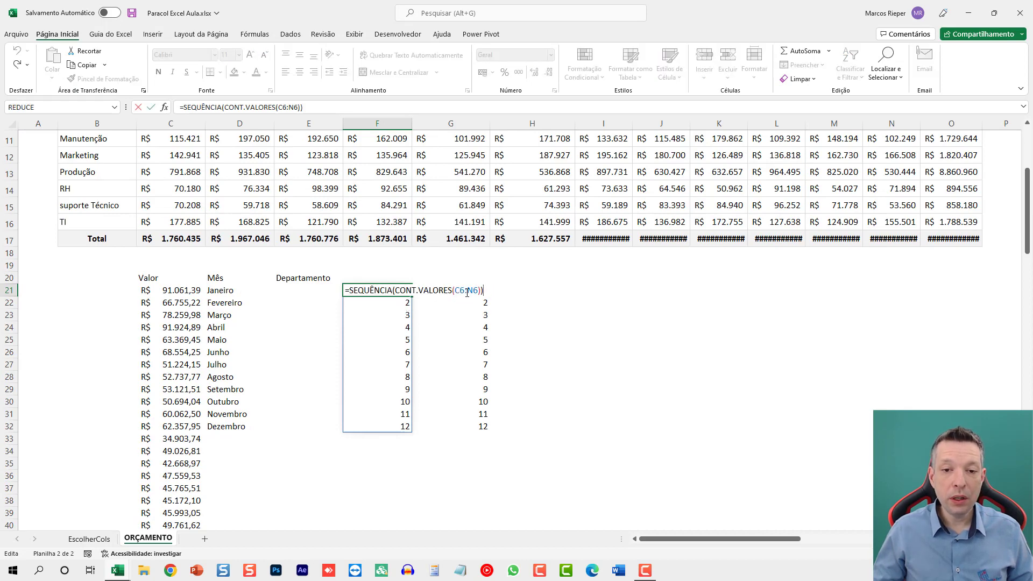
key("Escape")
left_click(470, 290)
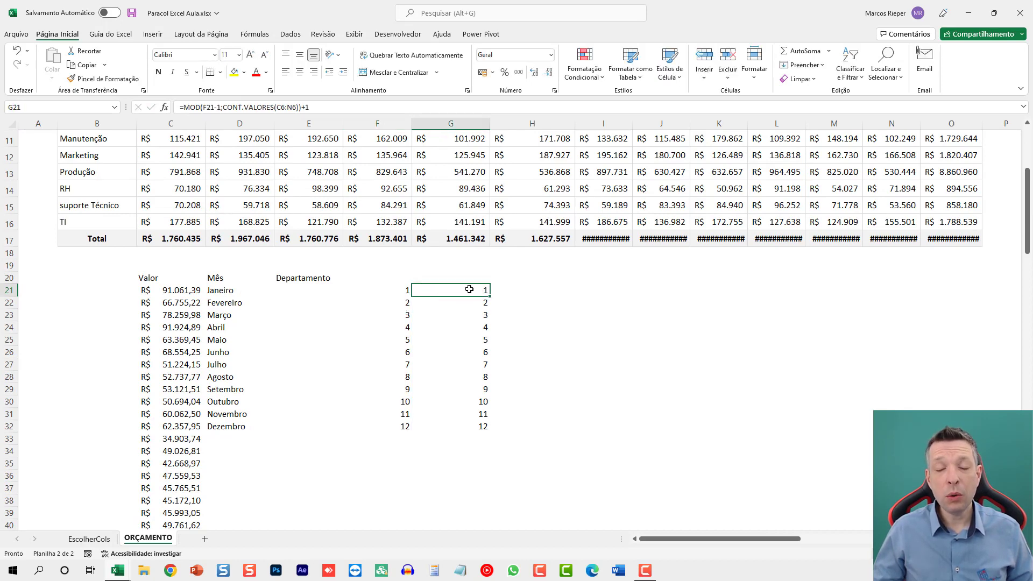
Change F21 to =SEQUÊNCIA(CONT.VALORES(C21#)) so it numbers every Valor row
double_click(411, 290)
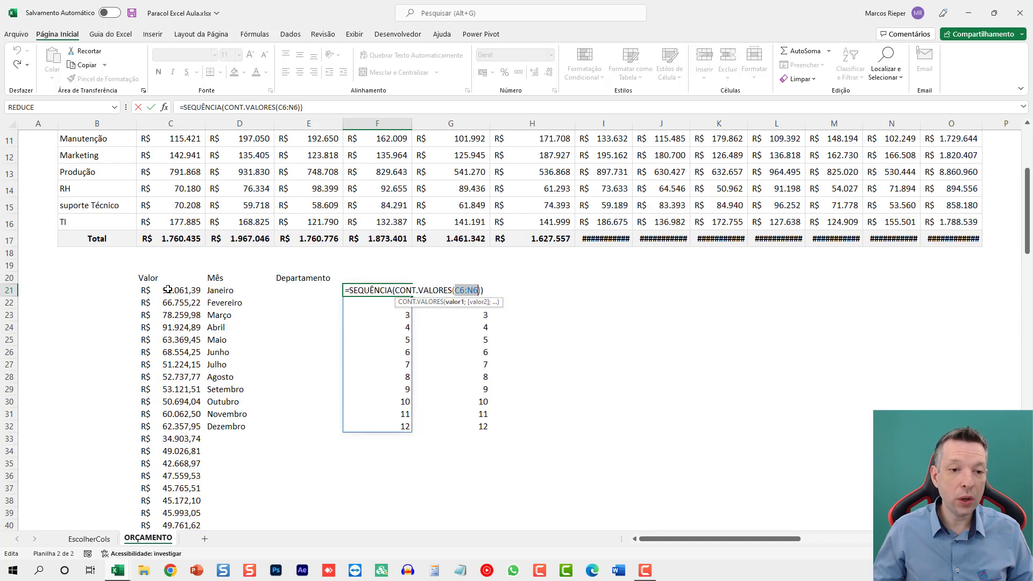
left_click(167, 290)
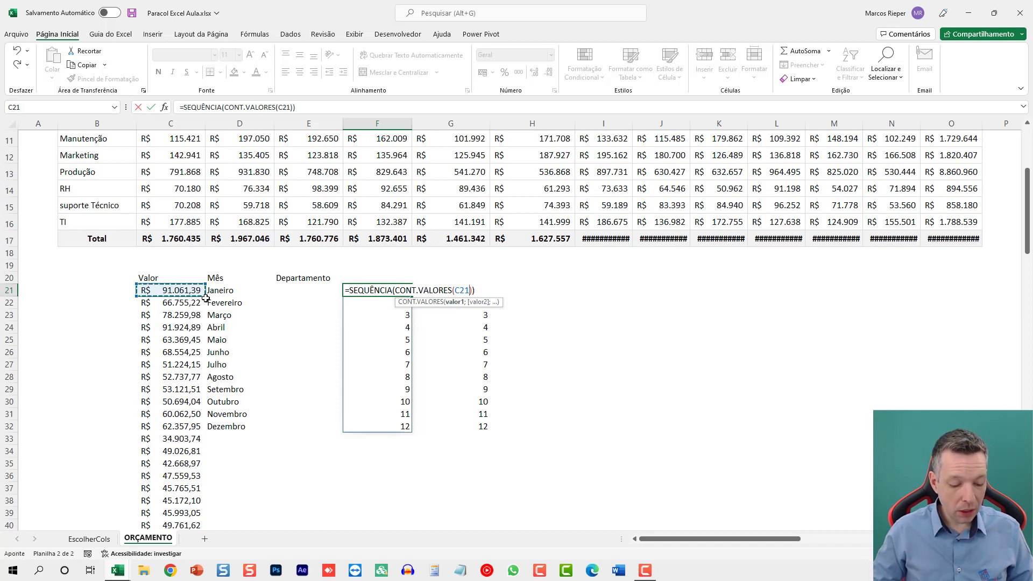
key("Return")
key("Up")
scroll(261, 384, "down", 1)
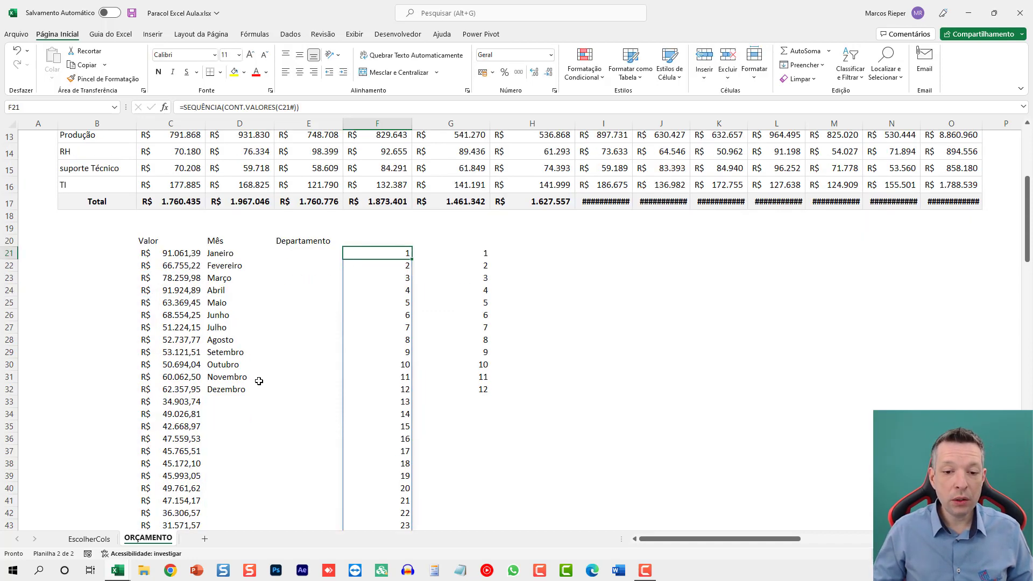
scroll(261, 384, "down", 6)
scroll(261, 384, "down", 3)
scroll(264, 388, "down", 6)
scroll(272, 396, "up", 2)
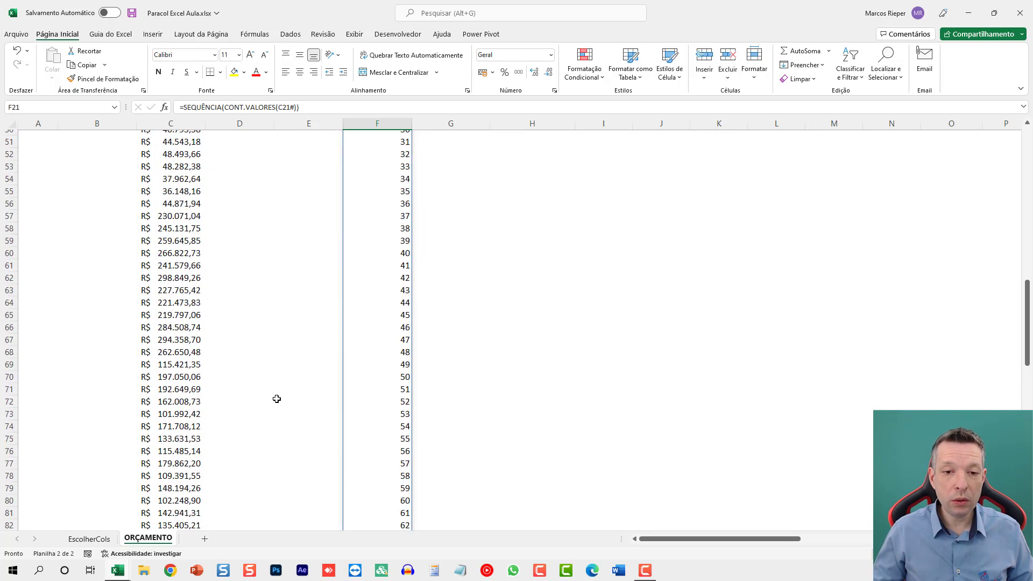
scroll(277, 399, "up", 10)
scroll(278, 399, "up", 4)
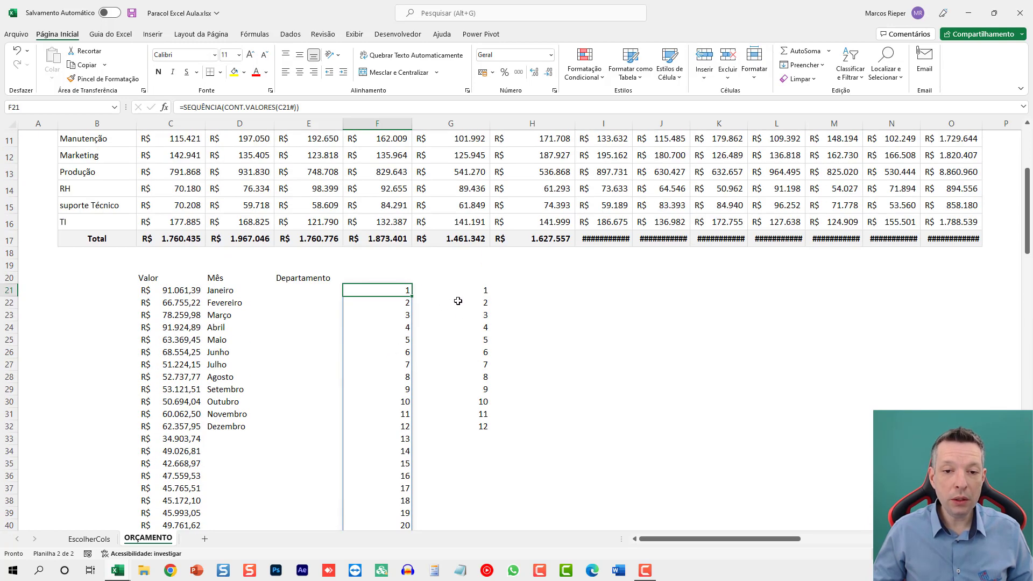
Point G21's MOD formula at the spill range F21#, giving =MOD(F21#-1;CONT.VALORES(C6:N6))+1
double_click(474, 290)
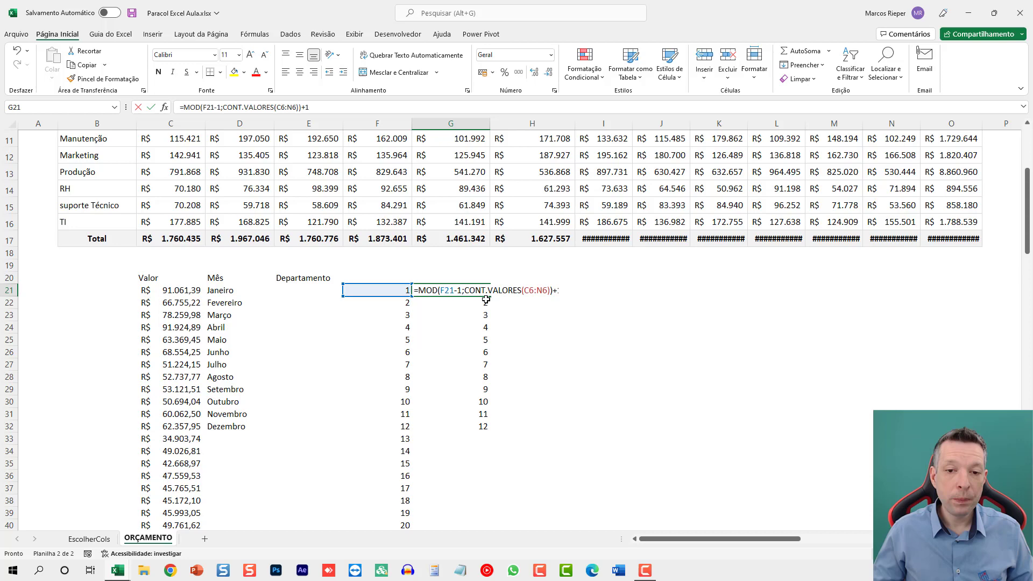
left_click(455, 290)
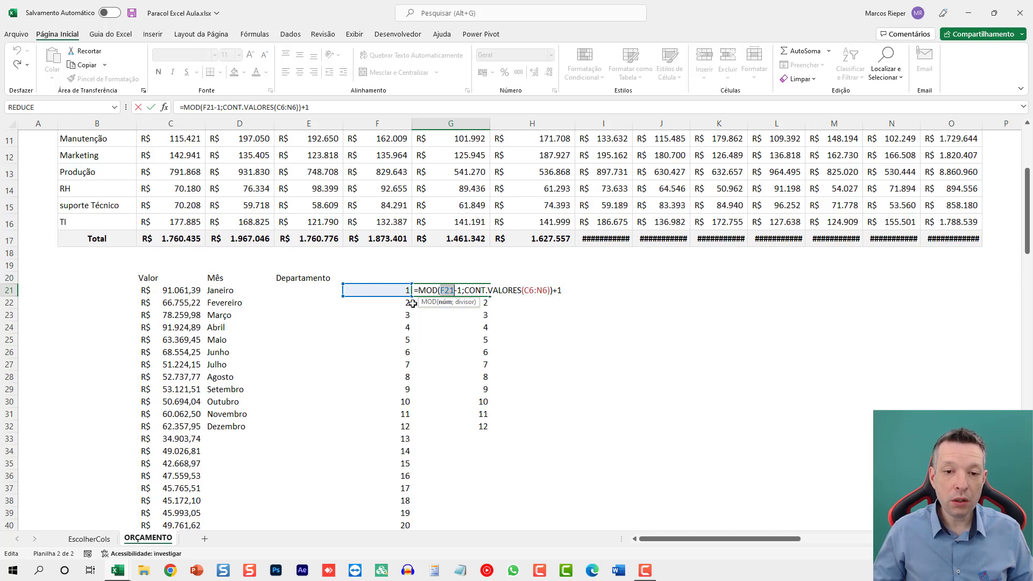
left_click(376, 291)
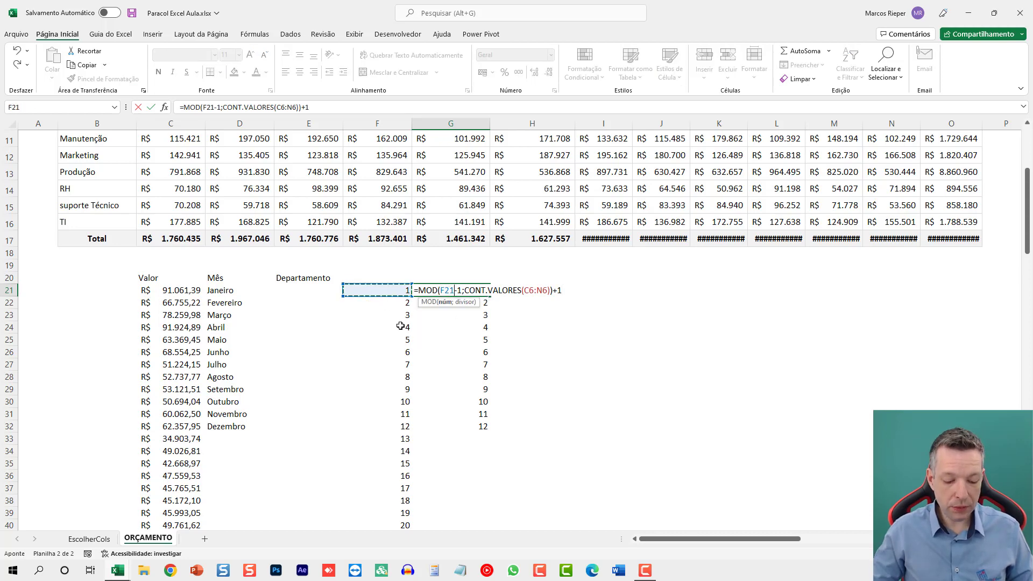
type("#")
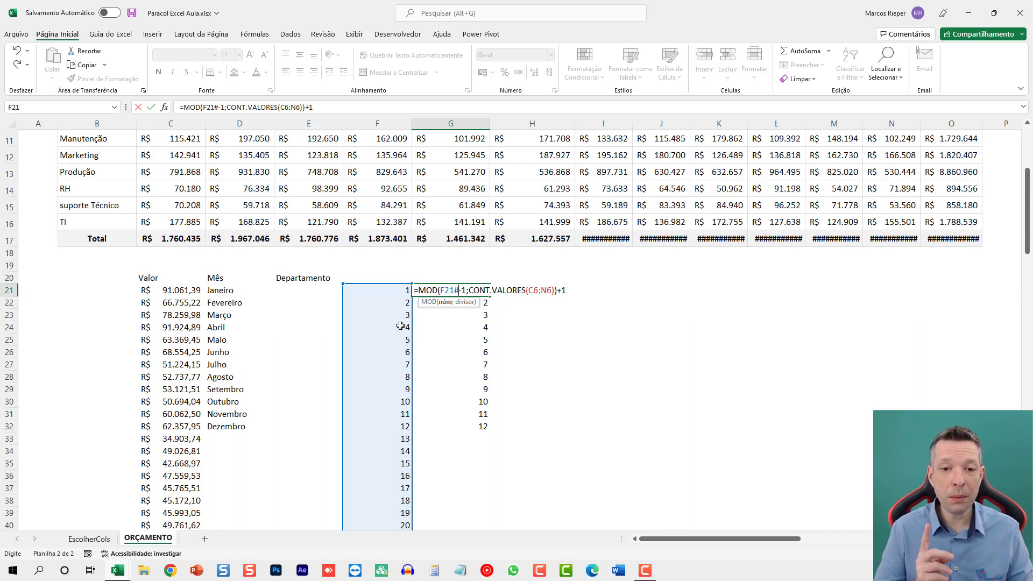
key("Return")
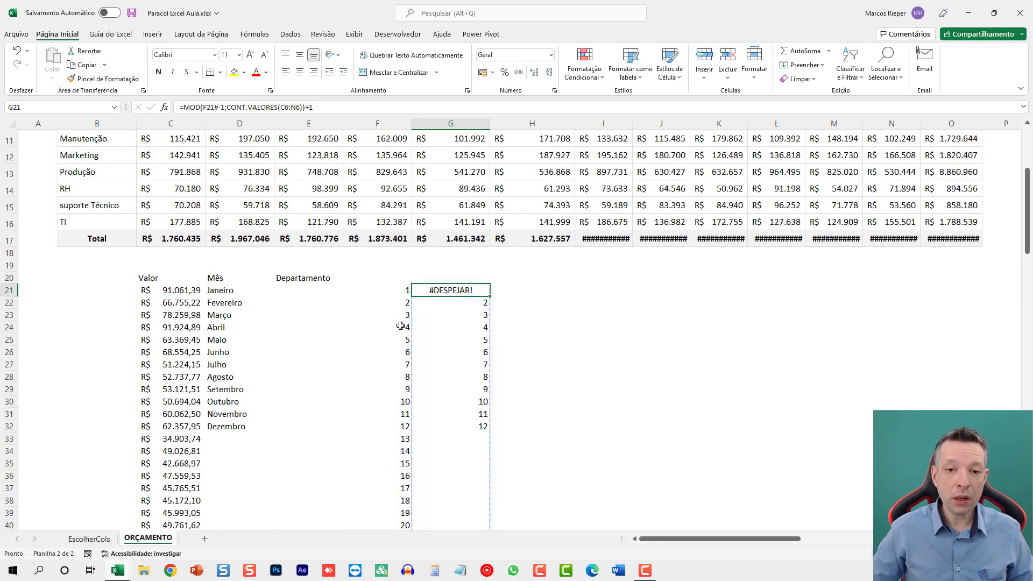
Delete the old values in G22:G32 that block the spill, so month numbers cycle 1–12
key("ctrl+shift+Down")
key("Delete")
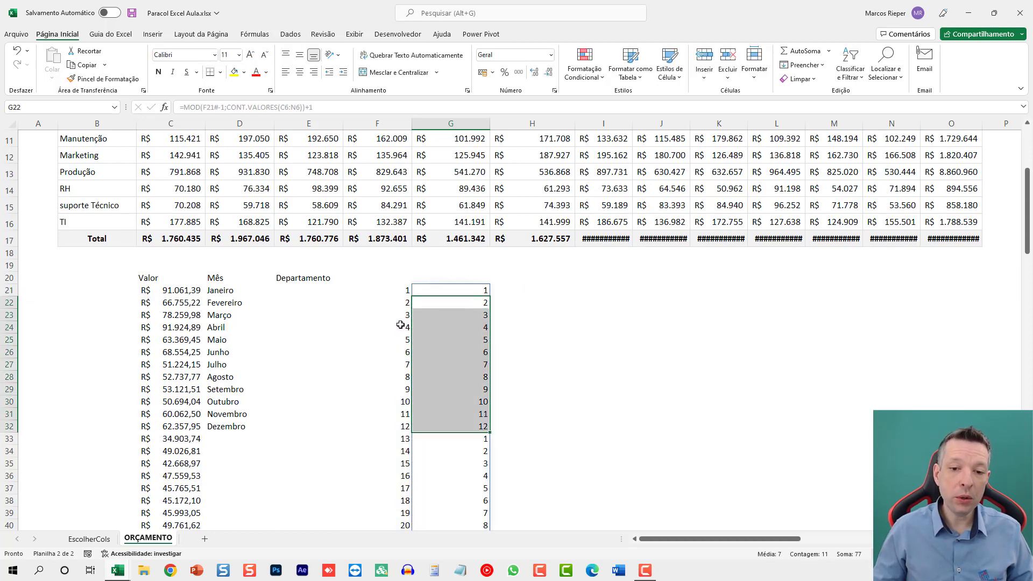
left_click(460, 352)
left_click(452, 291)
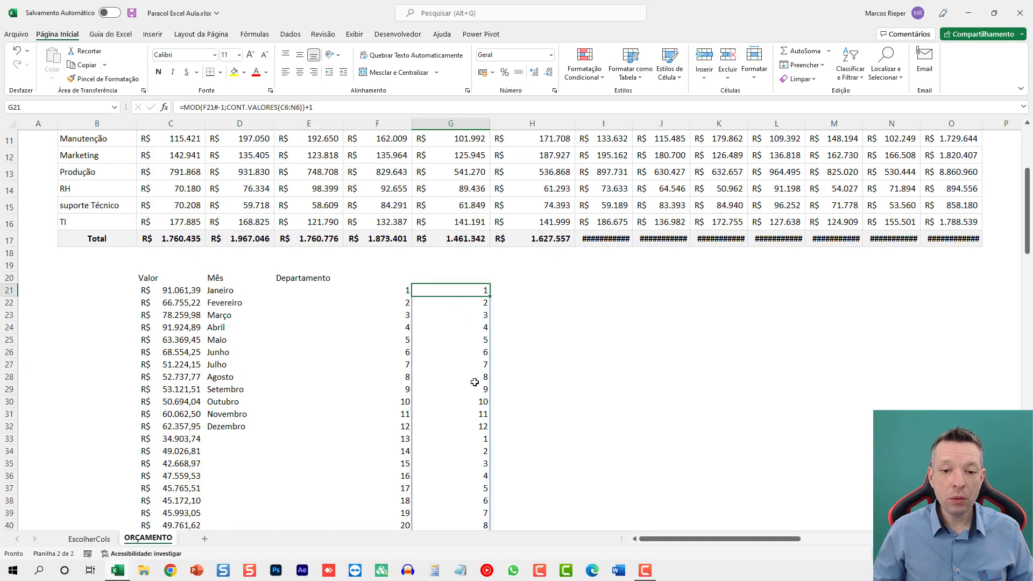
scroll(473, 386, "down", 3)
scroll(470, 419, "down", 3)
scroll(470, 437, "down", 3)
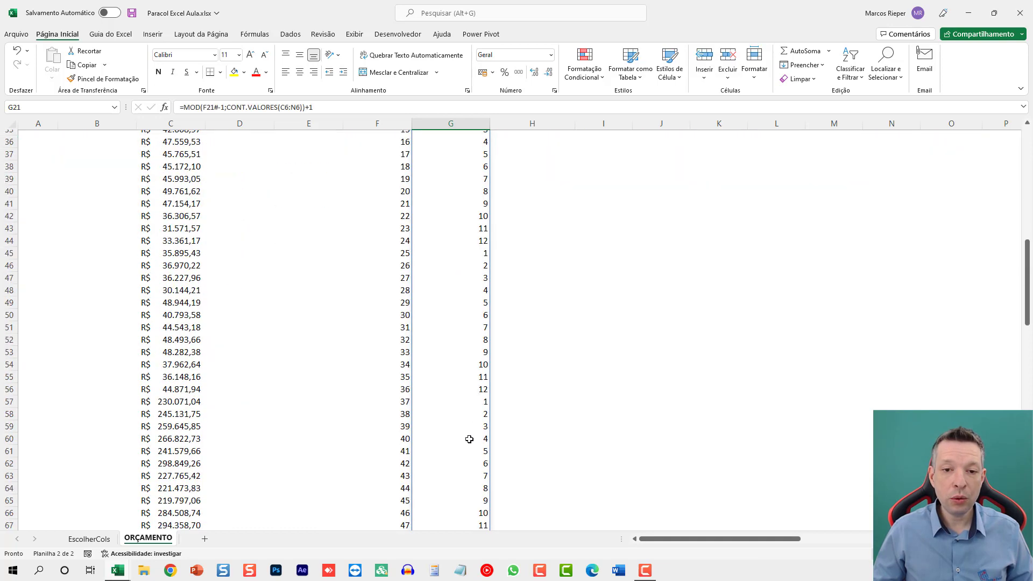
scroll(469, 441, "down", 3)
scroll(470, 442, "down", 1)
scroll(469, 444, "down", 4)
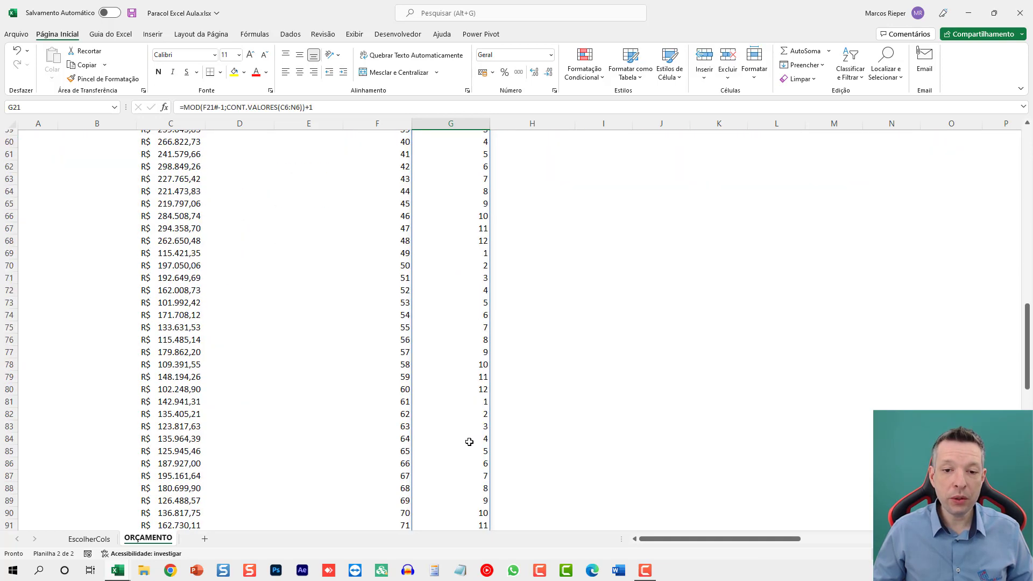
scroll(469, 447, "down", 3)
scroll(470, 450, "down", 4)
scroll(469, 450, "down", 1)
scroll(469, 450, "up", 7)
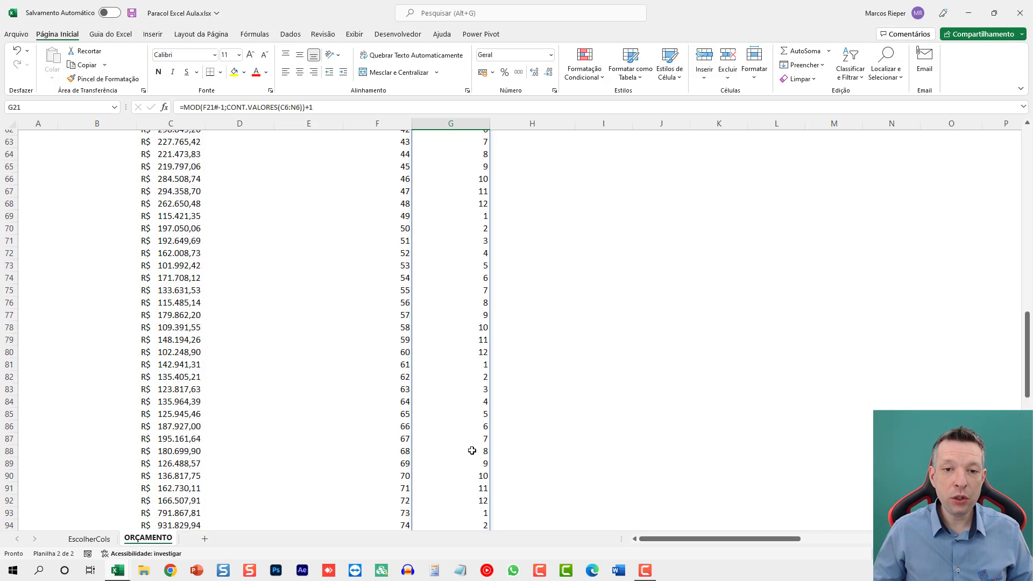
scroll(471, 450, "up", 8)
scroll(477, 449, "up", 5)
scroll(478, 449, "up", 4)
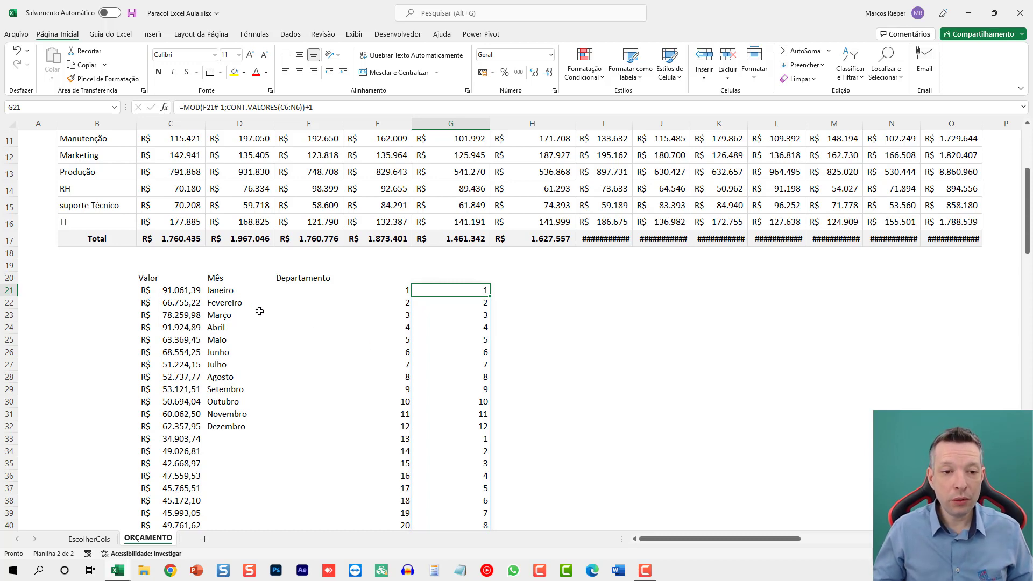
Enter =ÍNDICE(C6:N6;;G21#) in H21, spilling Janeiro to Dezembro repeatedly down the Valor rows
double_click(526, 293)
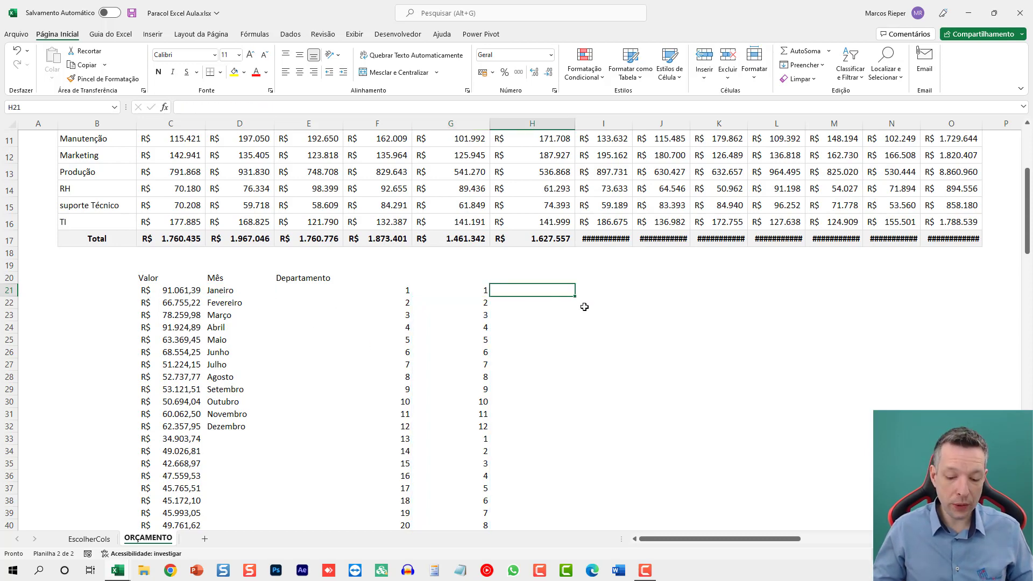
type("=ÍNDICE")
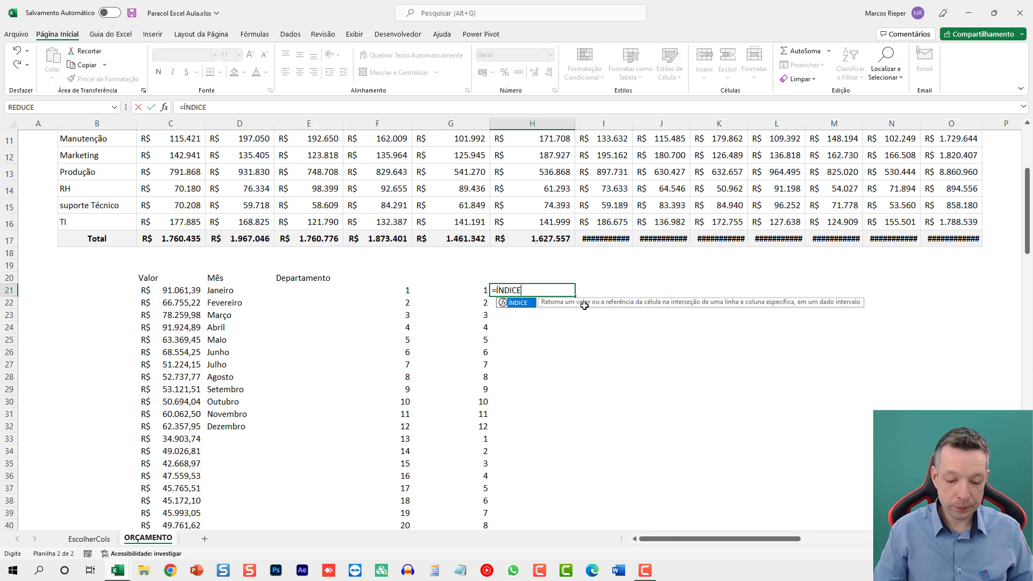
key("Tab")
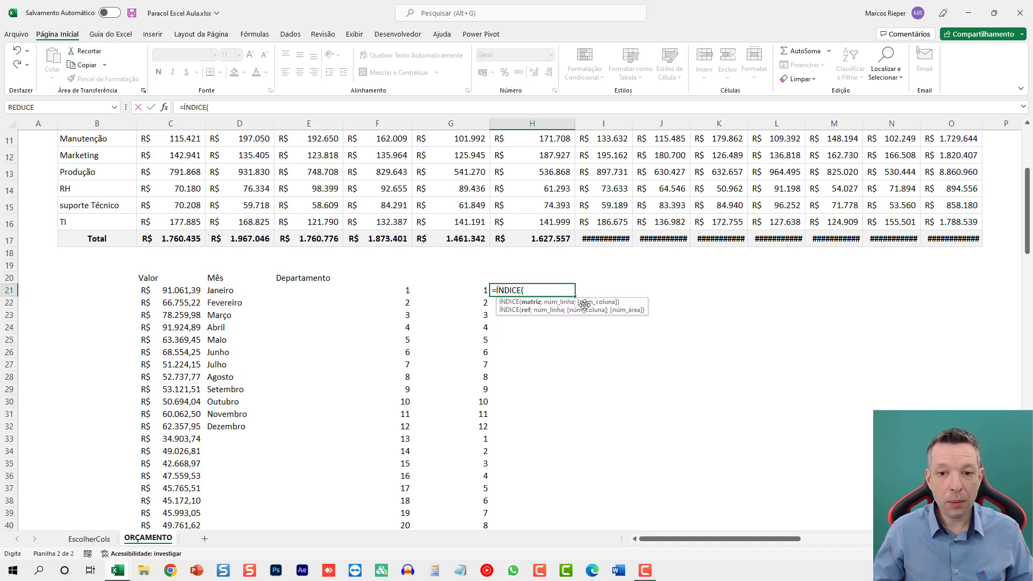
scroll(695, 317, "up", 2)
scroll(485, 242, "up", 1)
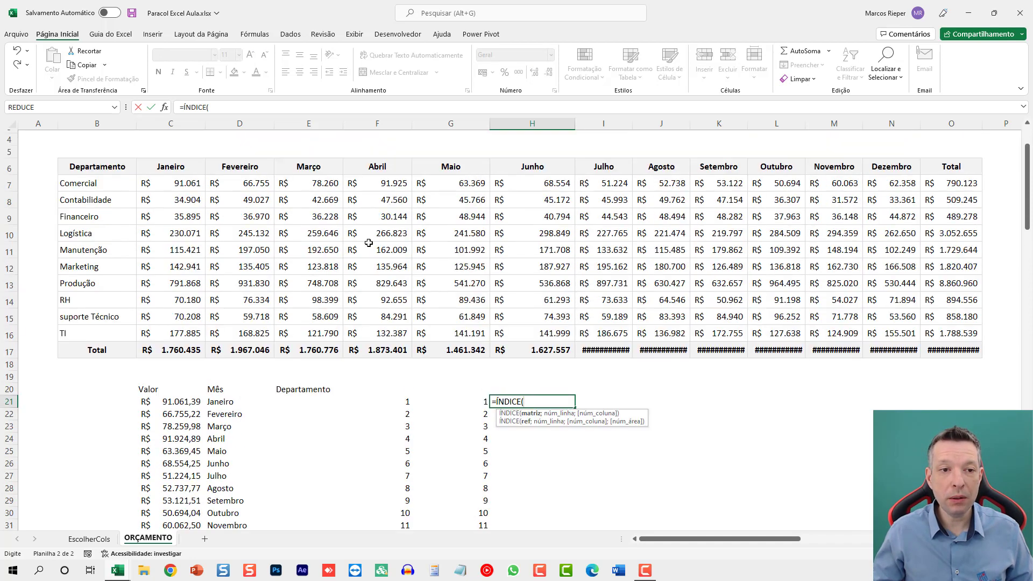
left_click_drag(181, 164, 872, 164)
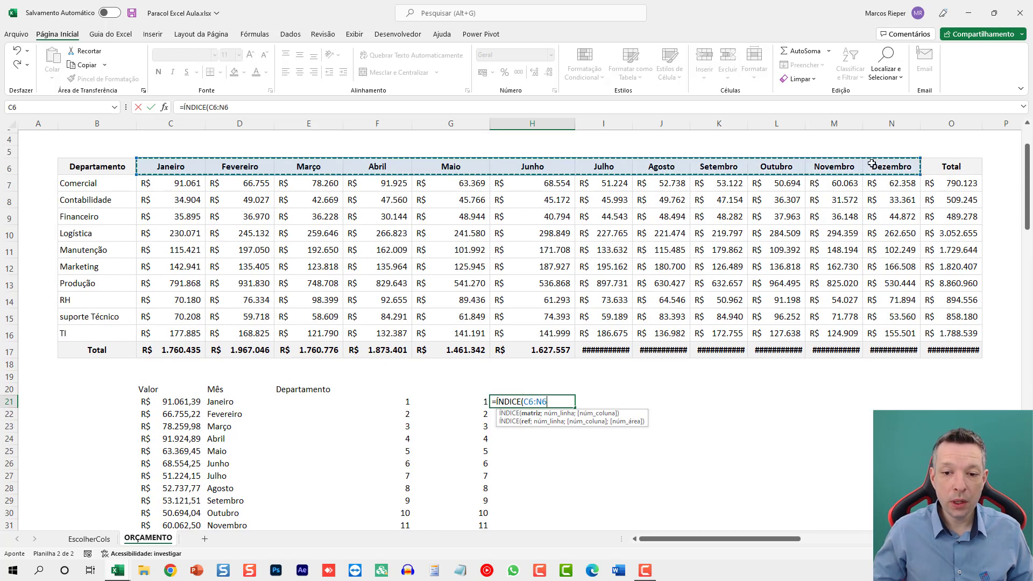
type(";")
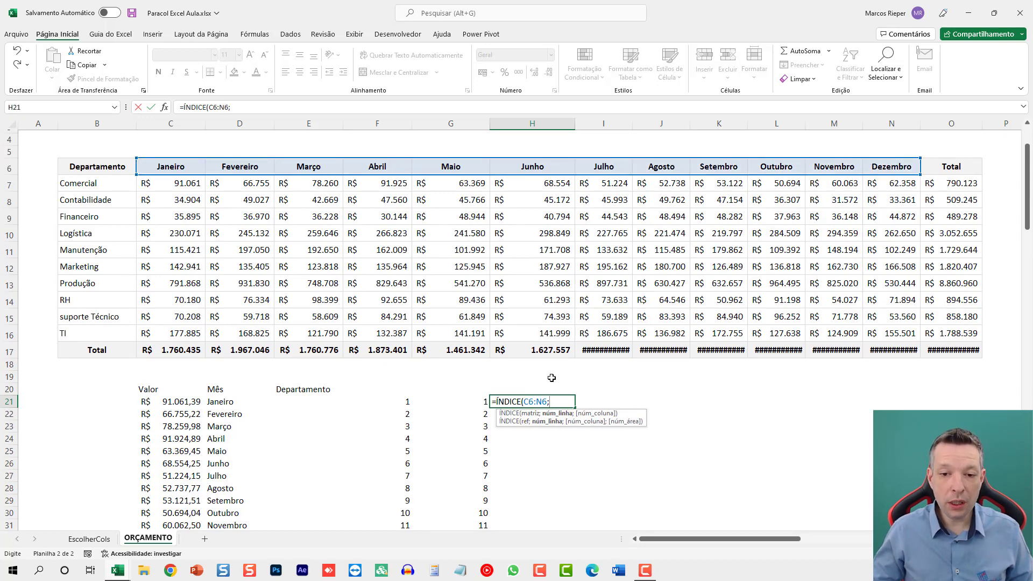
type(";")
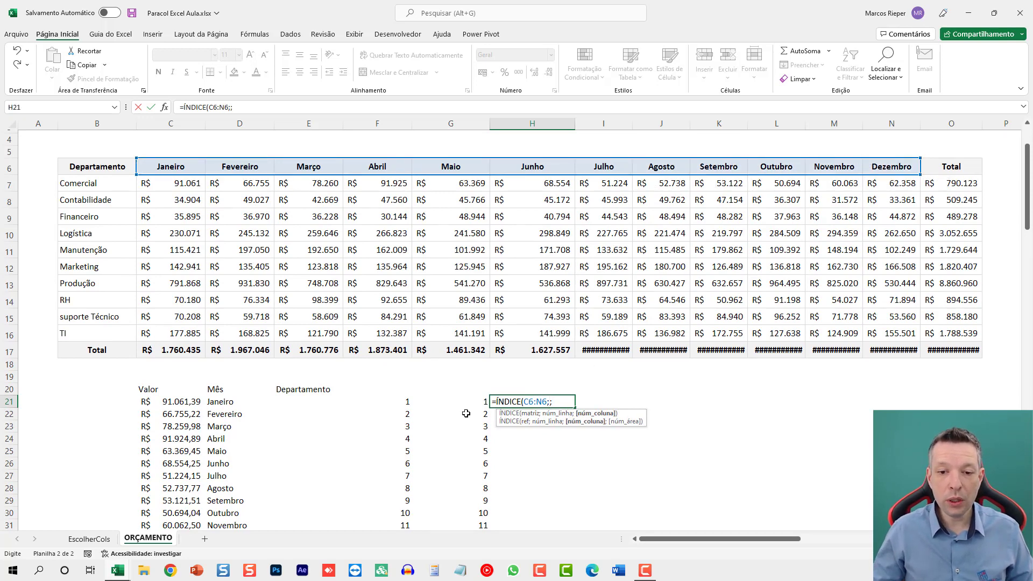
left_click(463, 404)
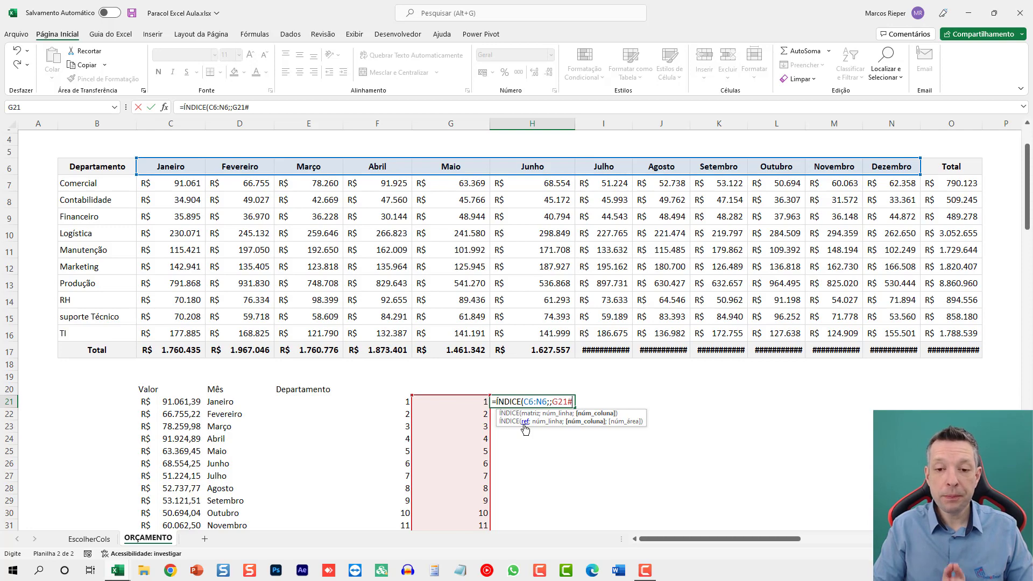
type(")")
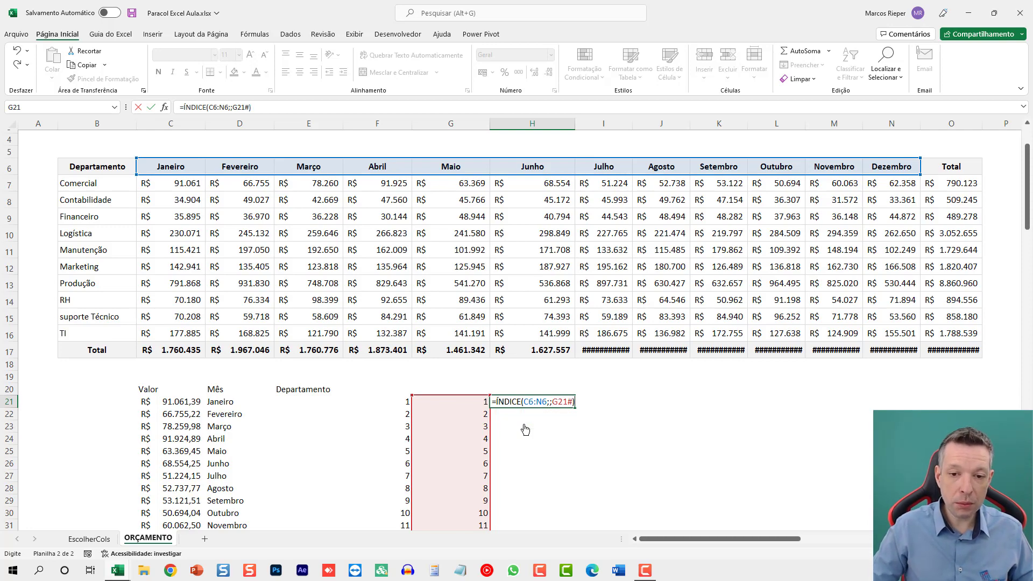
key("ctrl+Return")
scroll(525, 430, "down", 2)
scroll(522, 449, "down", 2)
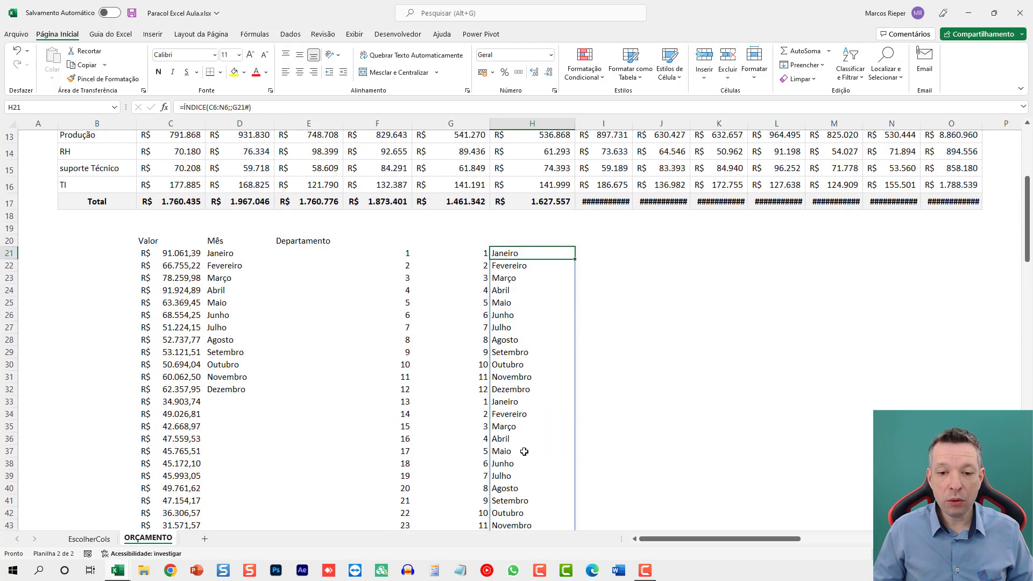
scroll(523, 452, "down", 1)
scroll(521, 464, "down", 5)
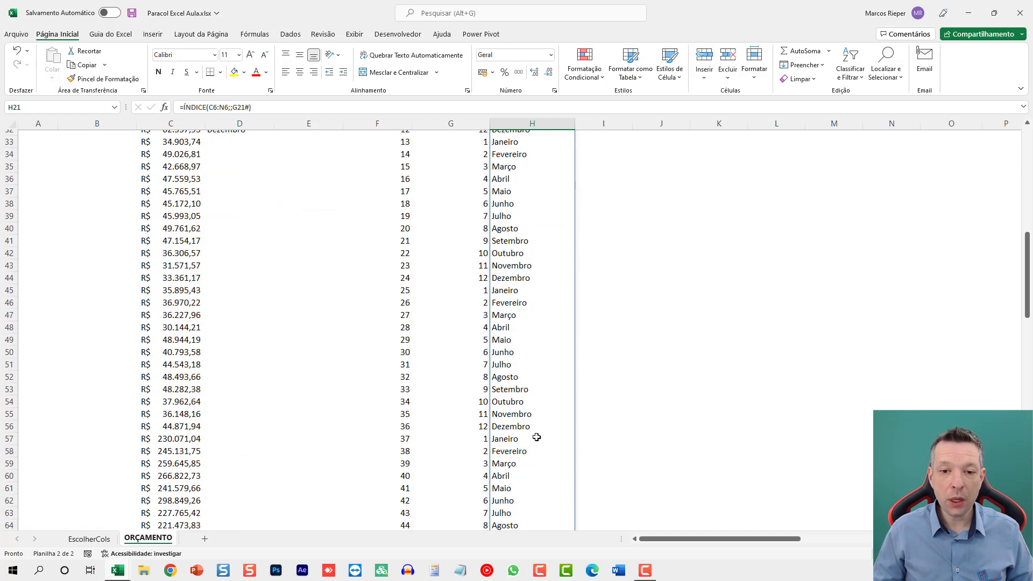
scroll(540, 446, "up", 7)
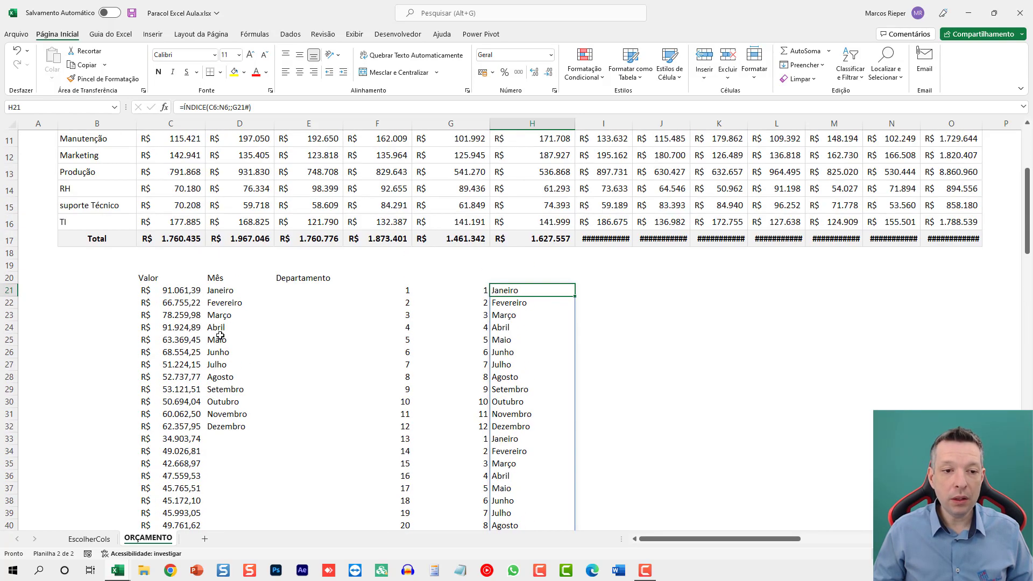
scroll(273, 326, "up", 1)
scroll(264, 310, "up", 2)
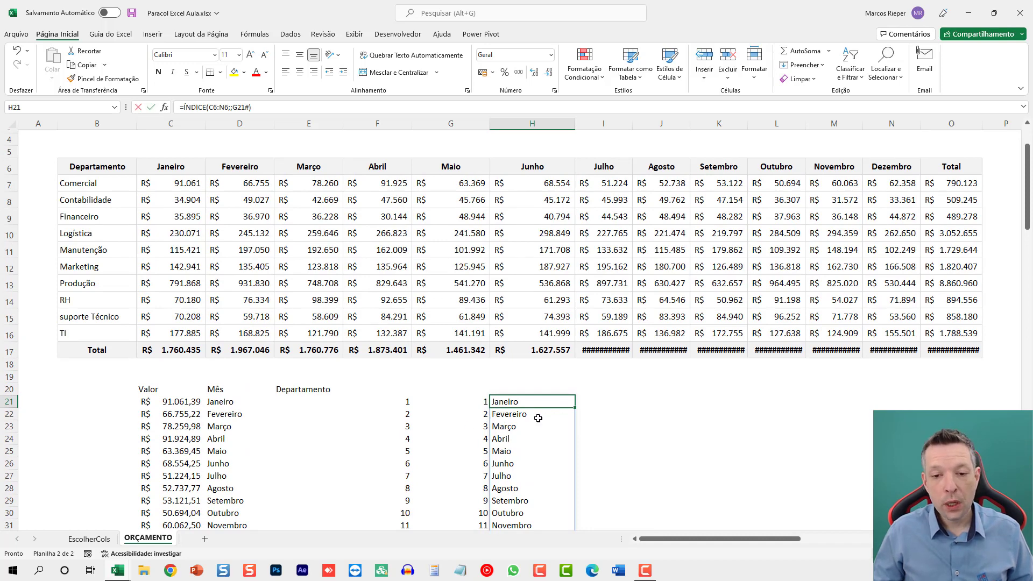
Copy the SEQUÊNCIA(CONT.VALORES(C21#)) expression out of F21's formula
key("F2")
key("Escape")
left_click(464, 402)
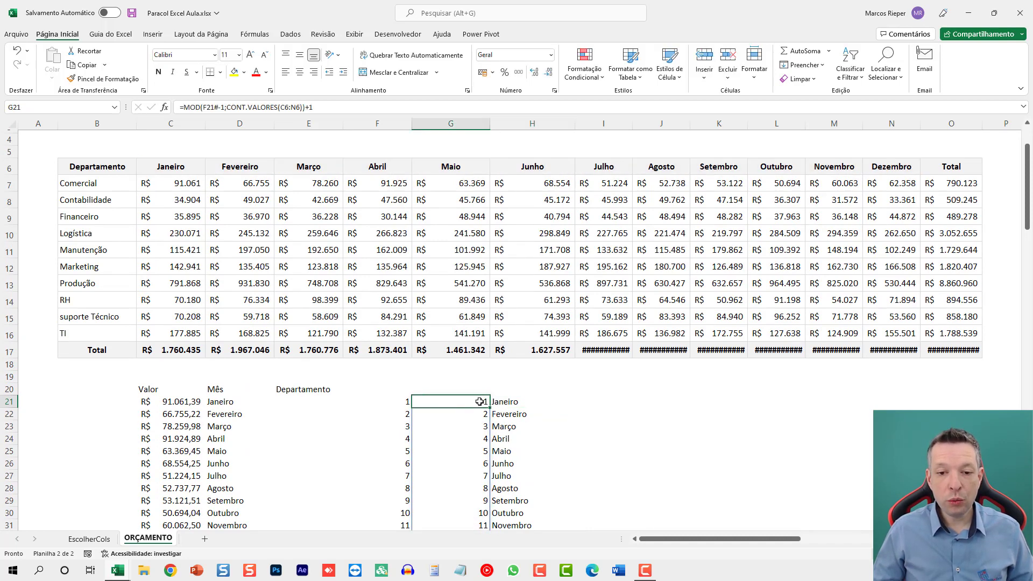
key("F2")
key("Escape")
double_click(405, 402)
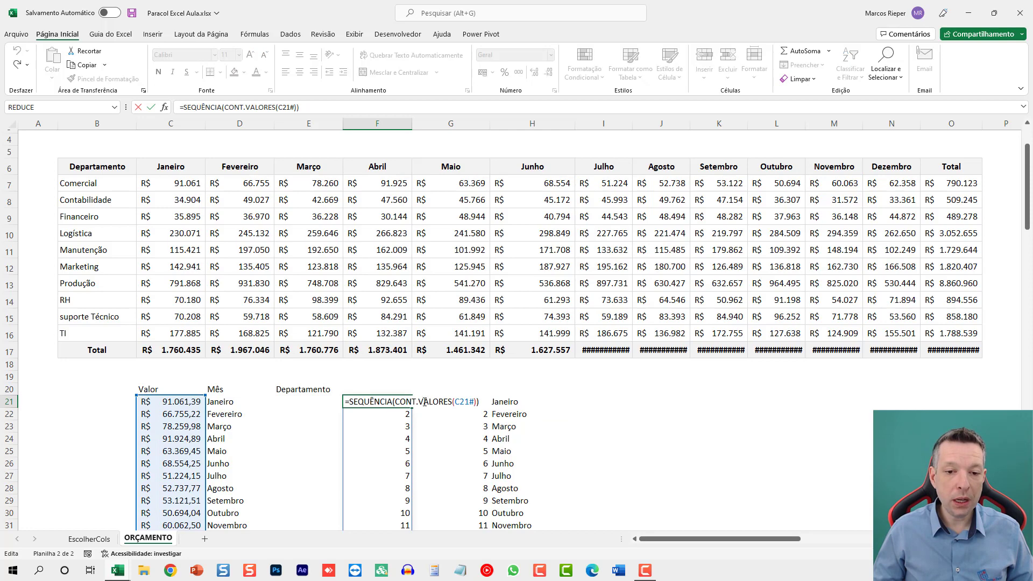
key("Tab")
double_click(424, 402)
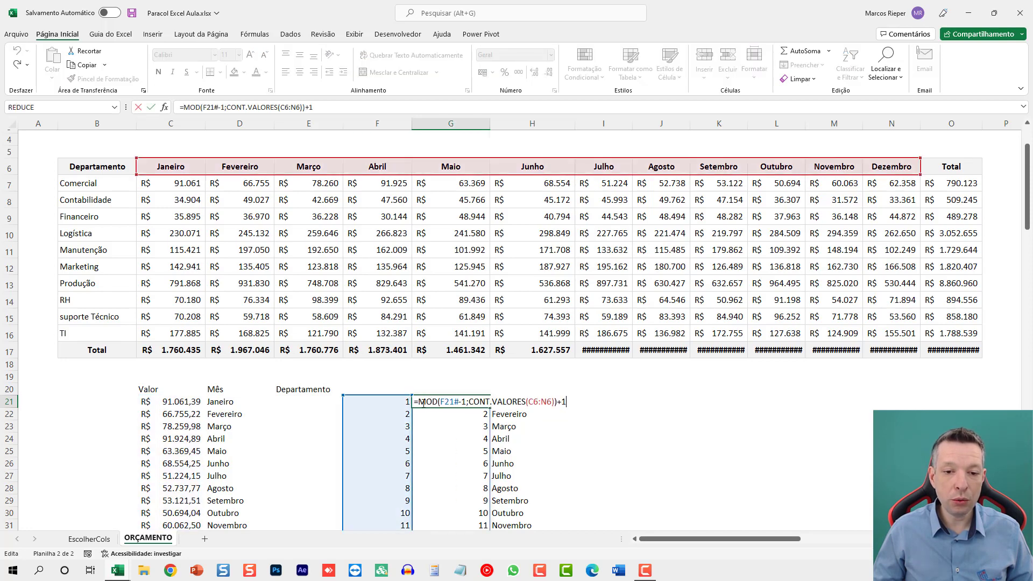
key("Escape")
double_click(393, 403)
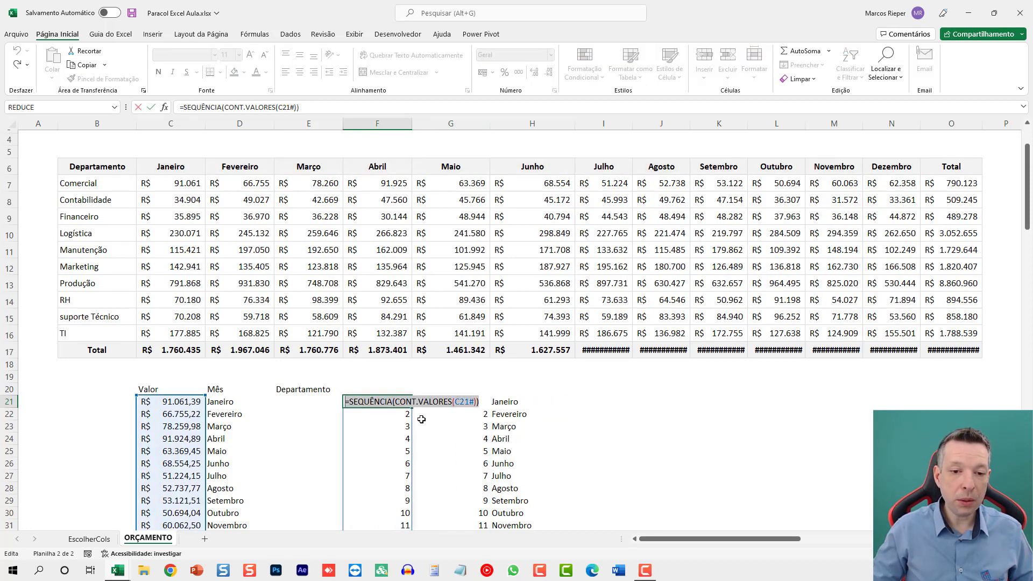
key("Escape")
Replace F21# in G21's MOD formula with the copied SEQUÊNCIA(CONT.VALORES(C21#)) expression
double_click(472, 408)
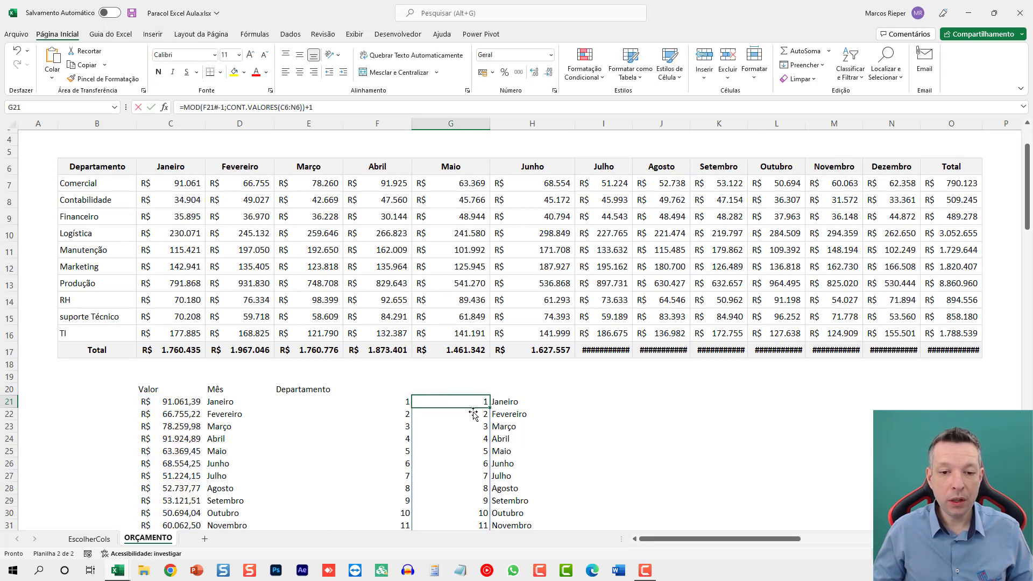
double_click(451, 402)
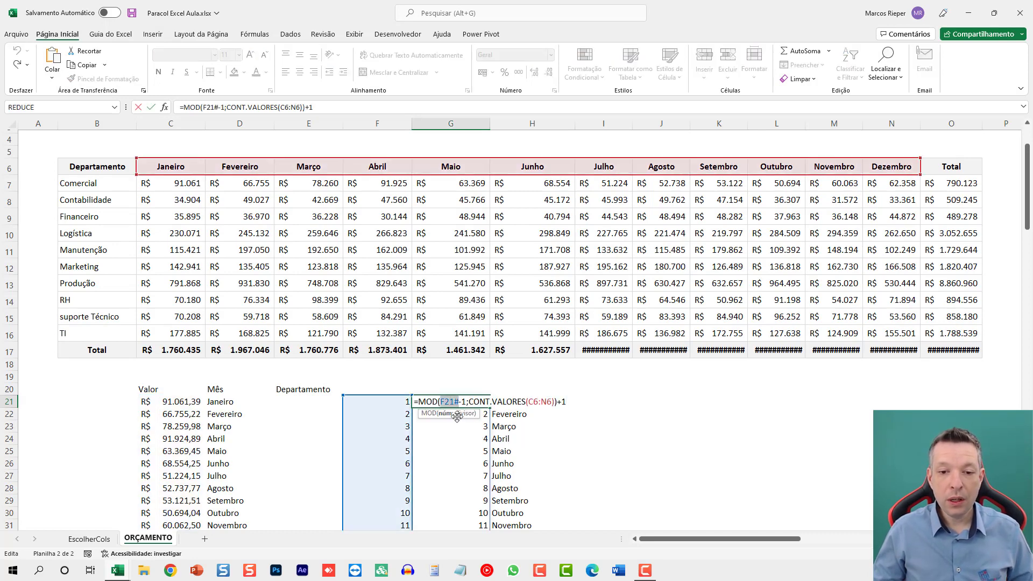
type("SEQUÊNCIA(CONT.VALORES(C21#))")
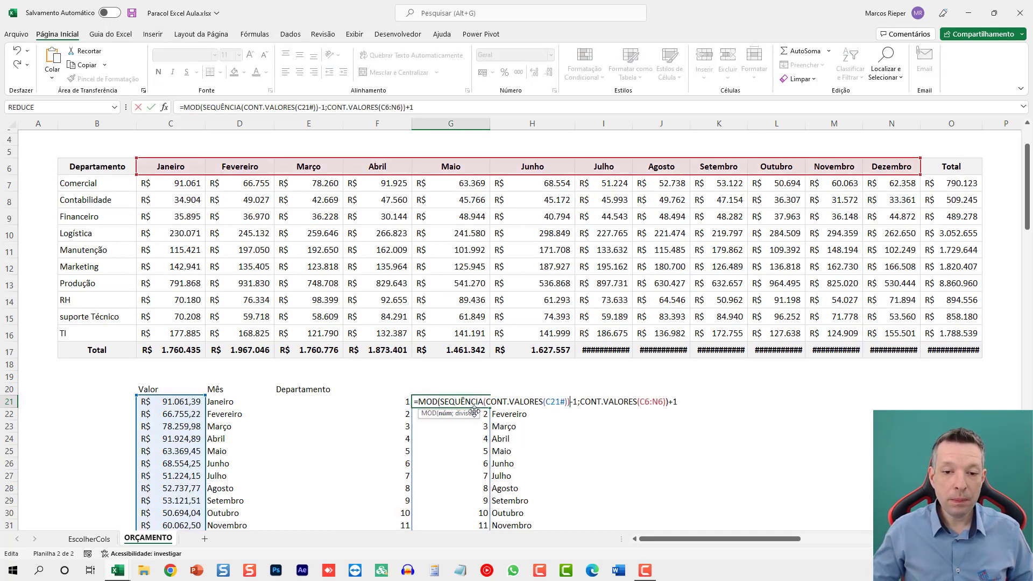
key("Return")
double_click(467, 408)
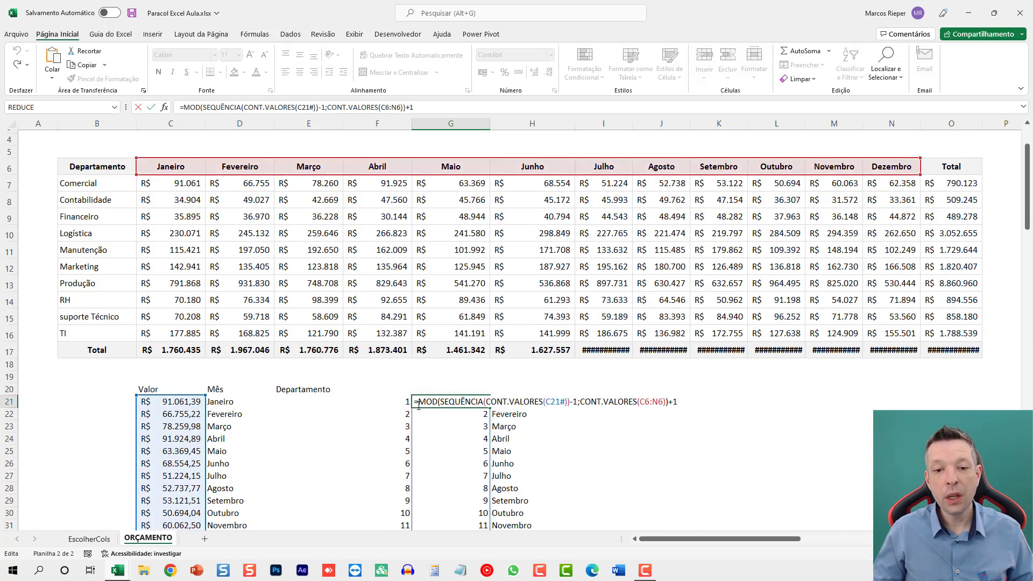
key("ctrl+Return")
Substitute the full MOD expression for G21# in H21's ÍNDICE formula, then clear helper columns F and G
left_click_drag(419, 402, 472, 426)
key("ctrl+c")
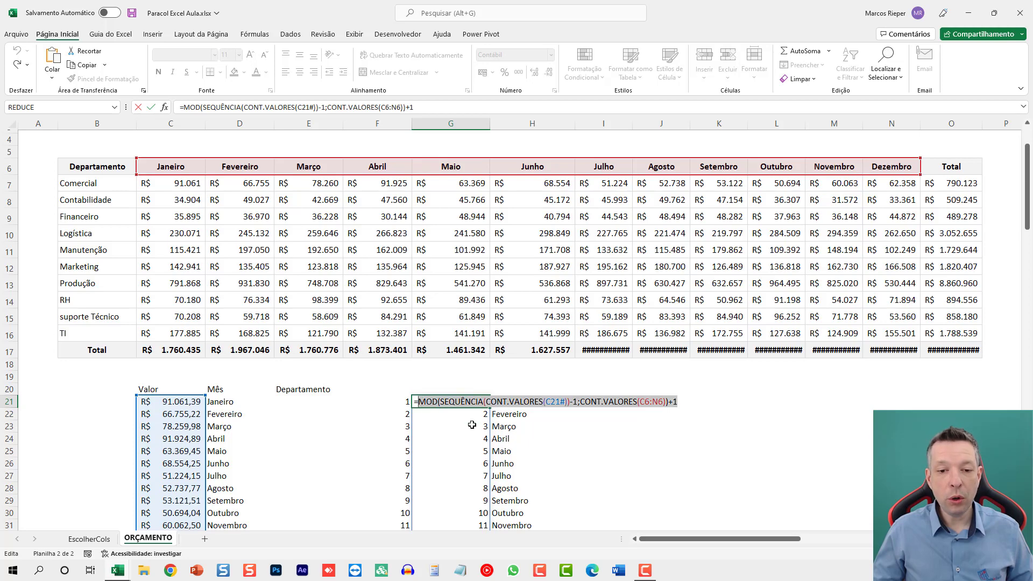
key("Escape")
double_click(533, 402)
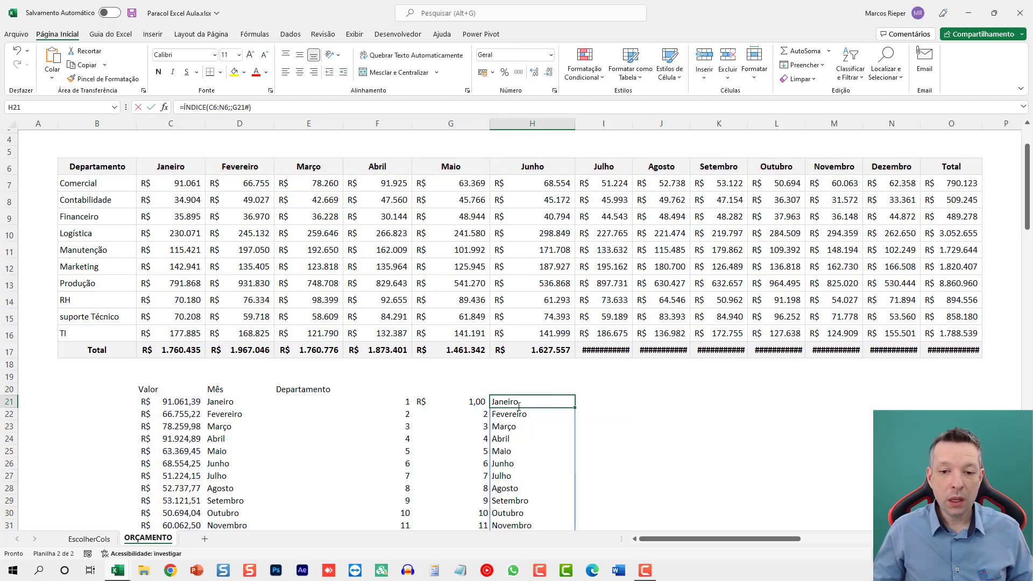
double_click(560, 402)
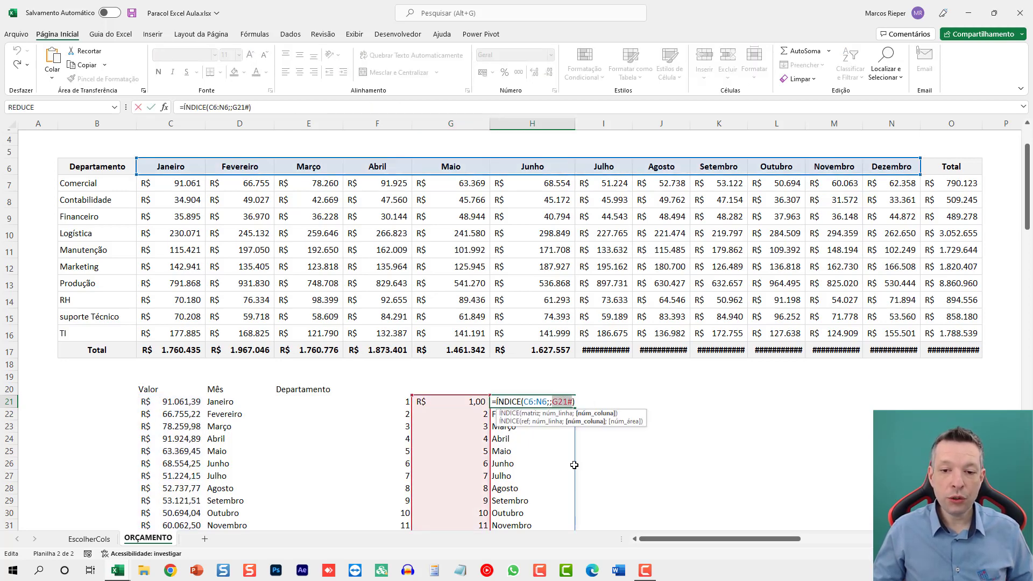
key("ctrl+v")
key("Return")
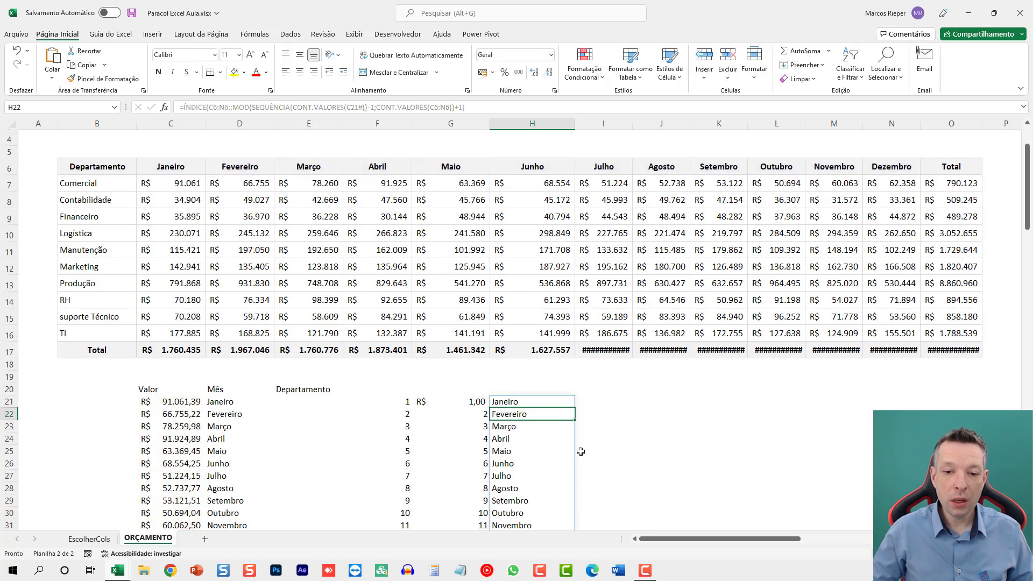
key("ctrl+z")
key("ctrl+z")
key("ctrl+z")
key("ctrl+z")
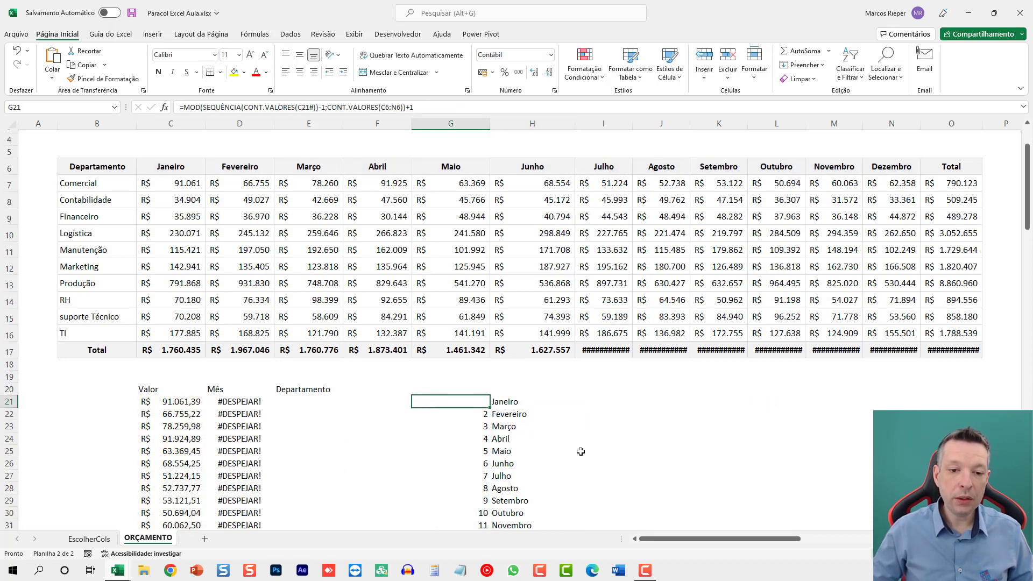
key("ctrl+z")
Clear the #DESPEJAR! formulas from the Mês column and cut H21's month formula text
key("ctrl+z")
key("ctrl+z")
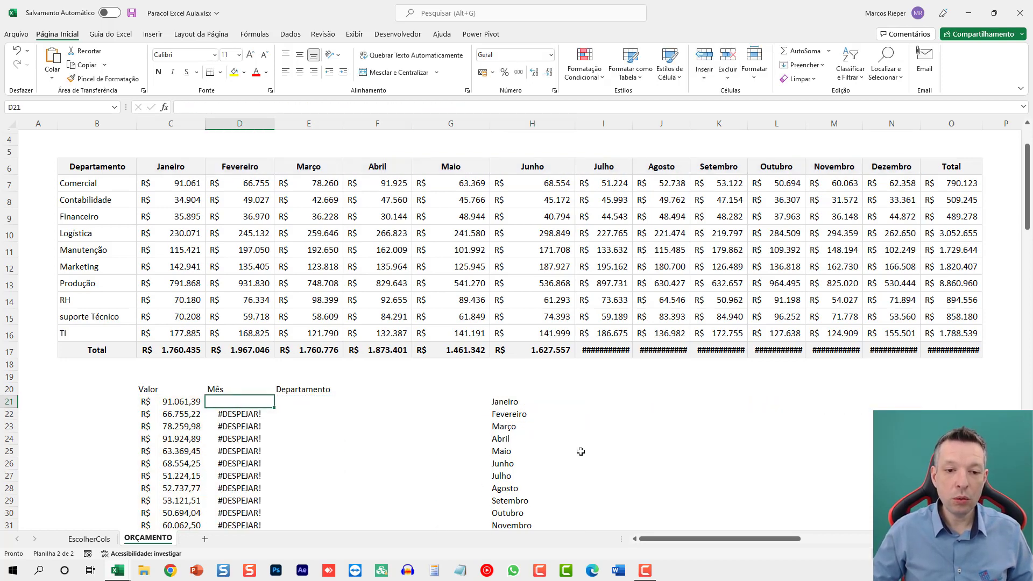
key("ctrl+z")
key("ctrl+z")
key("ctrl+z")
key("ctrl+z")
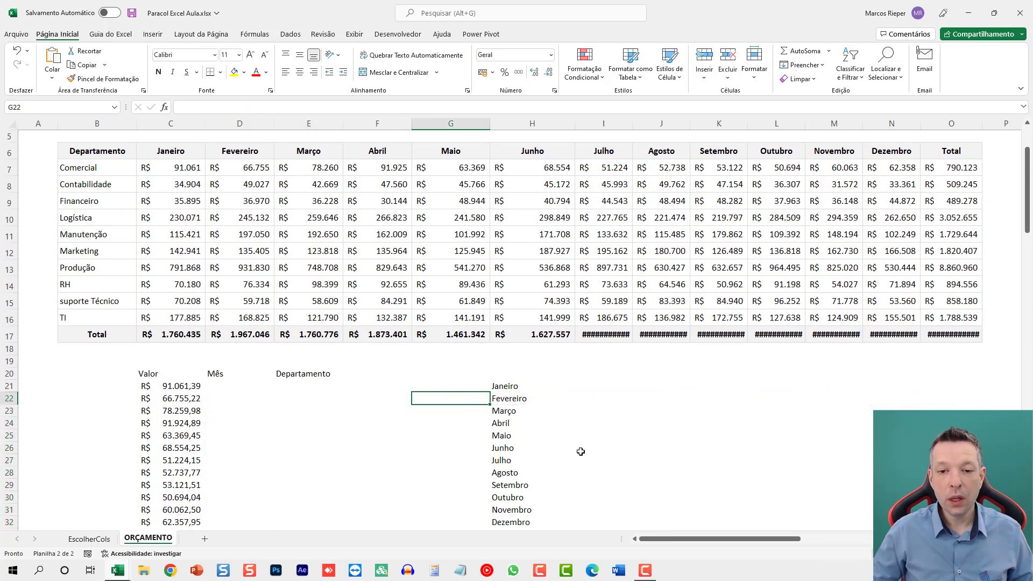
key("ctrl+z")
key("F2")
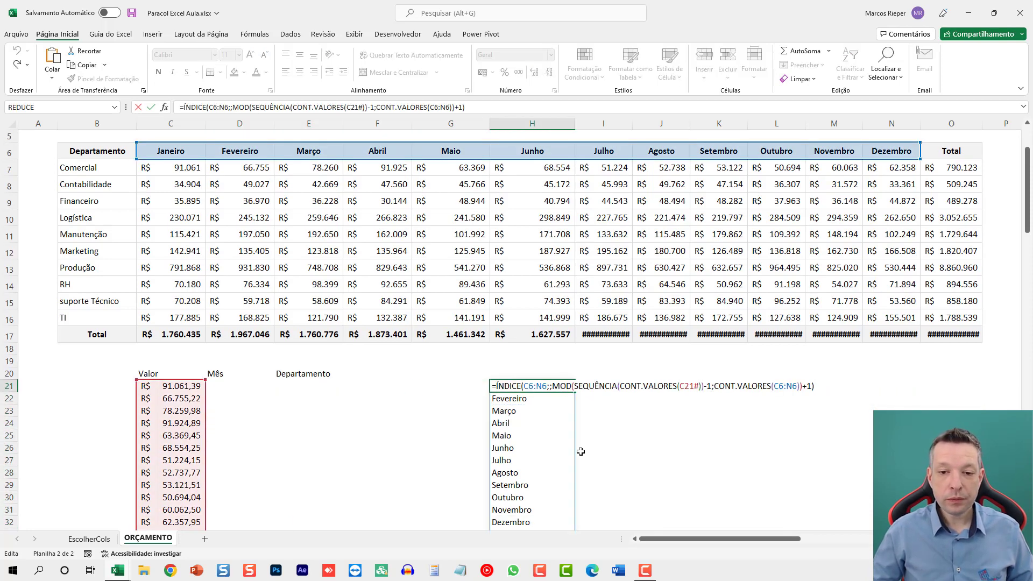
key("shift+Home")
key("ctrl+x")
Place the month formula in D21 and delete the old month list in H21
key("shift+Tab")
key("Left")
key("Left")
key("Left")
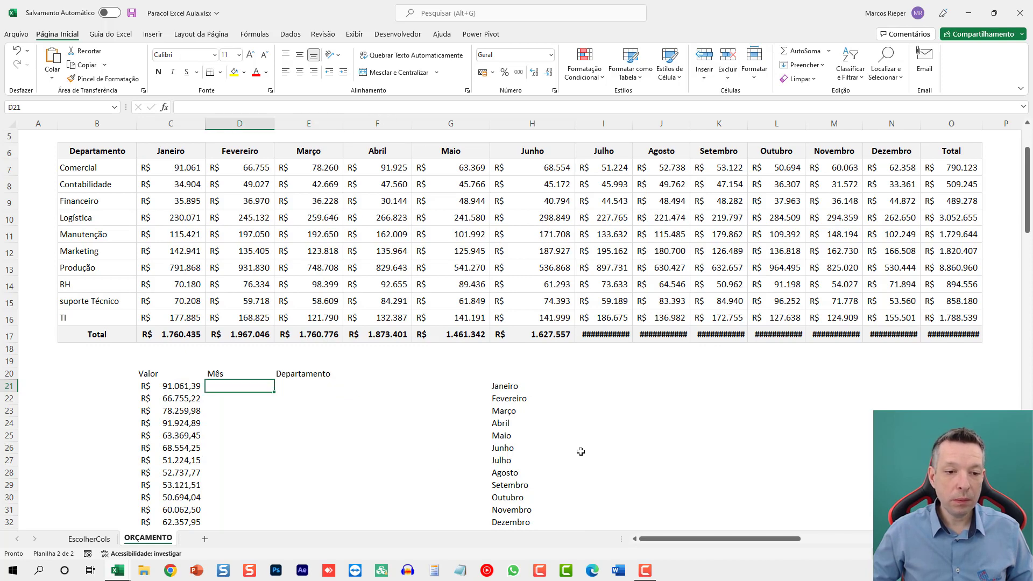
key("F2")
key("ctrl+v")
key("ctrl+Return")
key("Right")
key("Right")
key("Right")
key("Right")
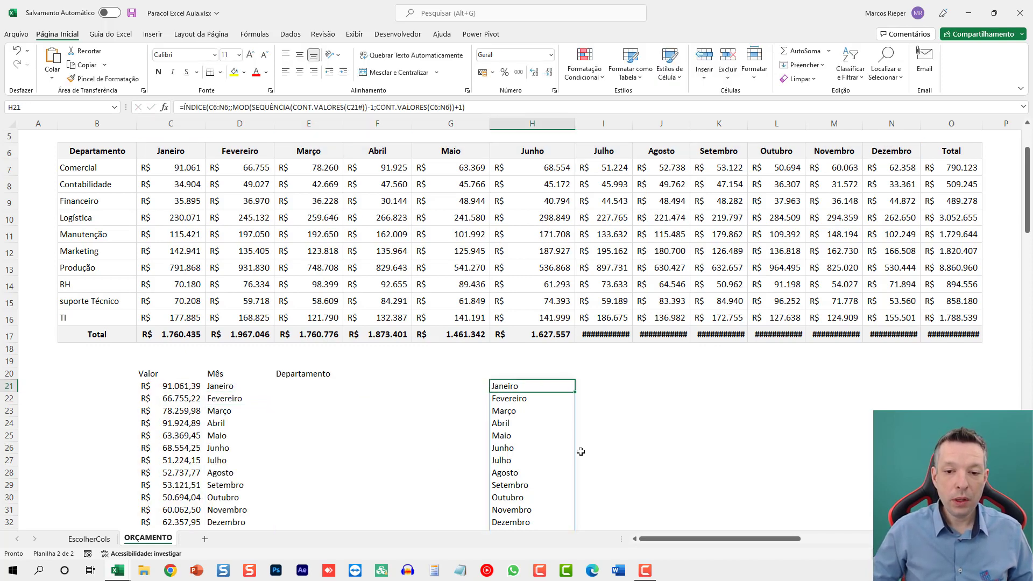
key("Delete")
Check the Mês column repeats Janeiro–Dezembro beside every Valor, then select D21
scroll(441, 457, "down", 2)
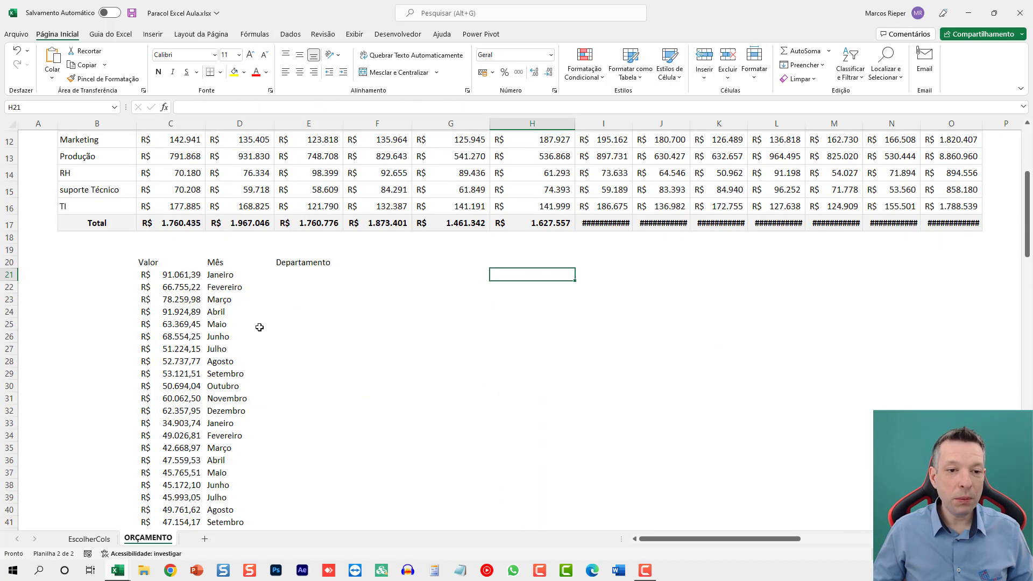
scroll(253, 320, "down", 1)
scroll(246, 315, "down", 4)
scroll(245, 318, "up", 4)
scroll(245, 318, "up", 2)
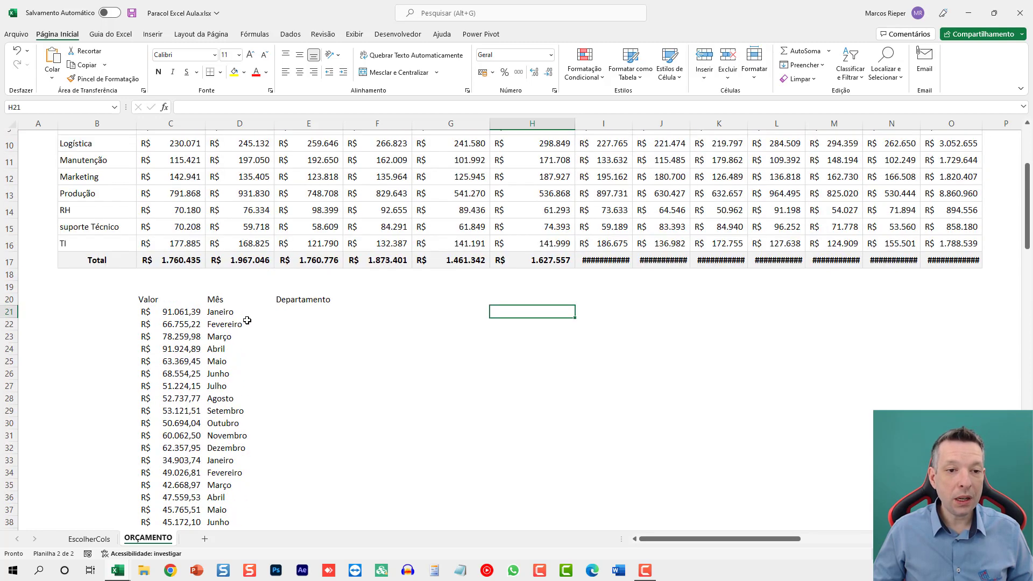
scroll(246, 327, "up", 1)
left_click(232, 348)
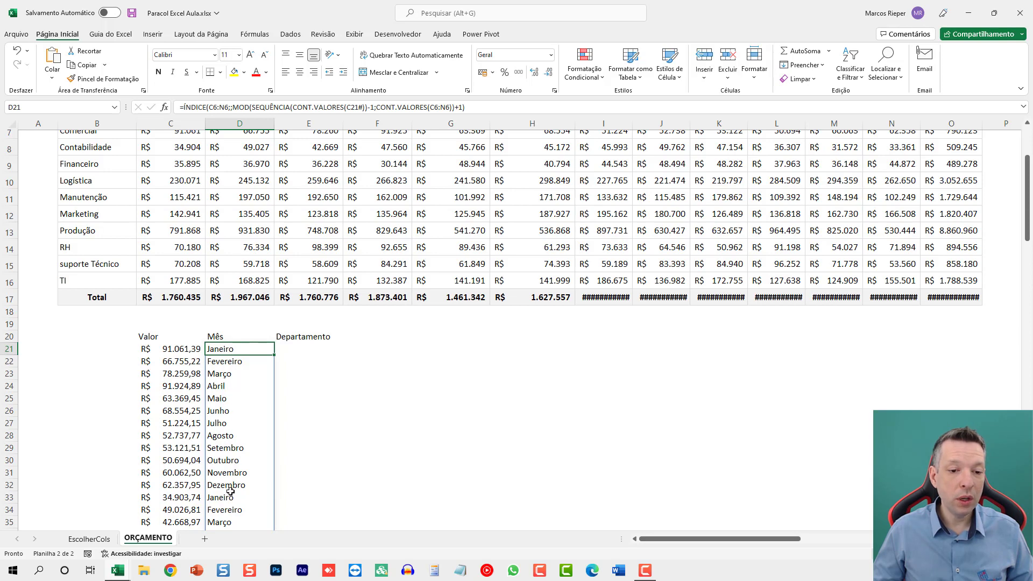
Inspect D21's nested ÍNDICE/MOD/SEQUÊNCIA formula, focusing on the MOD column argument
scroll(247, 463, "up", 2)
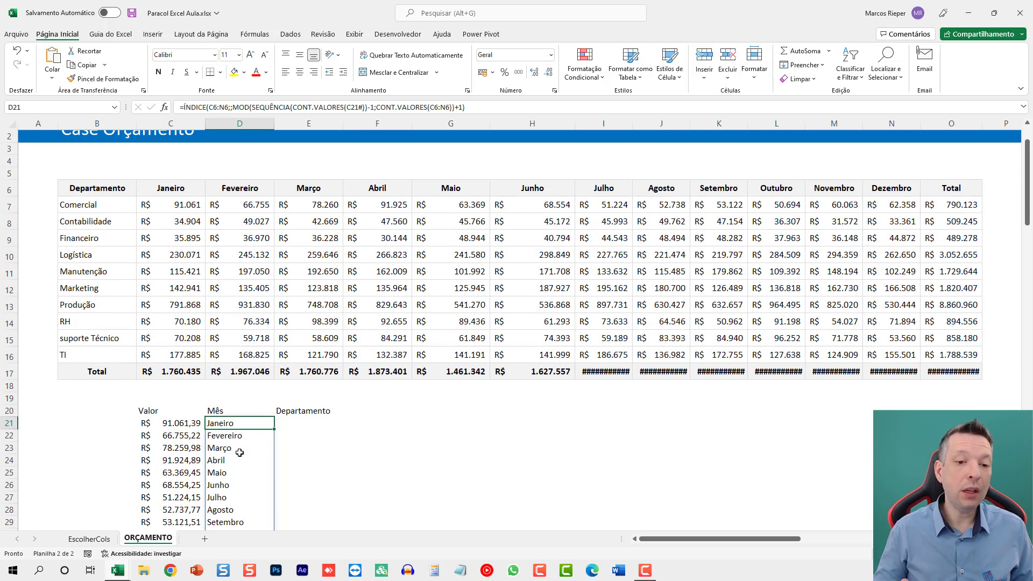
scroll(245, 452, "down", 2)
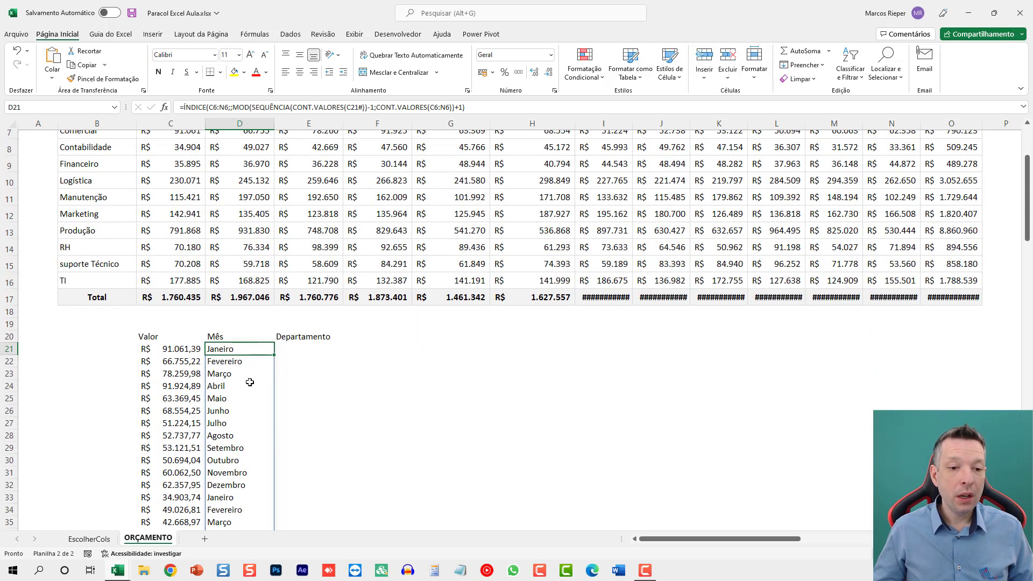
double_click(229, 349)
key("Escape")
scroll(205, 216, "up", 2)
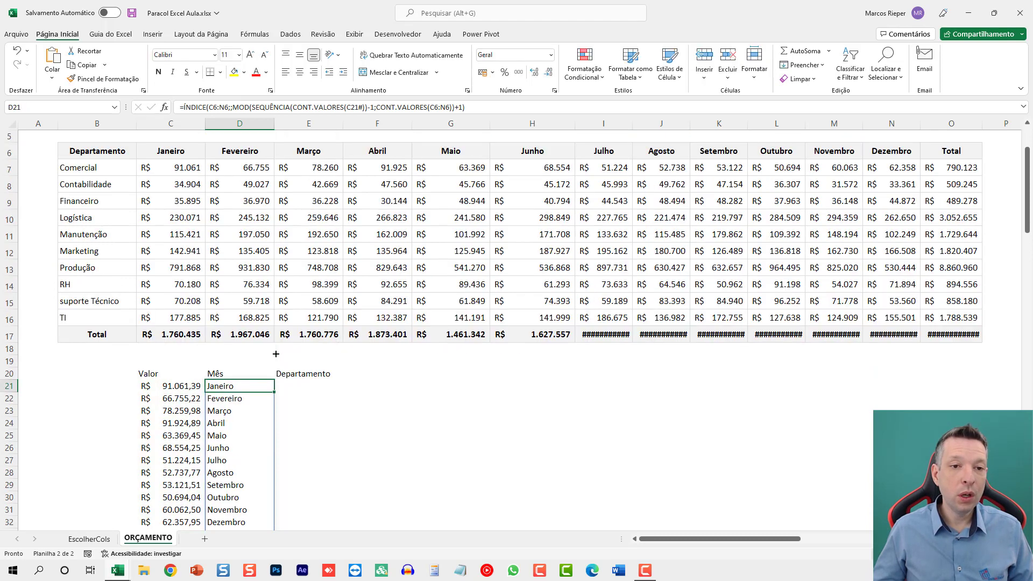
key("F2")
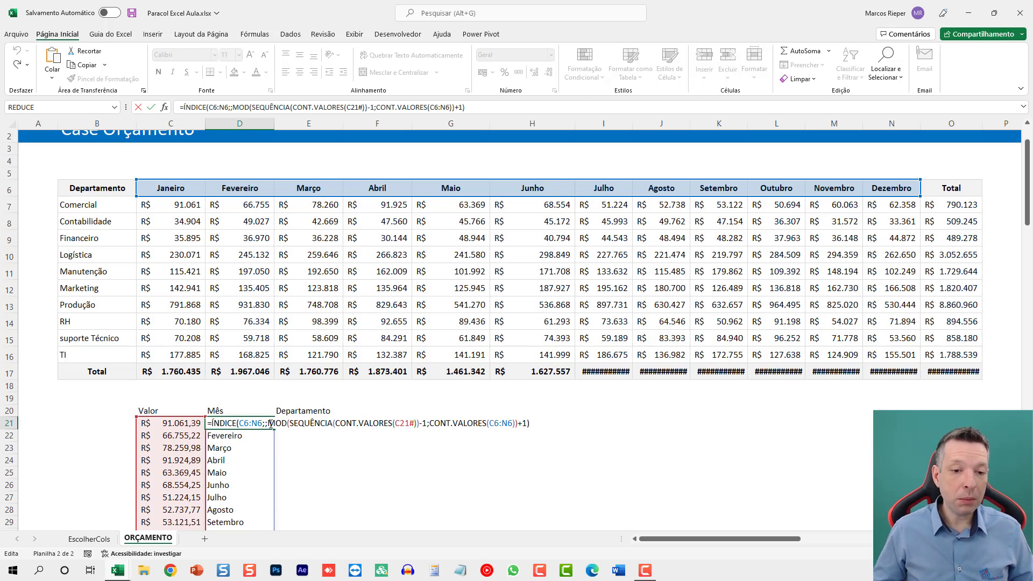
left_click(269, 424)
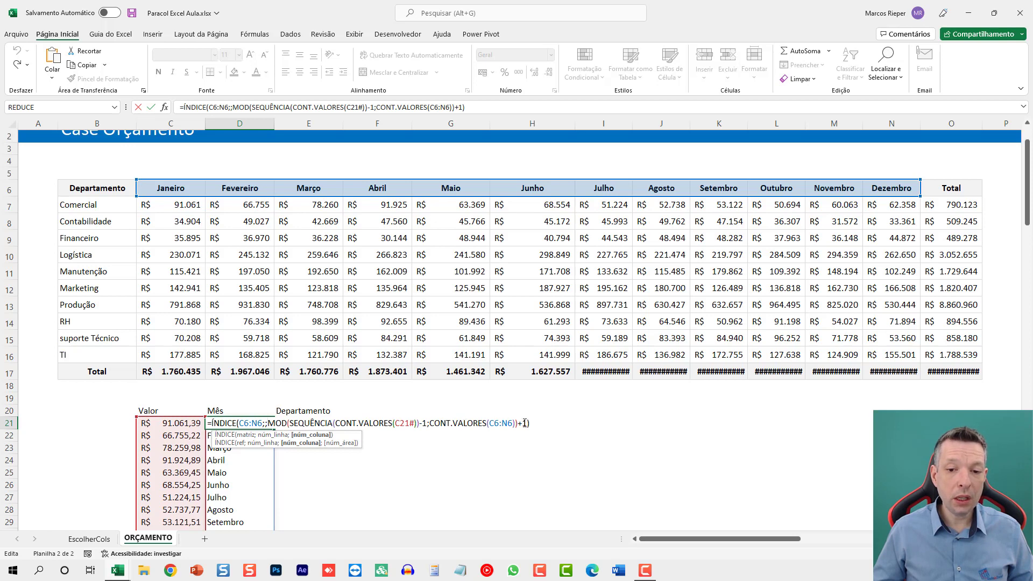
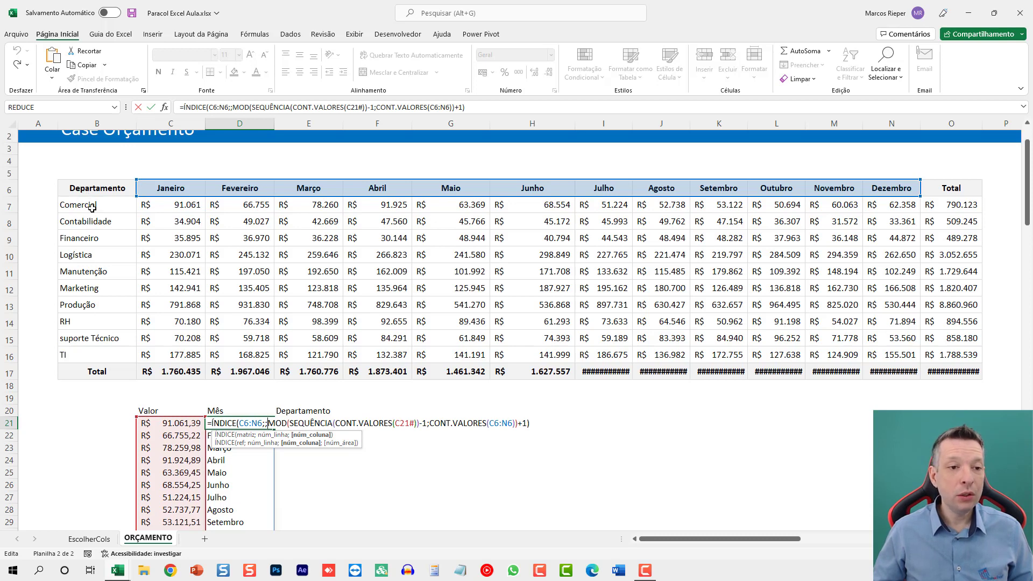
Copy D21's ÍNDICE/MOD month formula into E21, the first Departamento cell
key("Escape")
key("F2")
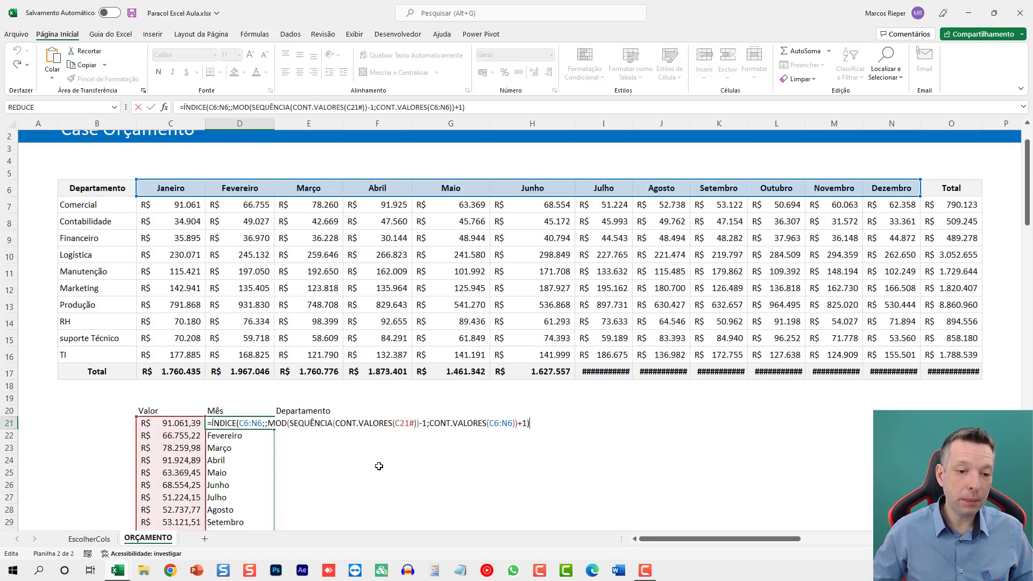
key("shift+Home")
key("ctrl+c")
key("Escape")
key("Right")
key("F2")
key("ctrl+v")
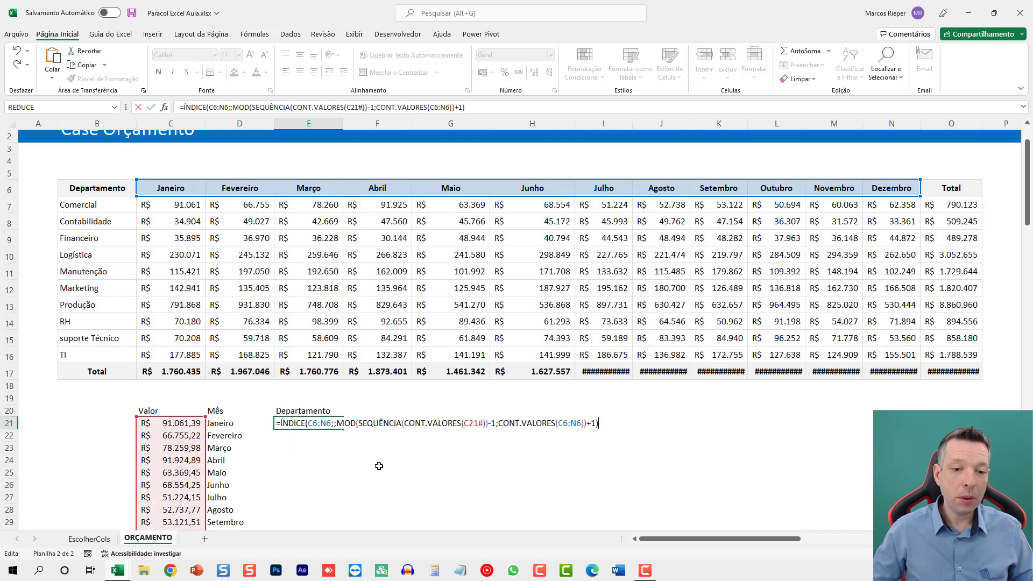
key("ctrl+Return")
Replace both C6:N6 references in E21's formula with the department range B7:B16
scroll(379, 466, "down", 1)
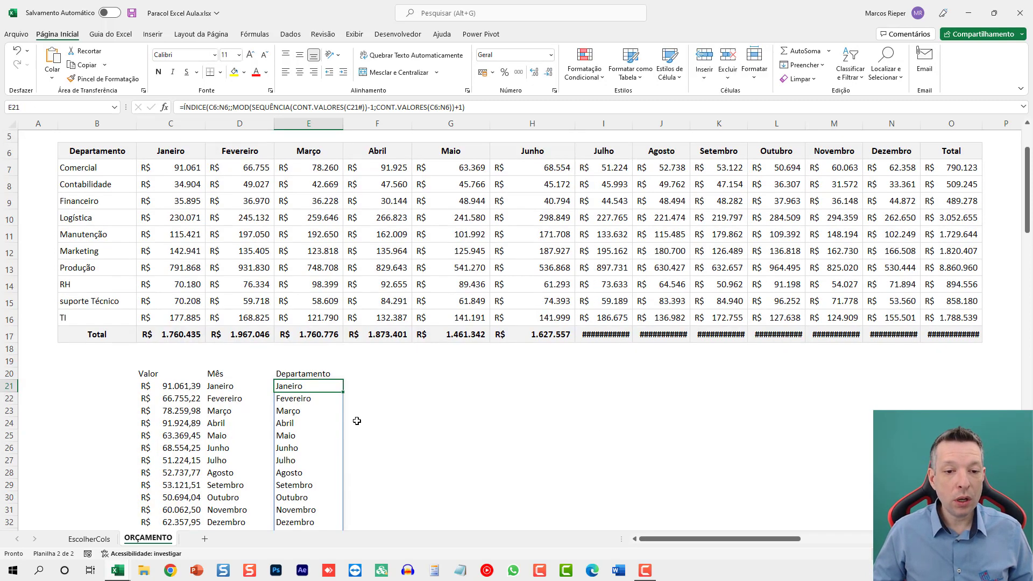
key("F2")
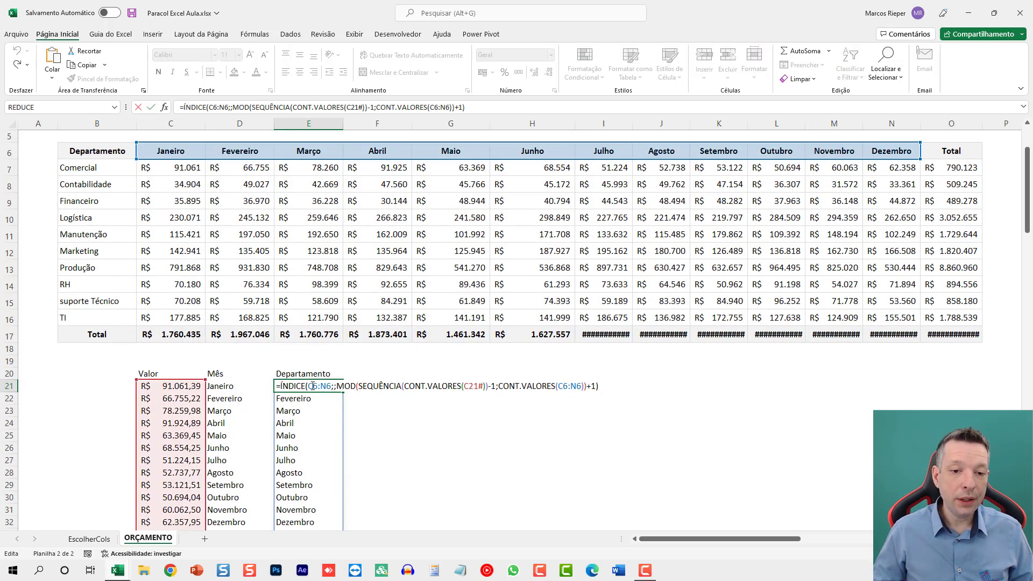
double_click(313, 386)
left_click_drag(100, 173, 97, 317)
double_click(576, 386)
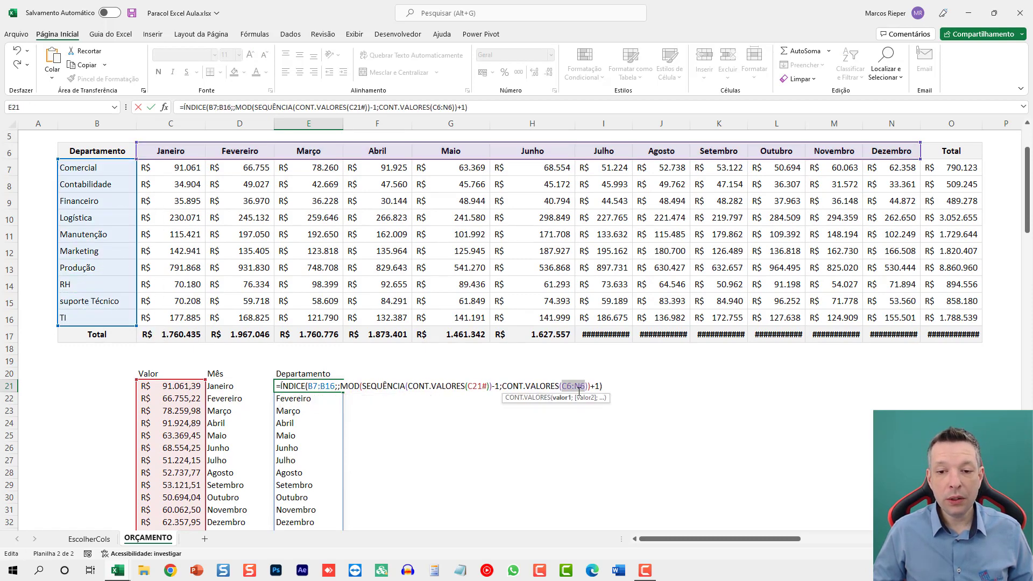
left_click_drag(102, 167, 92, 318)
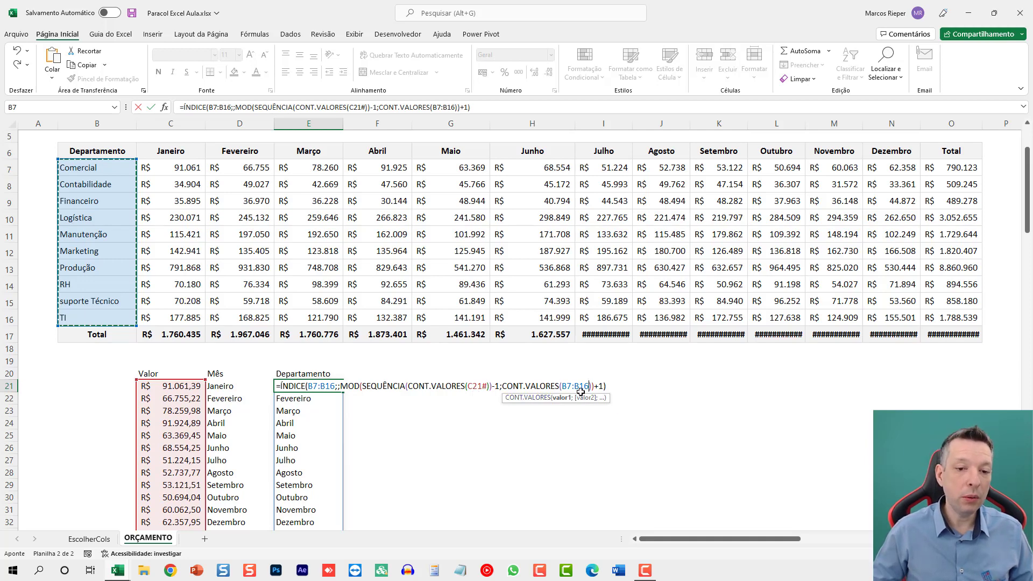
key("ctrl+Return")
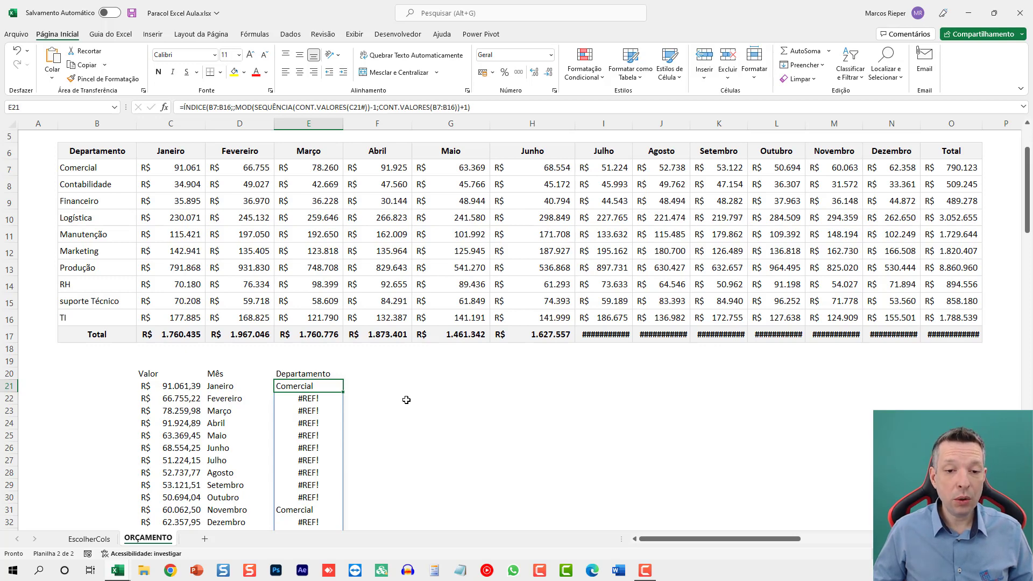
Delete the doubled semicolon after B7:B16 so the formula stops returning #REF!
key("F2")
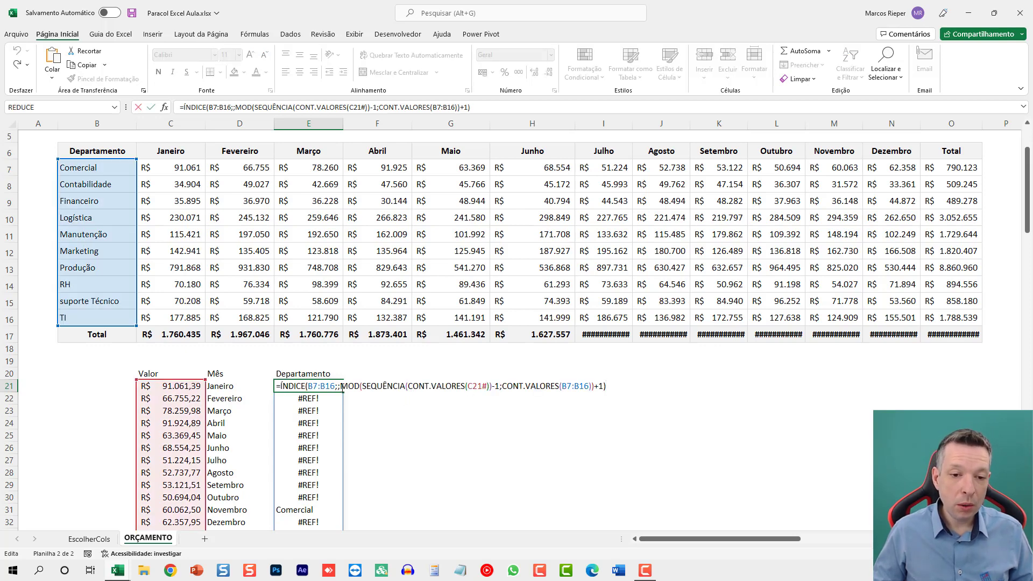
left_click(342, 387)
key("BackSpace")
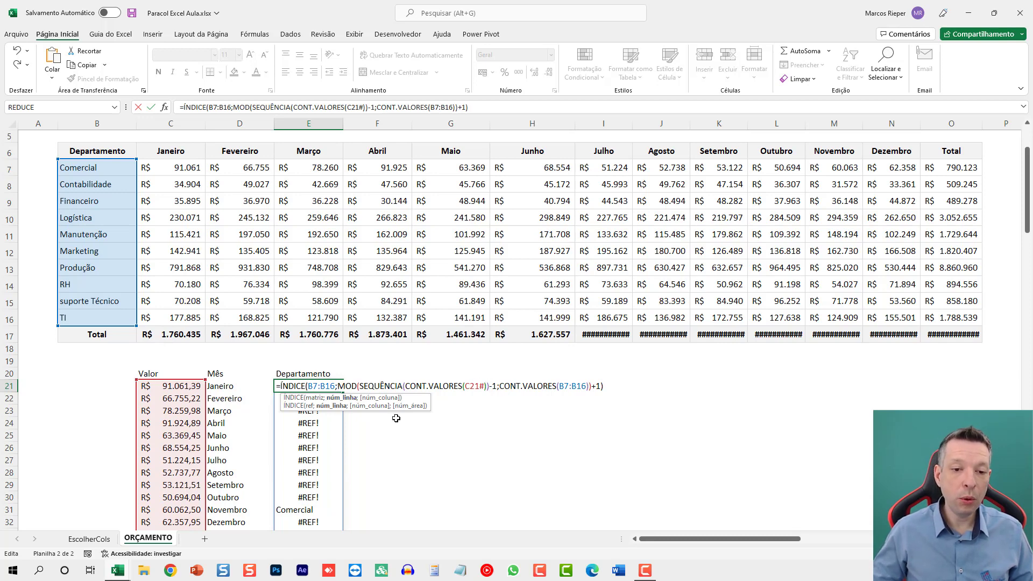
key("ctrl+Return")
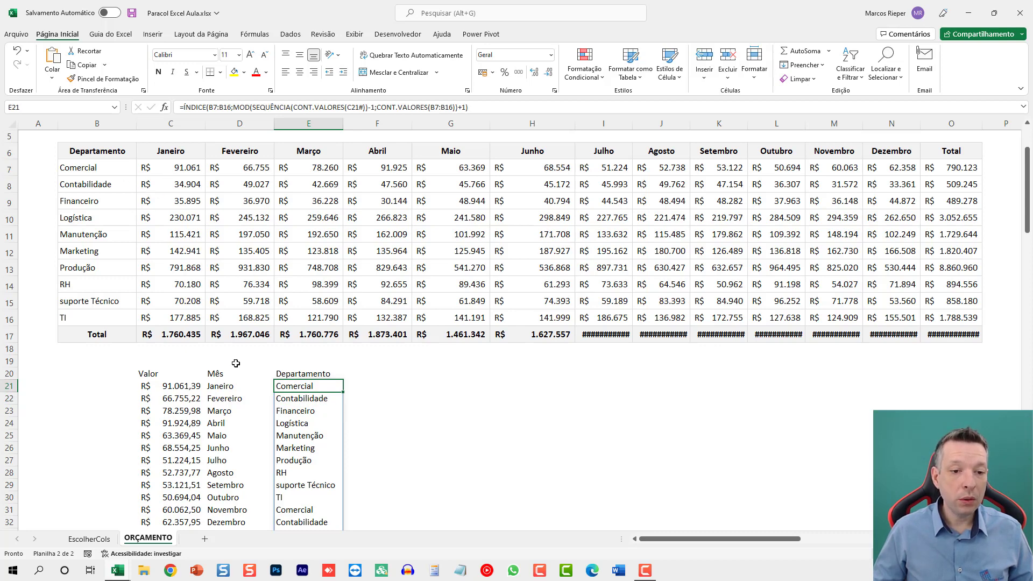
left_click(221, 168)
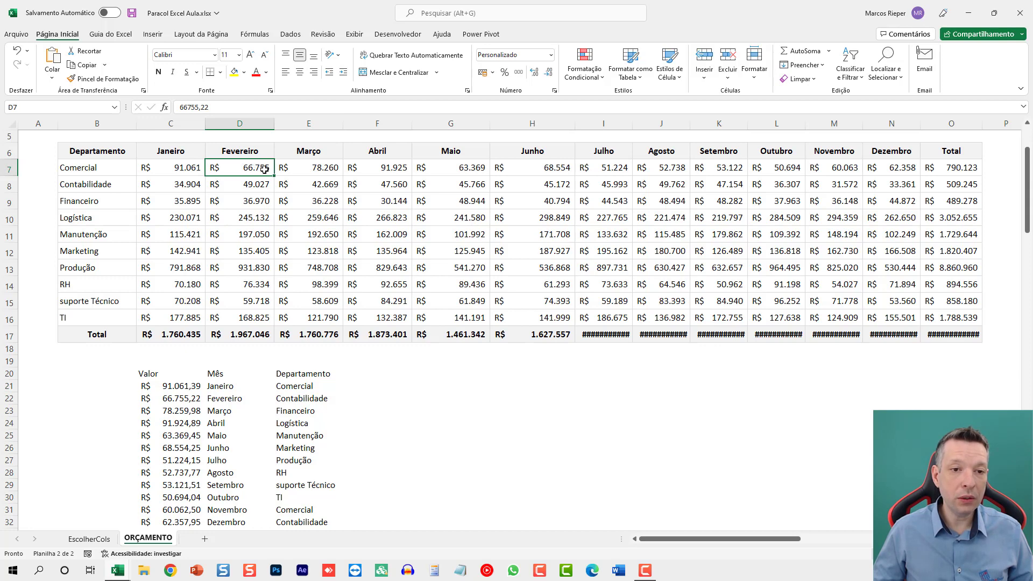
left_click(291, 400)
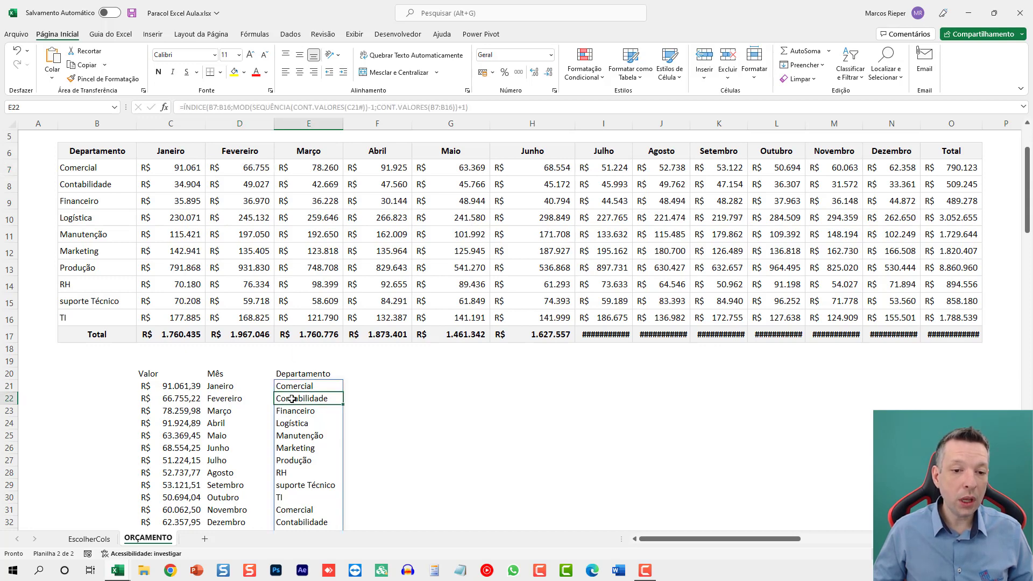
left_click(193, 399)
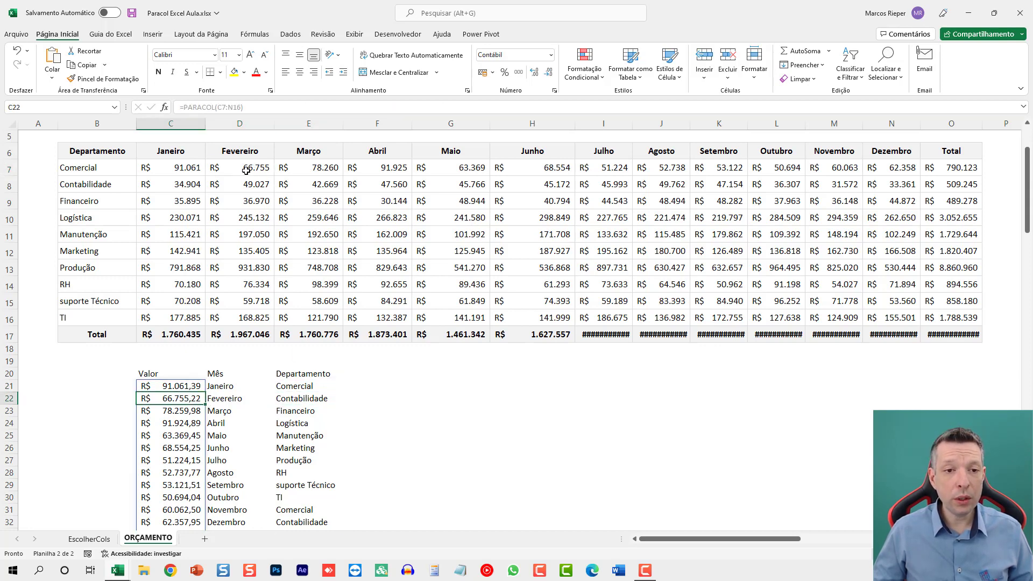
left_click(302, 390)
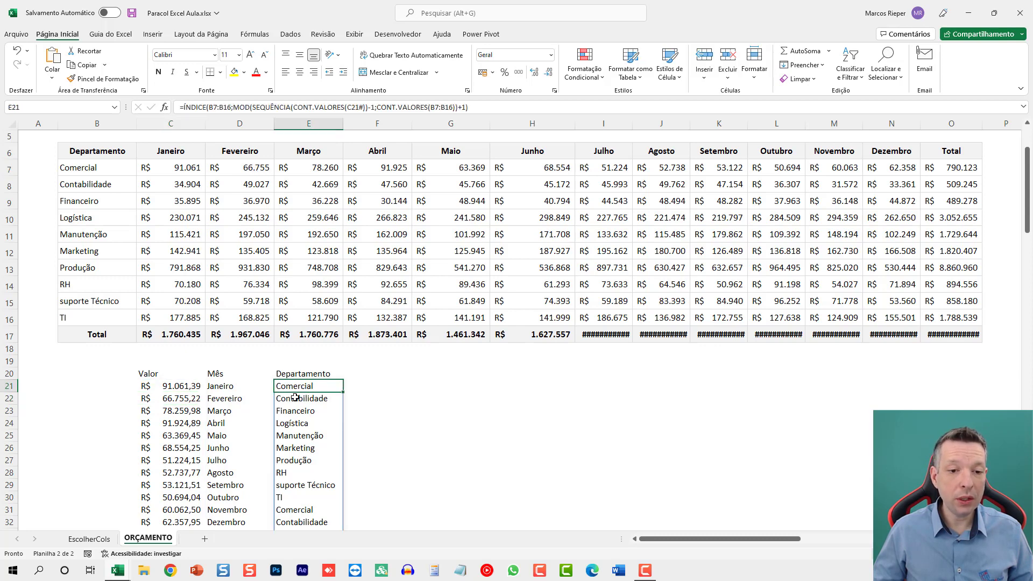
left_click(298, 398)
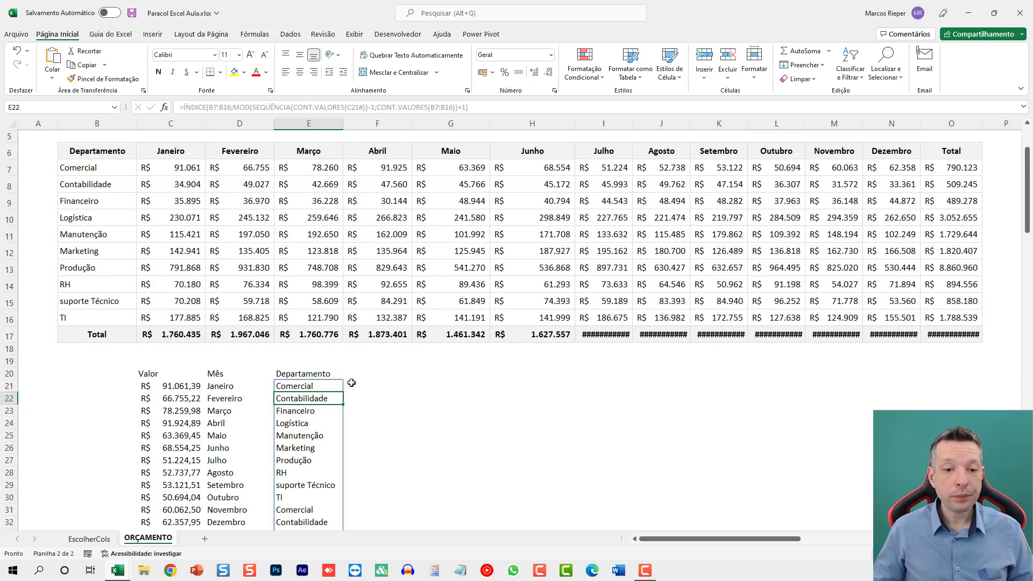
left_click(322, 384)
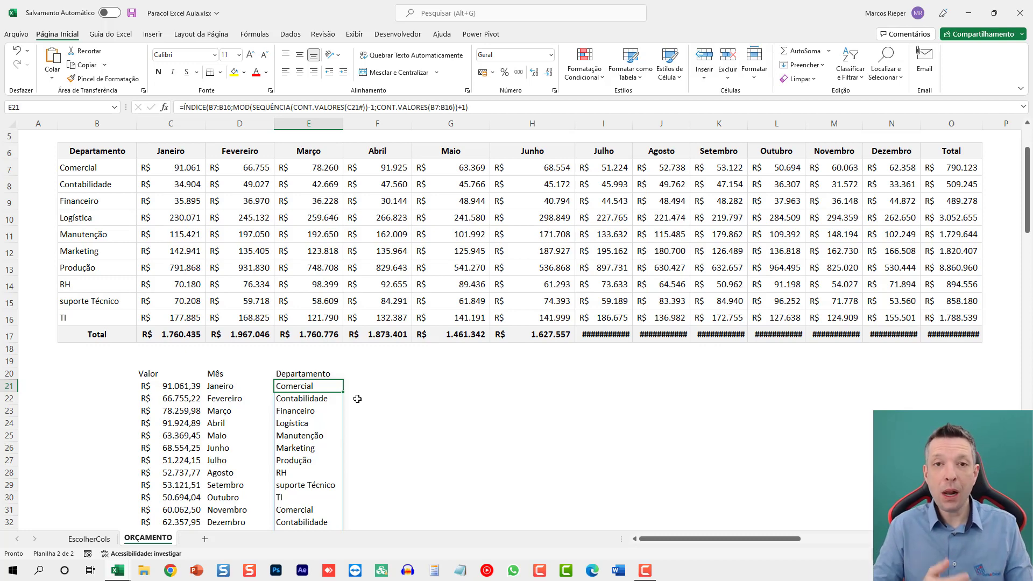
left_click(451, 385)
scroll(492, 379, "down", 1)
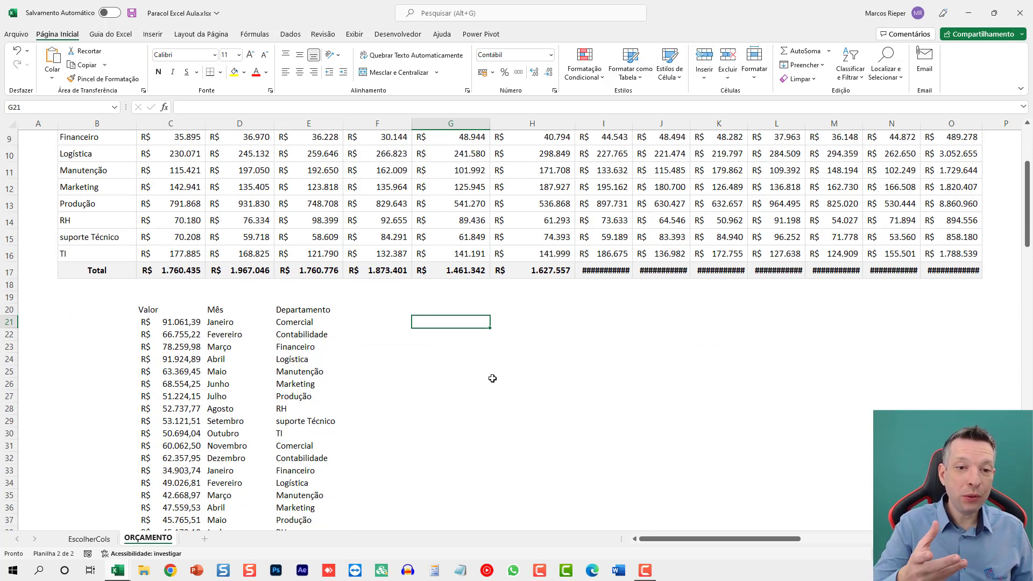
scroll(492, 378, "up", 2)
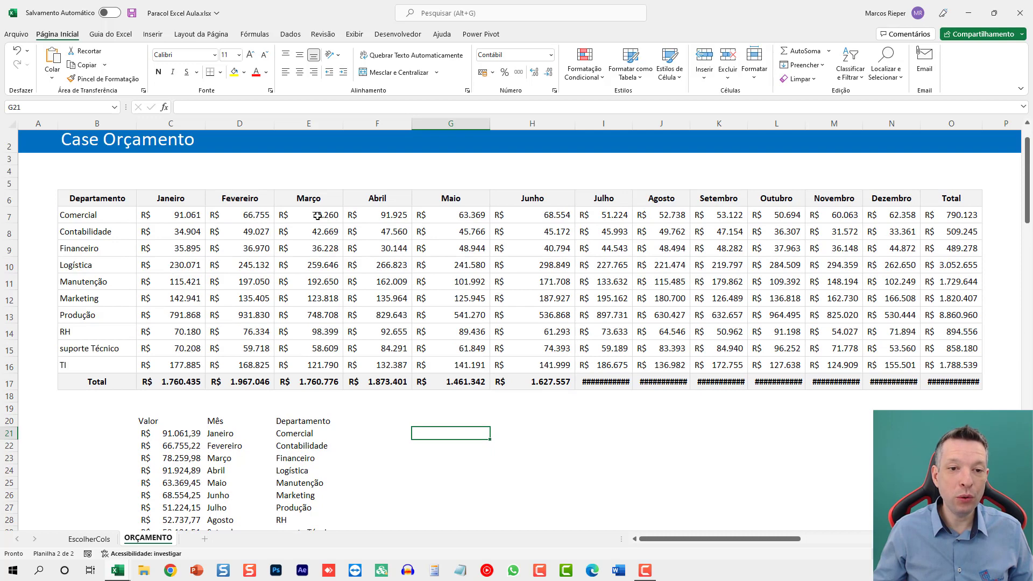
scroll(533, 409, "down", 2)
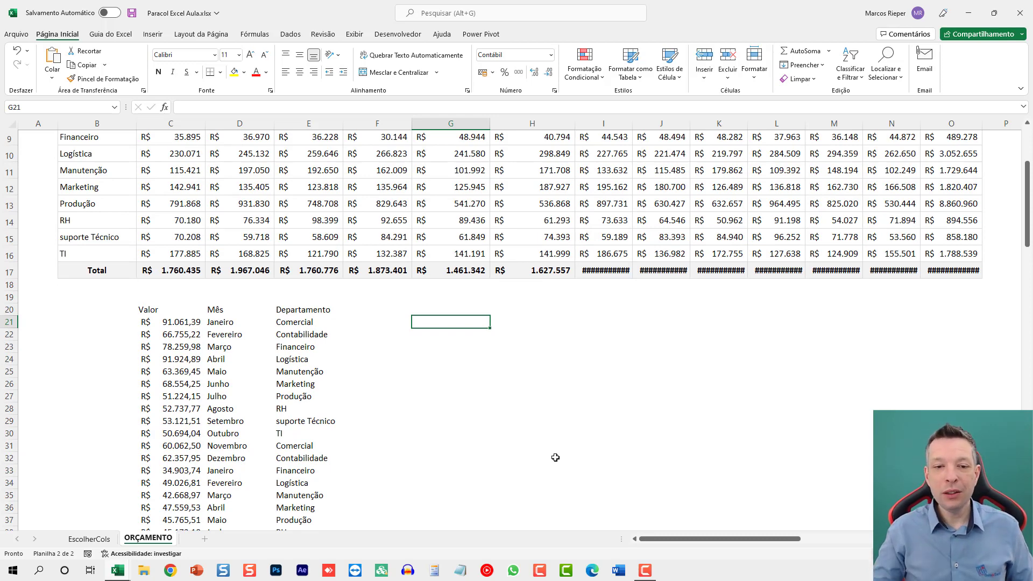
Enter =QUEBRARCOLS(E21#;CONT.VALORES(B7:B16)) in G21 to wrap departments into columns of ten
type("=QU")
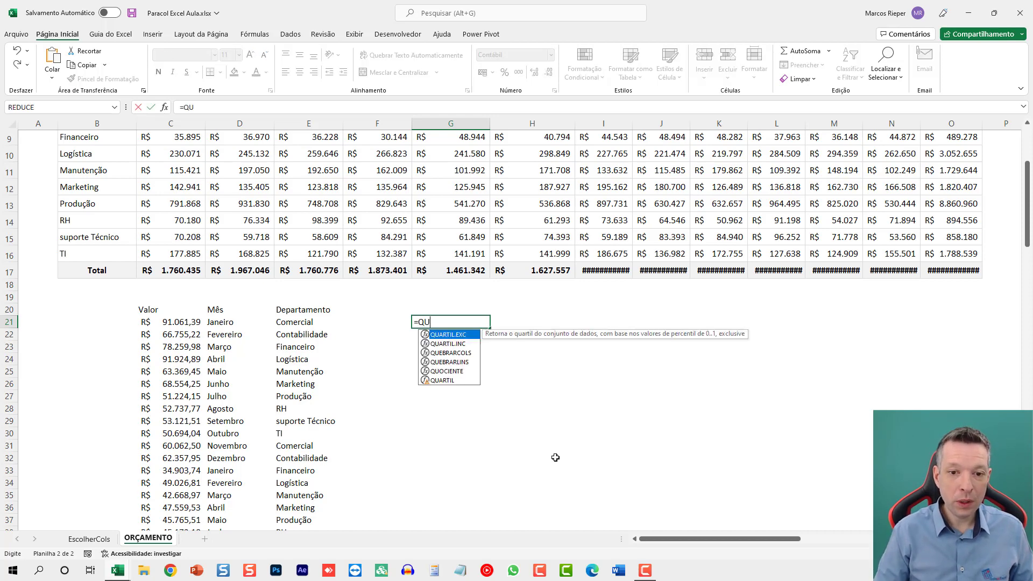
type("EBRARCOLS(")
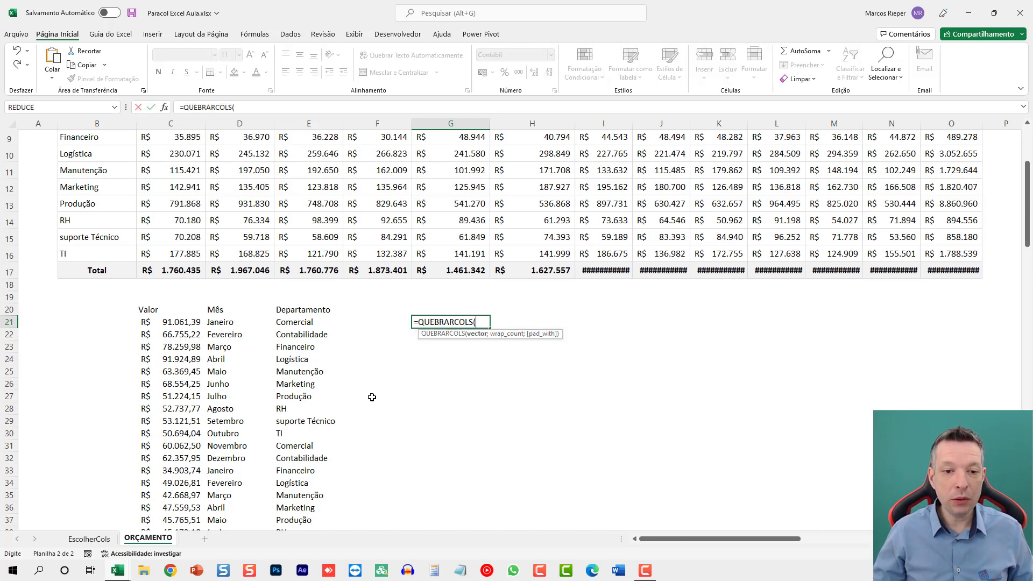
left_click(290, 322)
type("#")
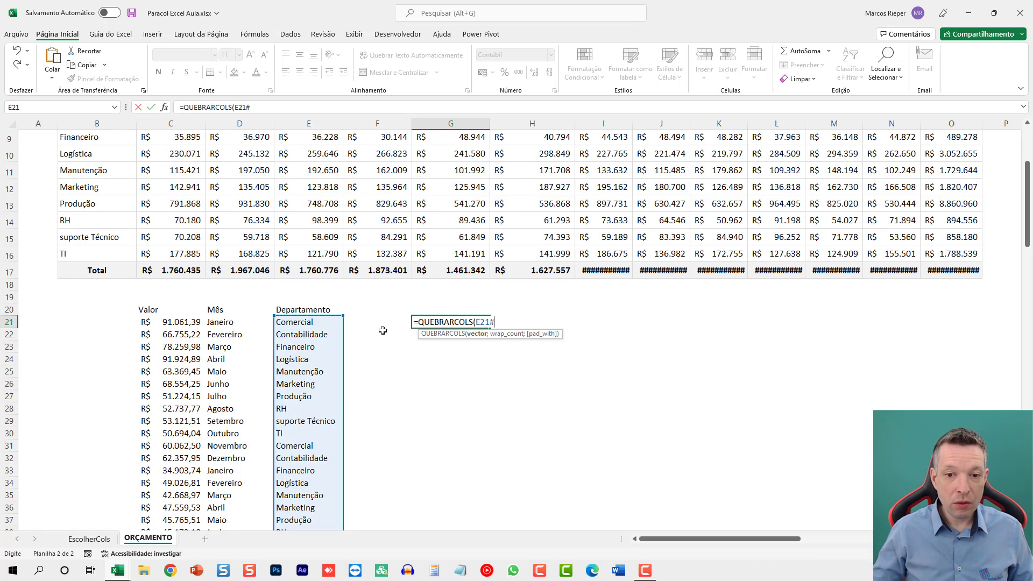
type(";")
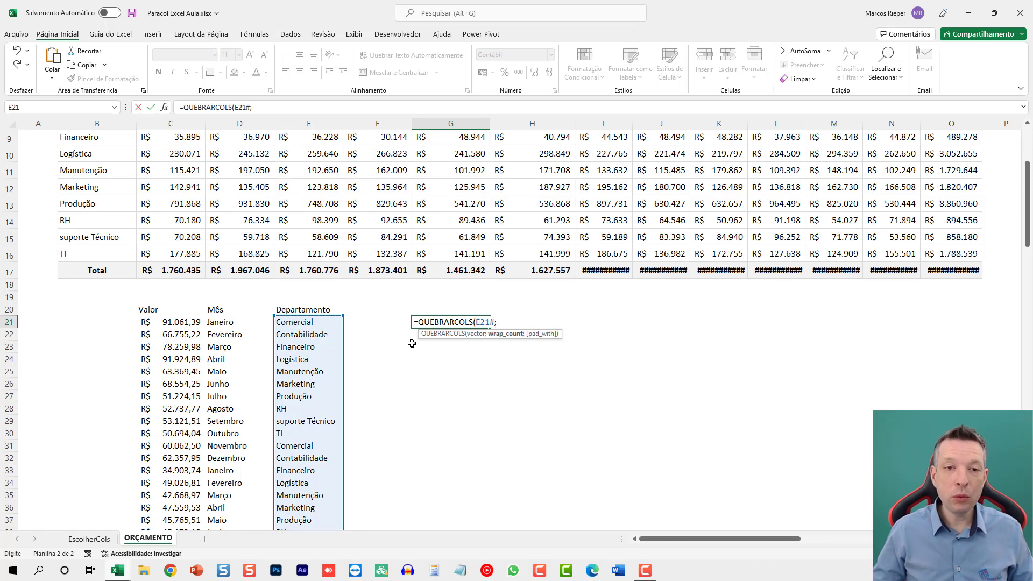
scroll(439, 356, "up", 1)
scroll(443, 395, "up", 1)
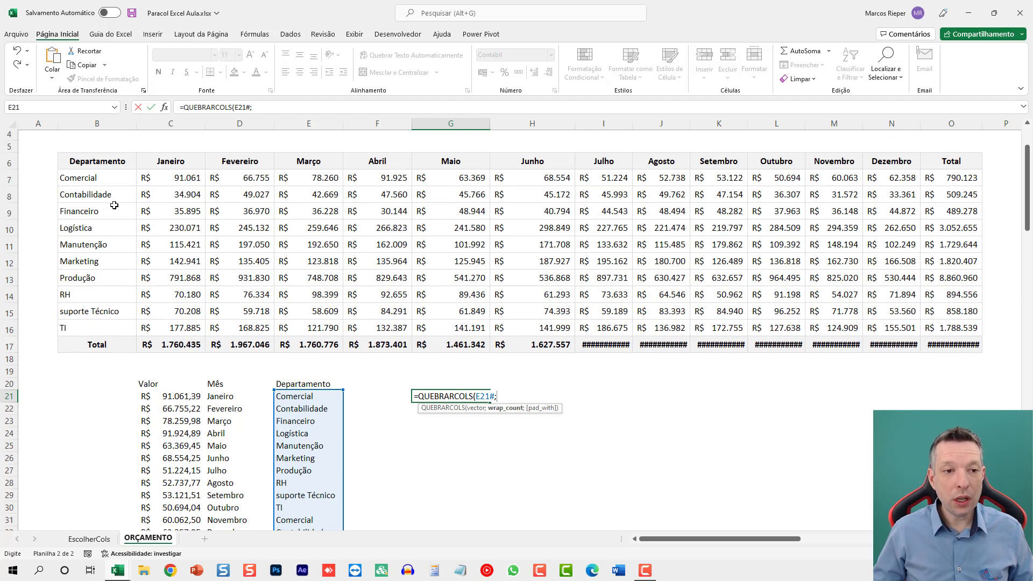
type("CONT.")
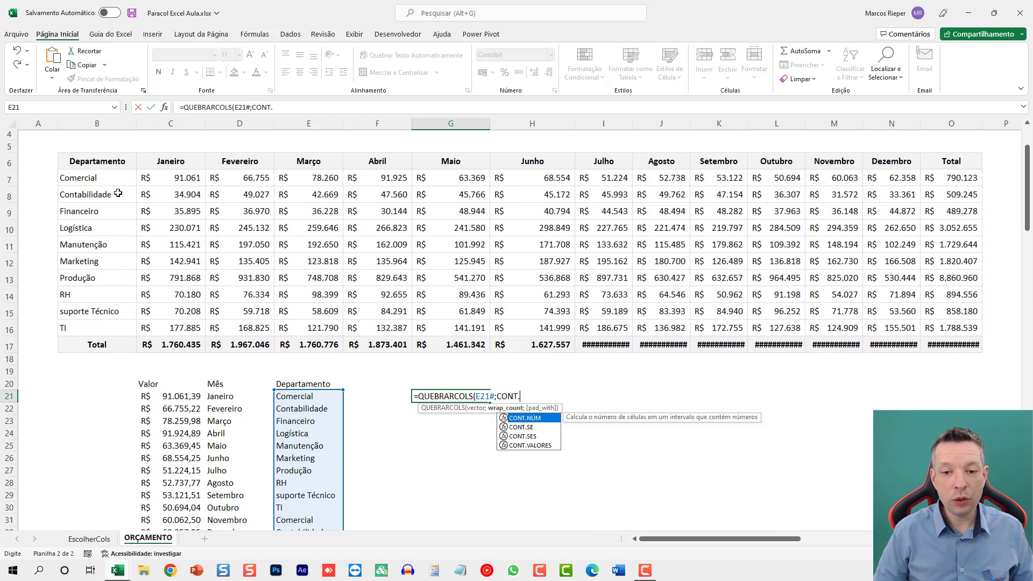
type("VALORES(")
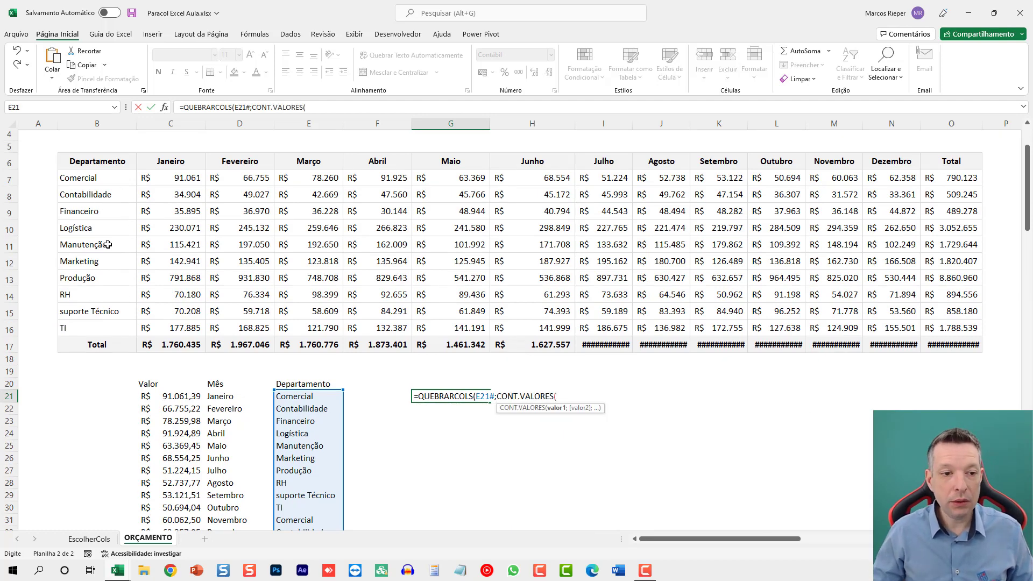
left_click_drag(110, 326, 92, 177)
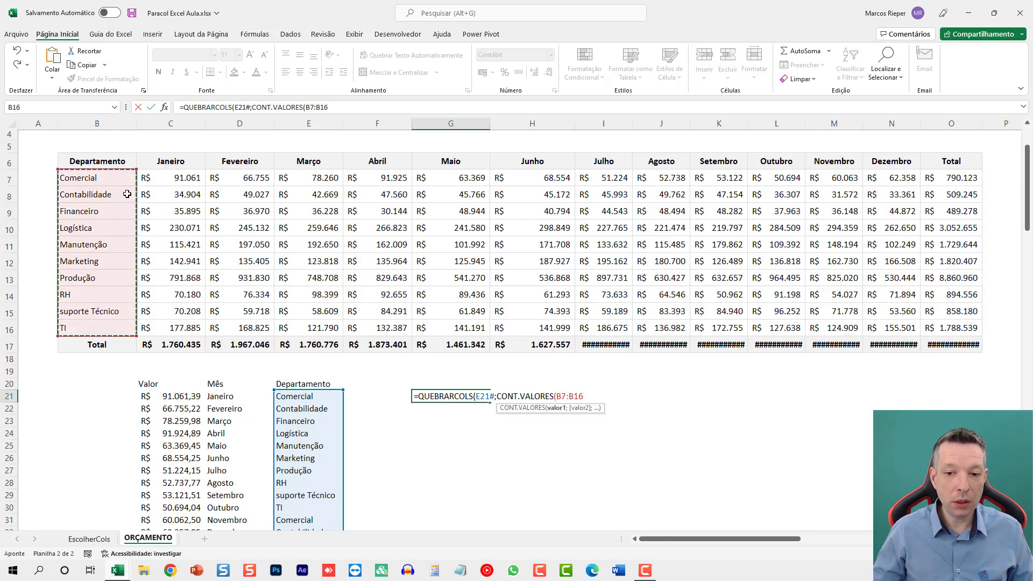
type(")")
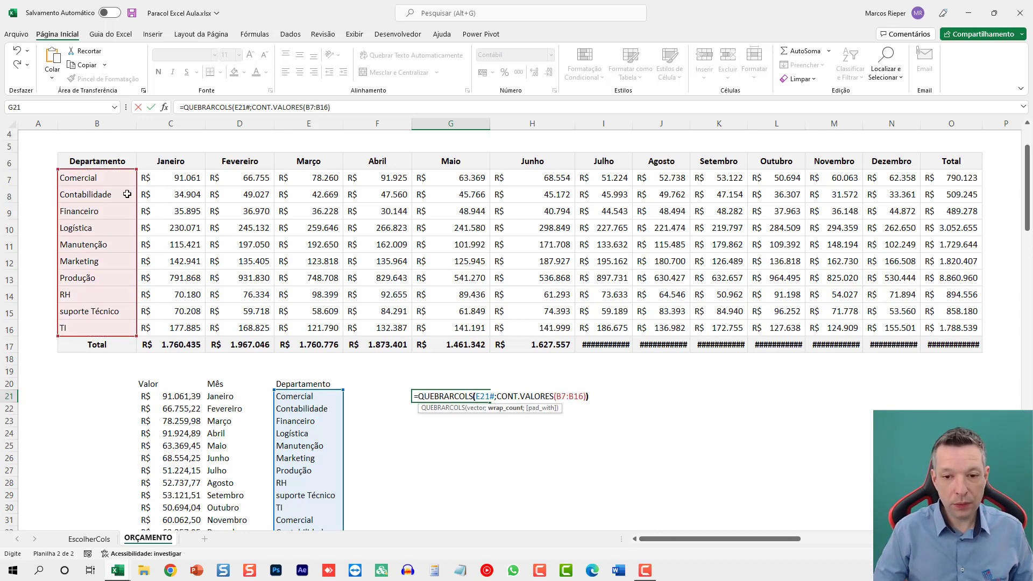
type(")")
key("Return")
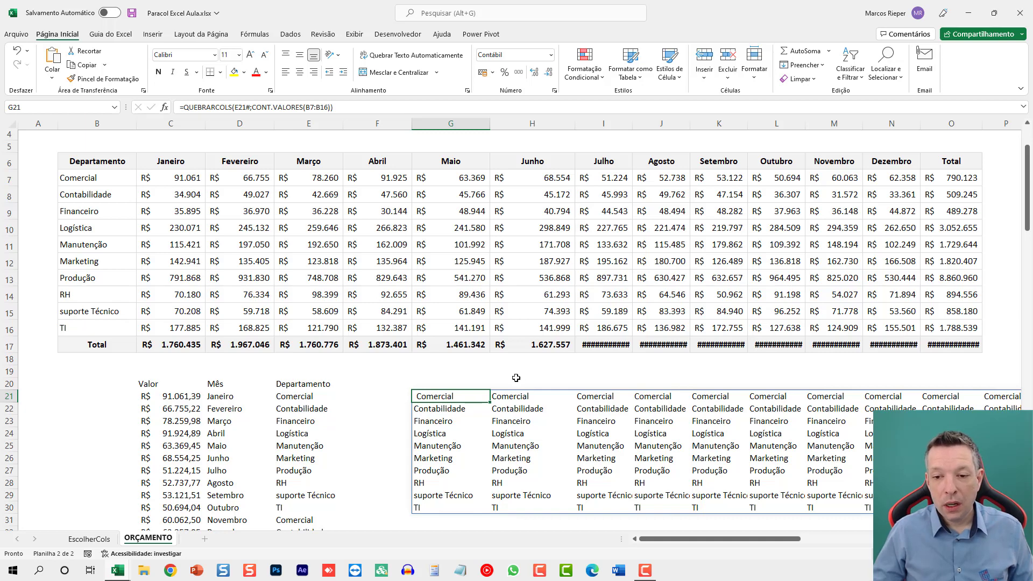
left_click_drag(706, 540, 707, 540)
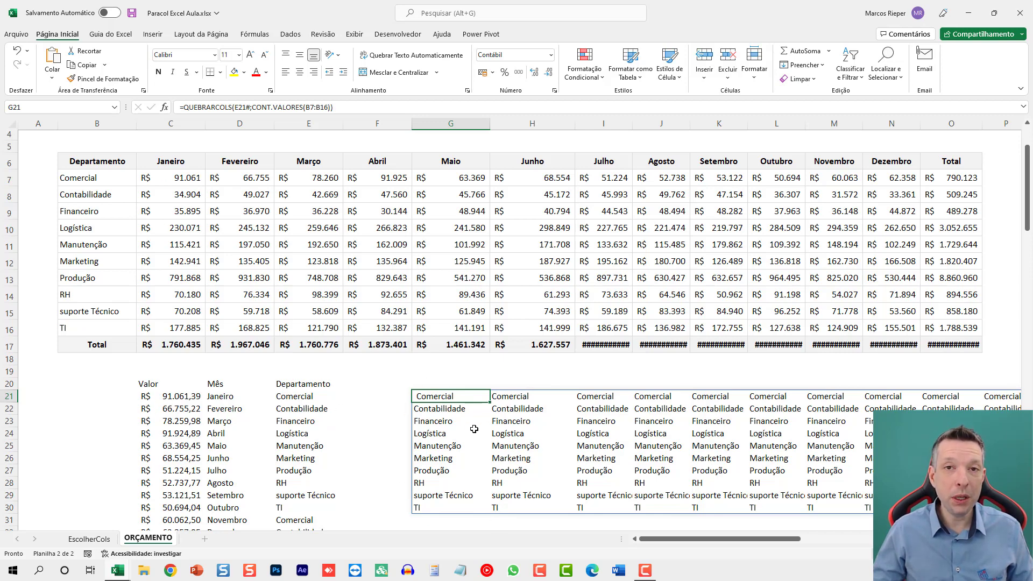
scroll(474, 429, "down", 2)
Enter =PARACOL(G21#) in G32 and review the stacked department column
left_click(458, 458)
type("=")
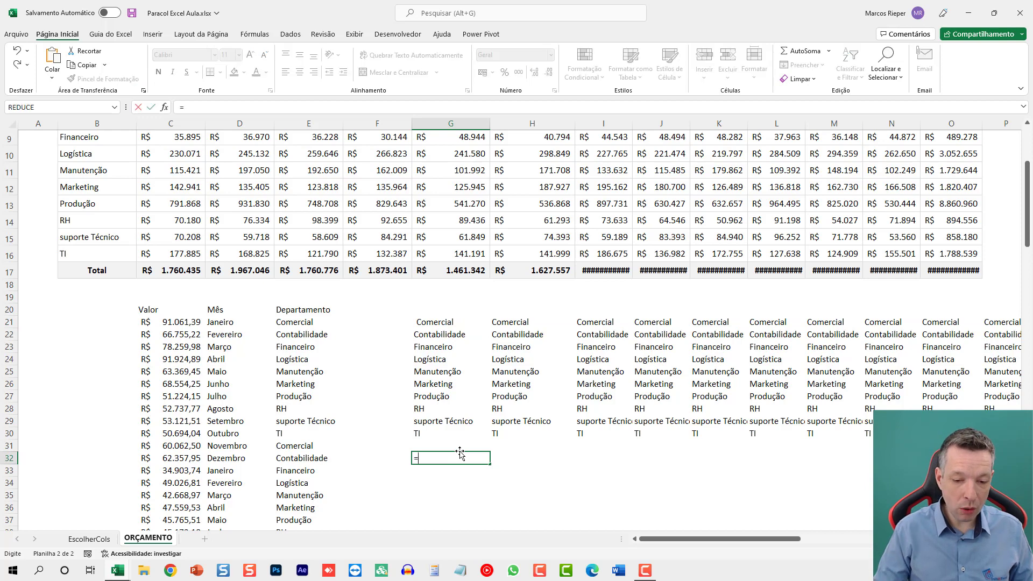
type("PARACOL(")
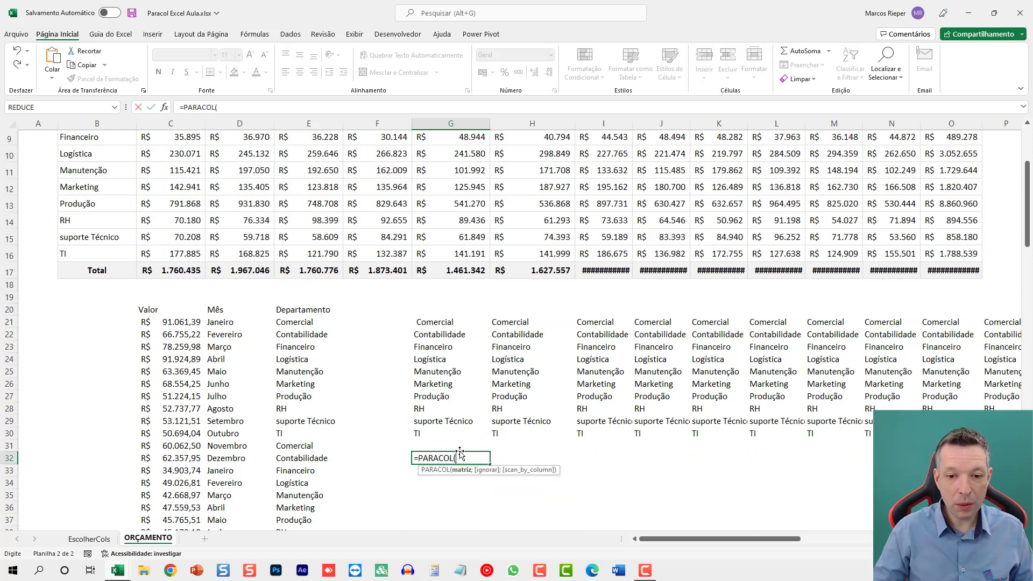
left_click(440, 322)
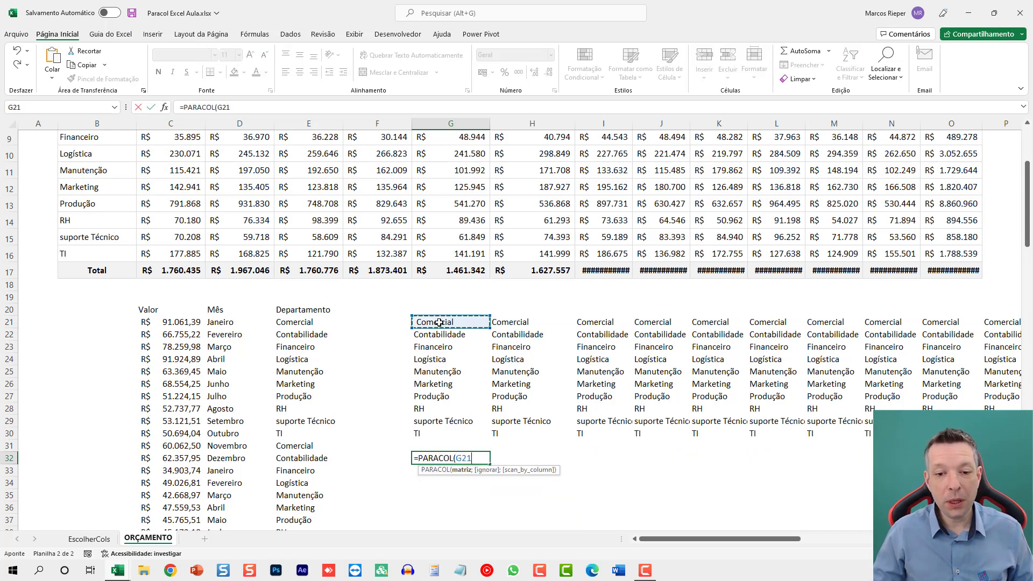
type("#")
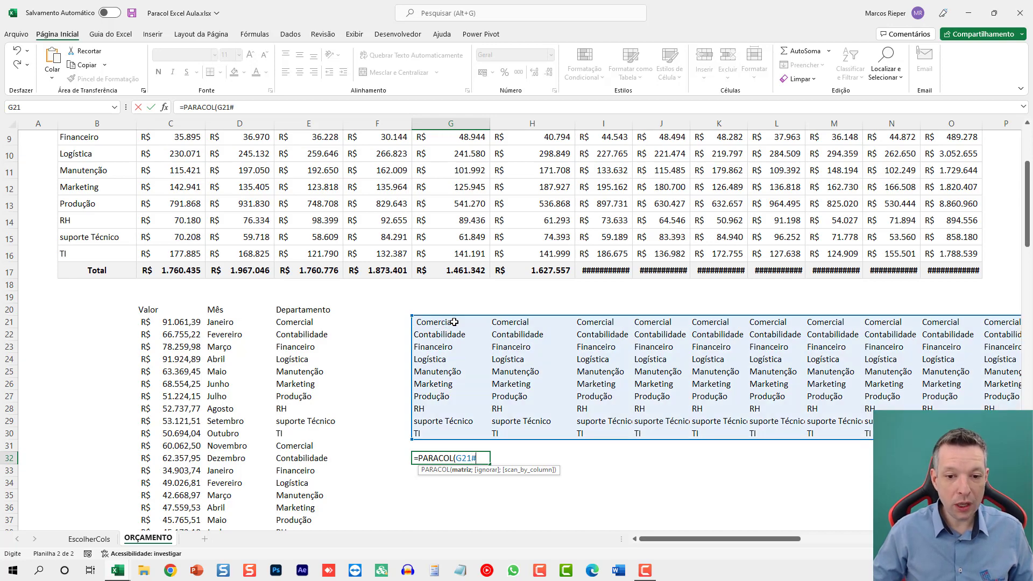
type(")")
key("Return")
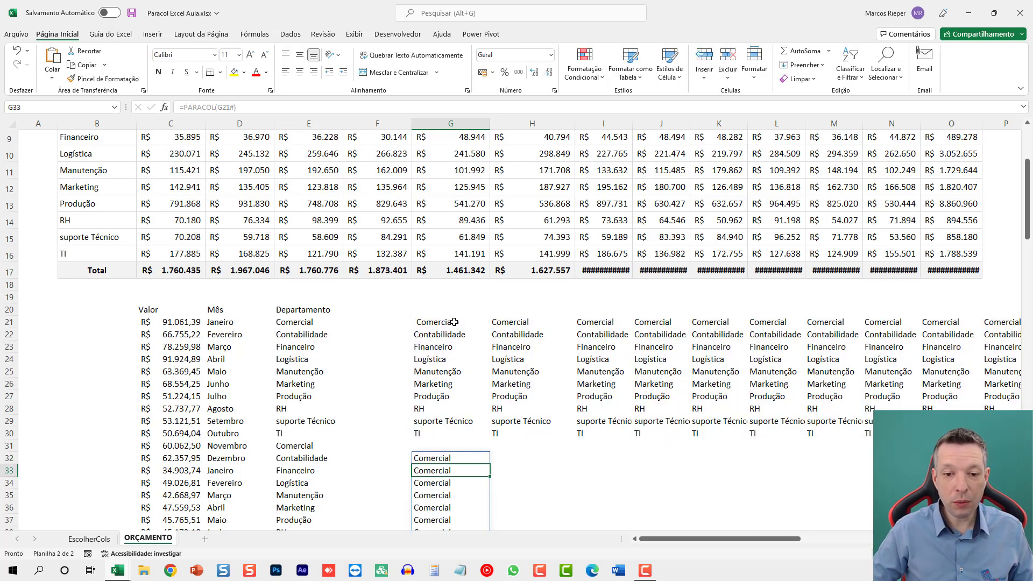
key("Up")
scroll(449, 380, "down", 3)
scroll(449, 380, "down", 2)
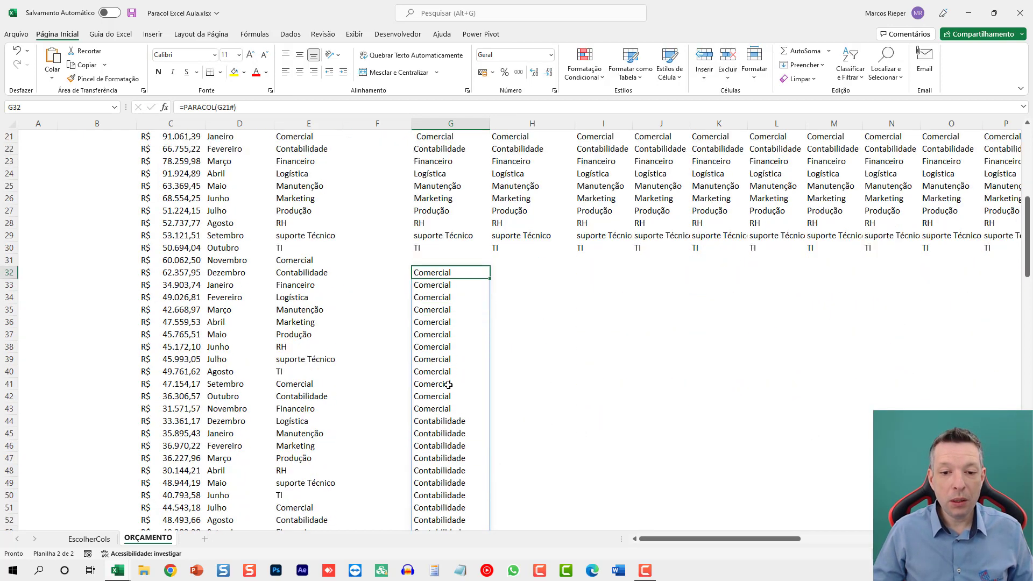
scroll(450, 385, "down", 2)
scroll(449, 395, "down", 2)
scroll(448, 415, "down", 4)
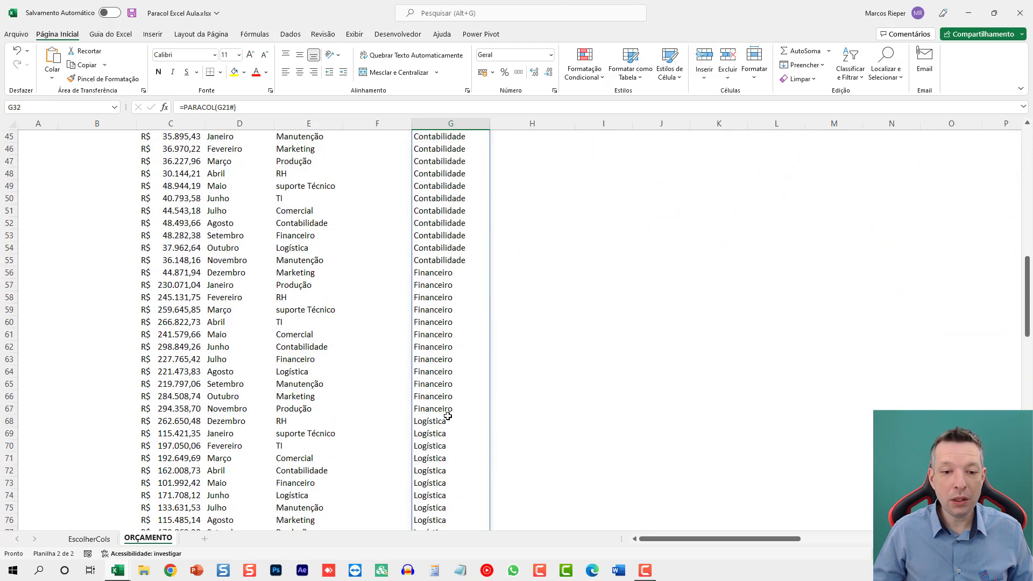
scroll(451, 416, "up", 1)
scroll(452, 416, "up", 6)
scroll(454, 415, "up", 4)
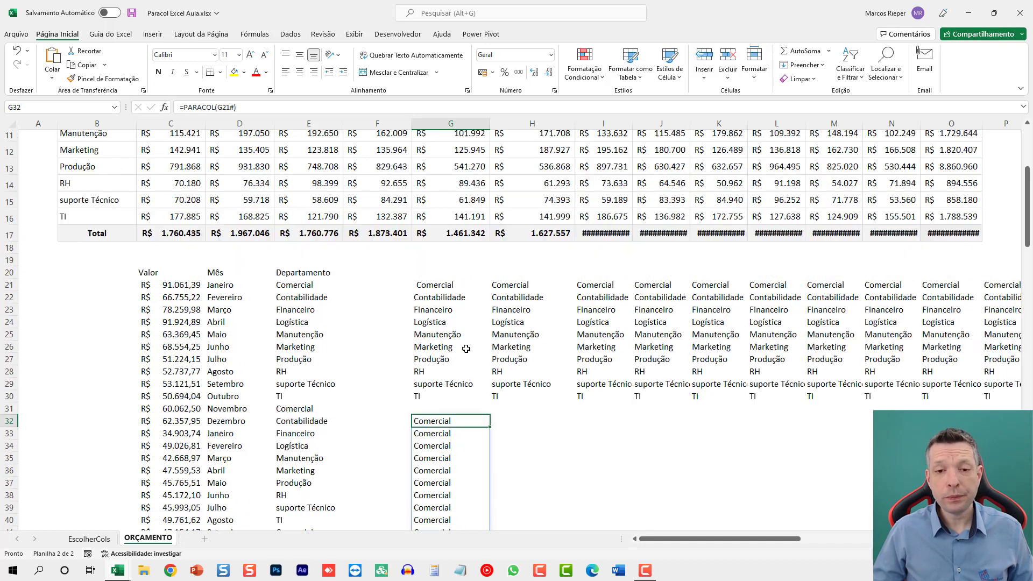
scroll(455, 330, "up", 1)
scroll(452, 335, "up", 1)
Select E21's ÍNDICE formula text and reopen G21's QUEBRARCOLS formula for editing
double_click(434, 322)
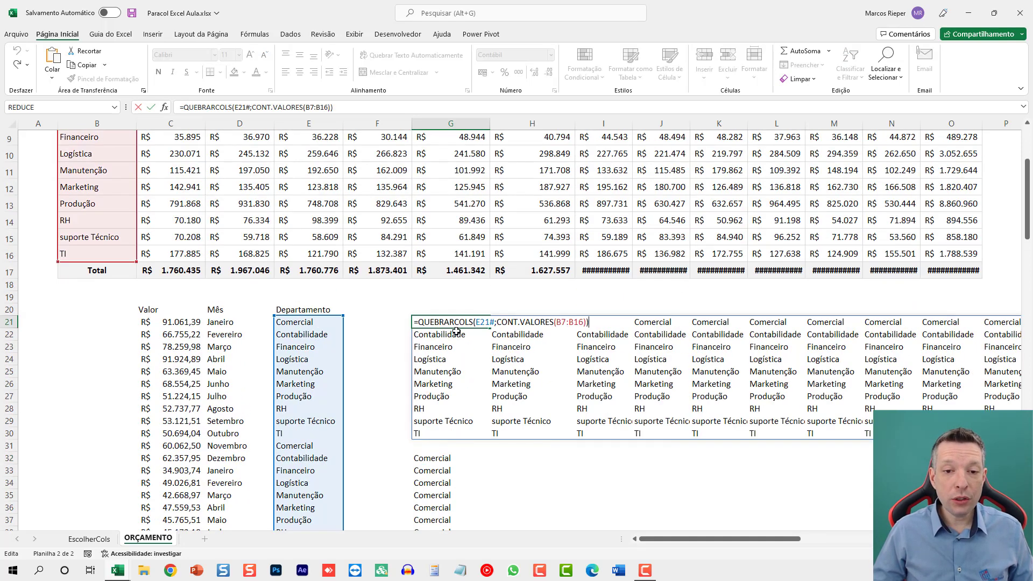
double_click(329, 323)
key("shift+End")
key("ctrl+c")
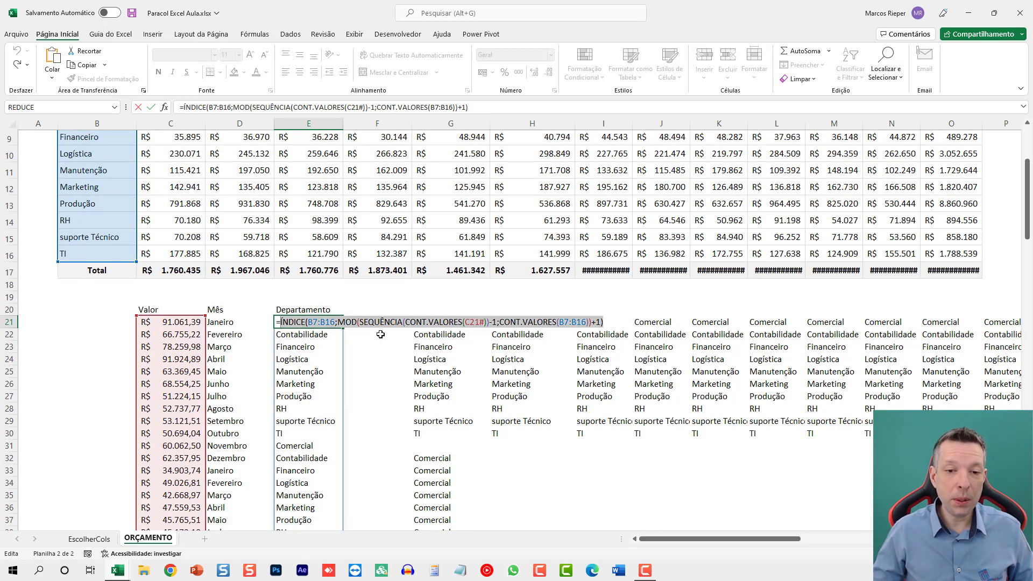
key("Escape")
double_click(487, 324)
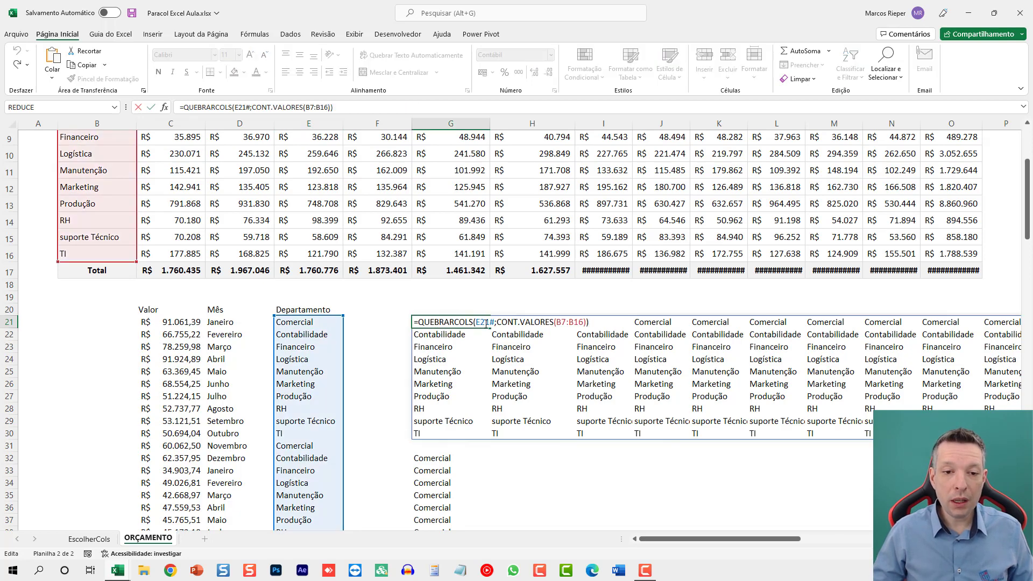
Replace E21# in G21's QUEBRARCOLS formula with the ÍNDICE expression
double_click(487, 323)
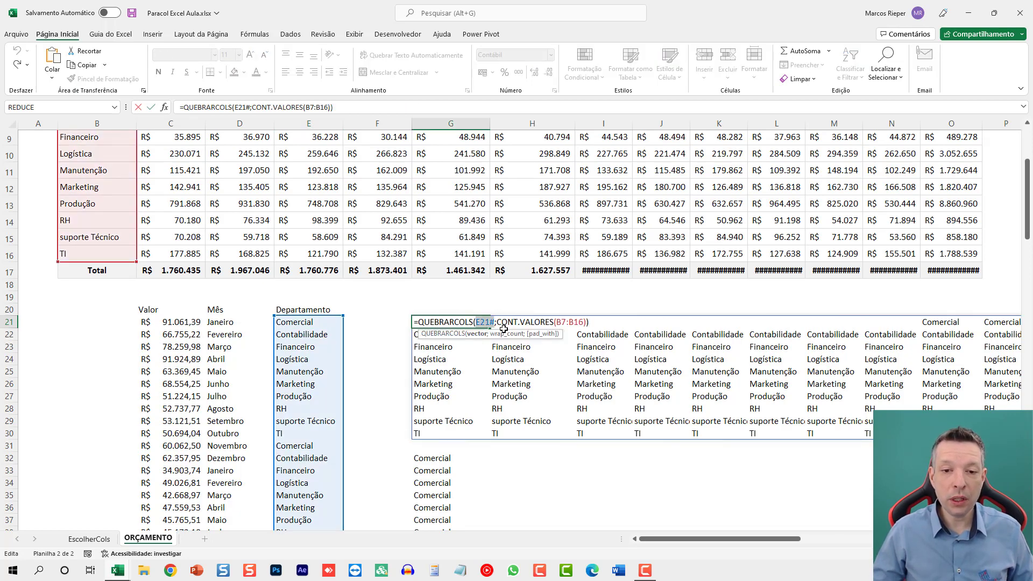
key("ctrl+v")
key("ctrl+Return")
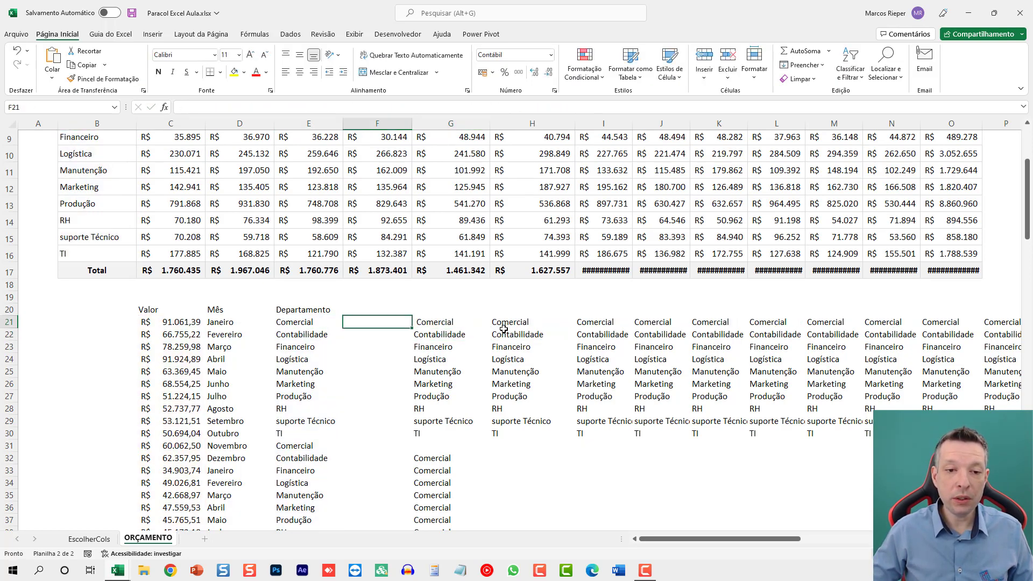
key("F2")
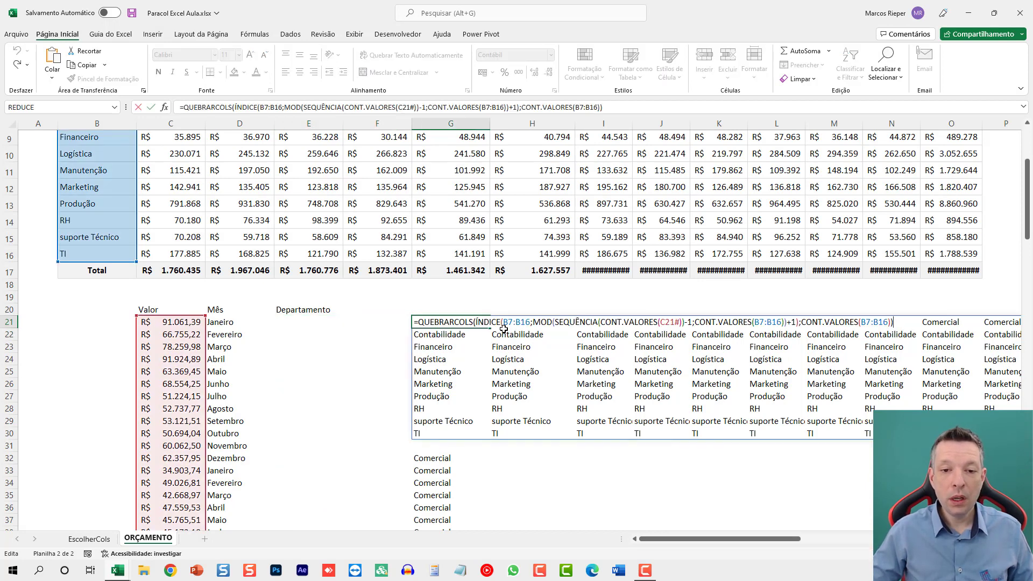
key("shift+Home")
key("ctrl+c")
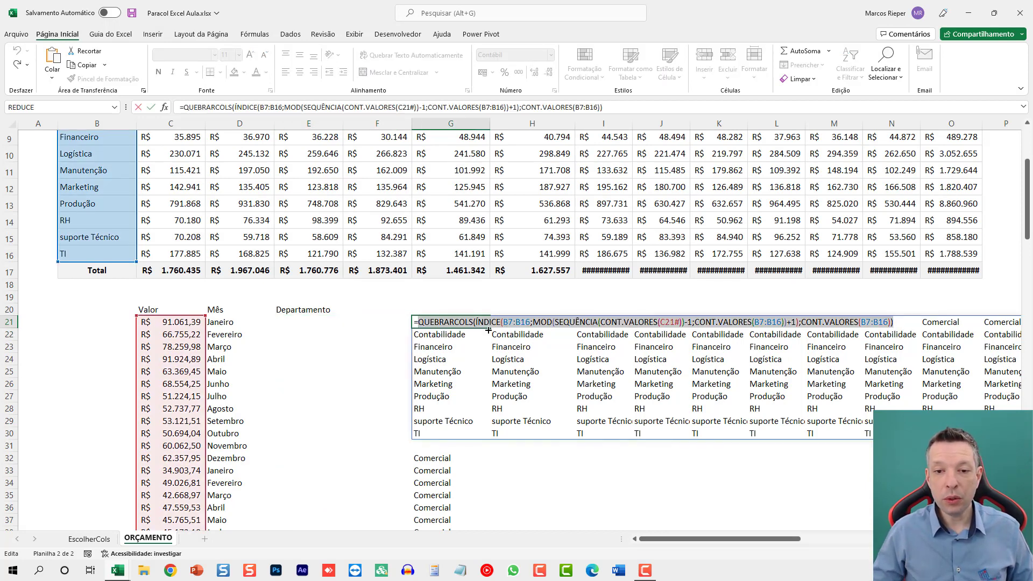
Nest the QUEBRARCOLS formula into G32's PARACOL in place of G21#, and copy the result
key("Escape")
left_click(487, 458)
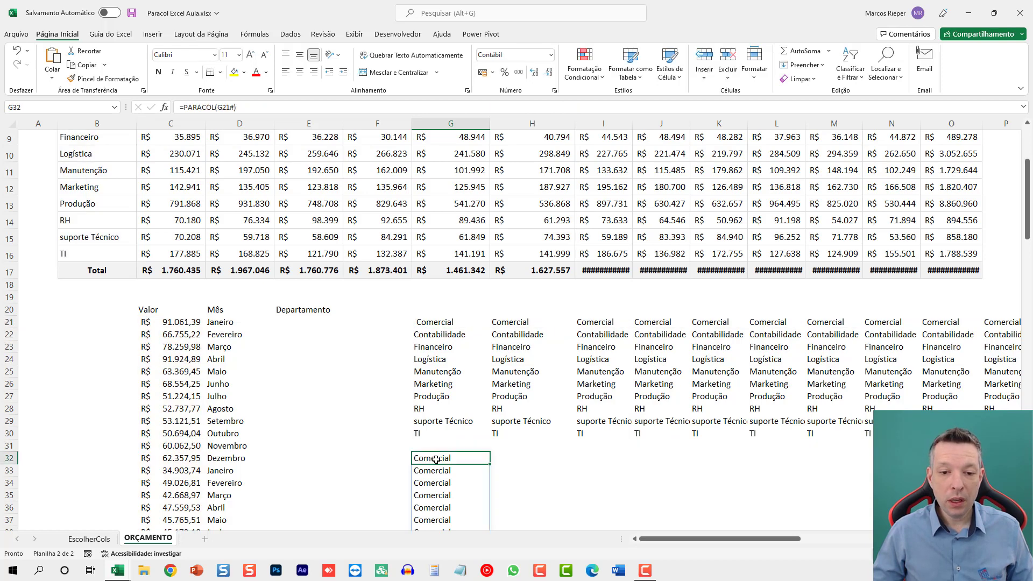
key("F2")
double_click(463, 458)
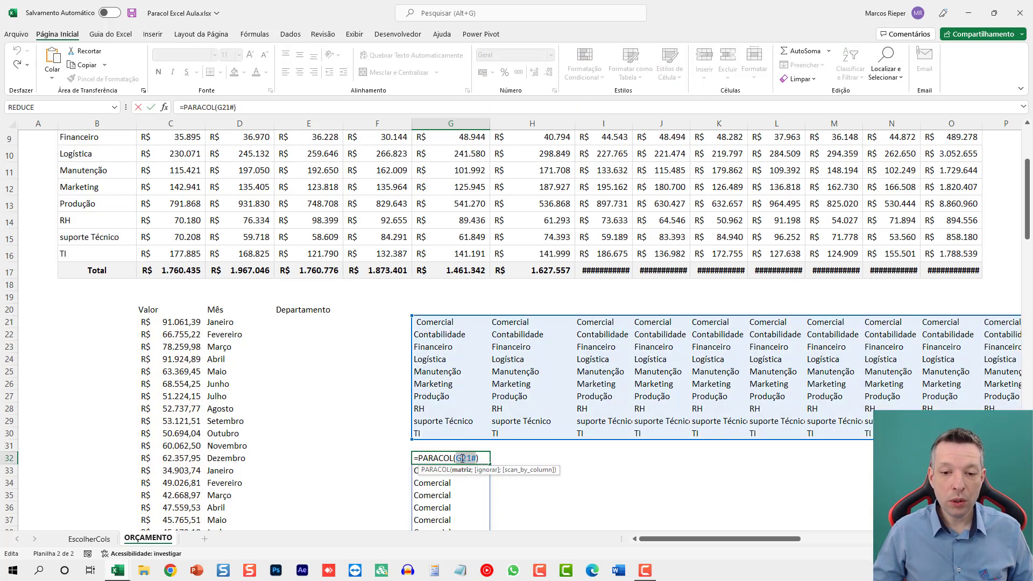
key("ctrl+v")
key("ctrl+Return")
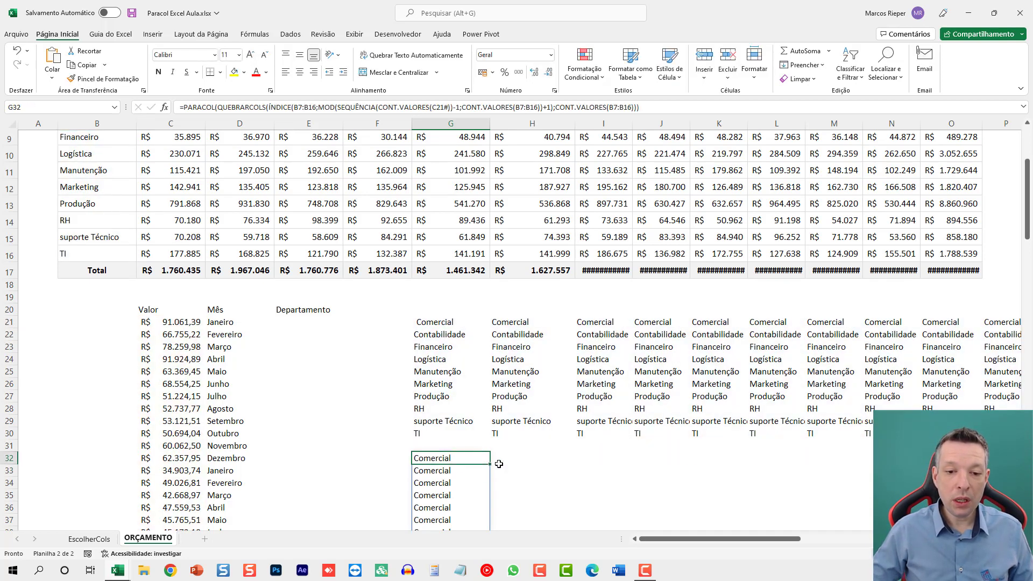
key("F2")
key("ctrl+shift+Home")
key("ctrl+c")
key("Escape")
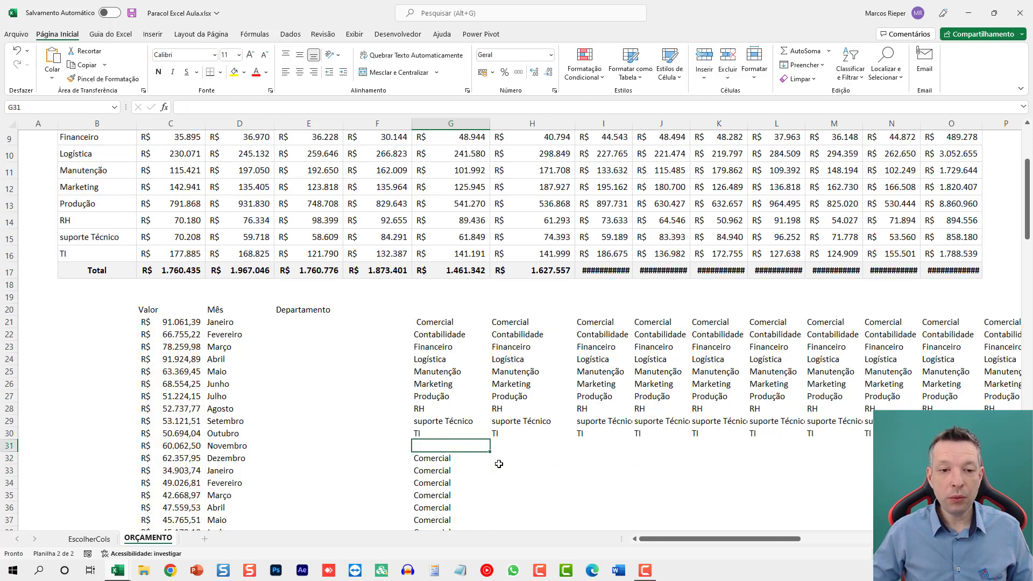
Paste the combined formula into E21 and delete the helper formulas in G21 and G32
key("Left")
key("Left")
key("Up")
key("Up")
key("Up")
key("Up")
key("Up")
key("Up")
key("Up")
key("Up")
key("Up")
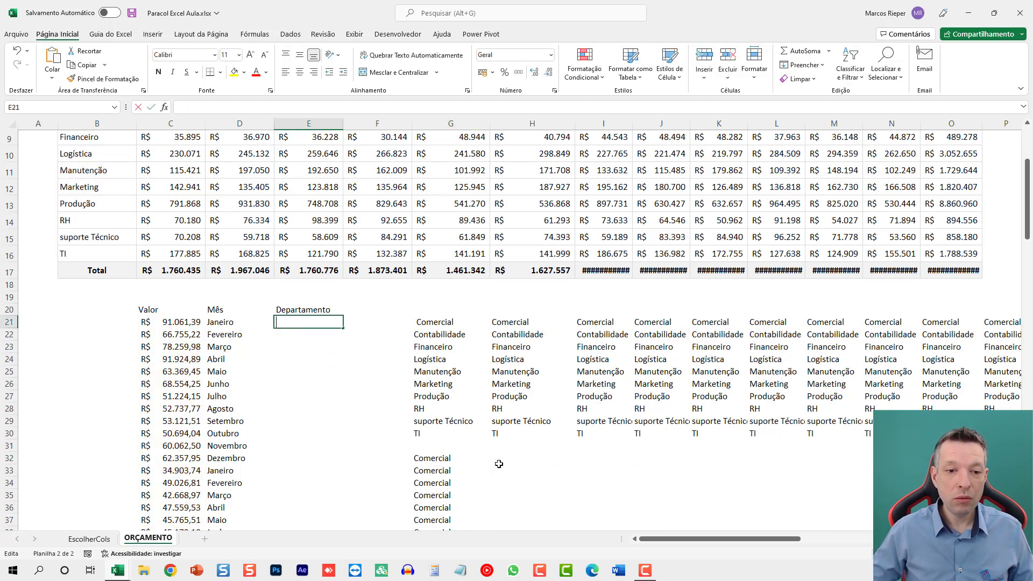
key("ctrl+v")
key("ctrl+Return")
key("Right")
key("Right")
key("Delete")
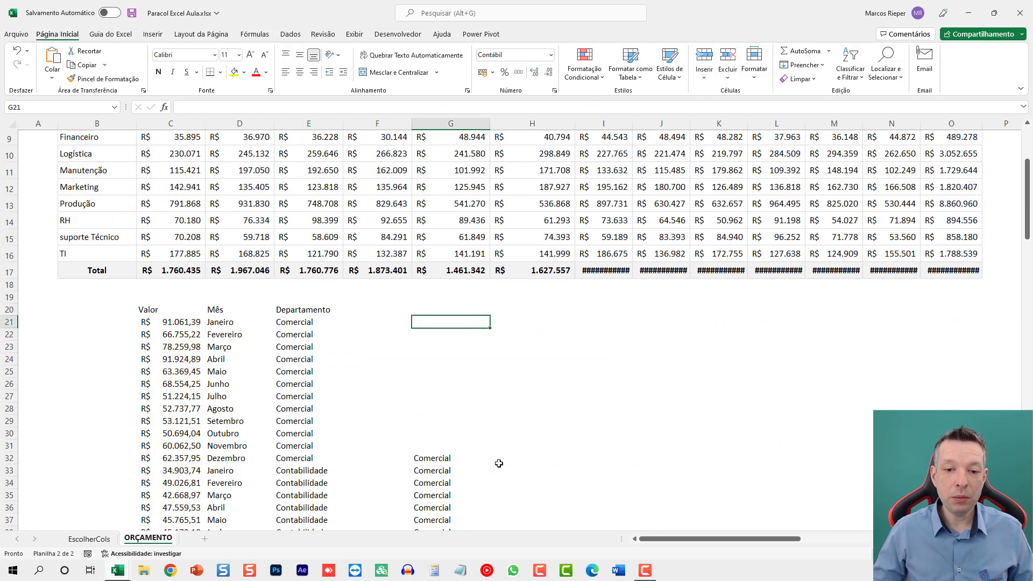
left_click(439, 458)
key("Delete")
left_click(309, 322)
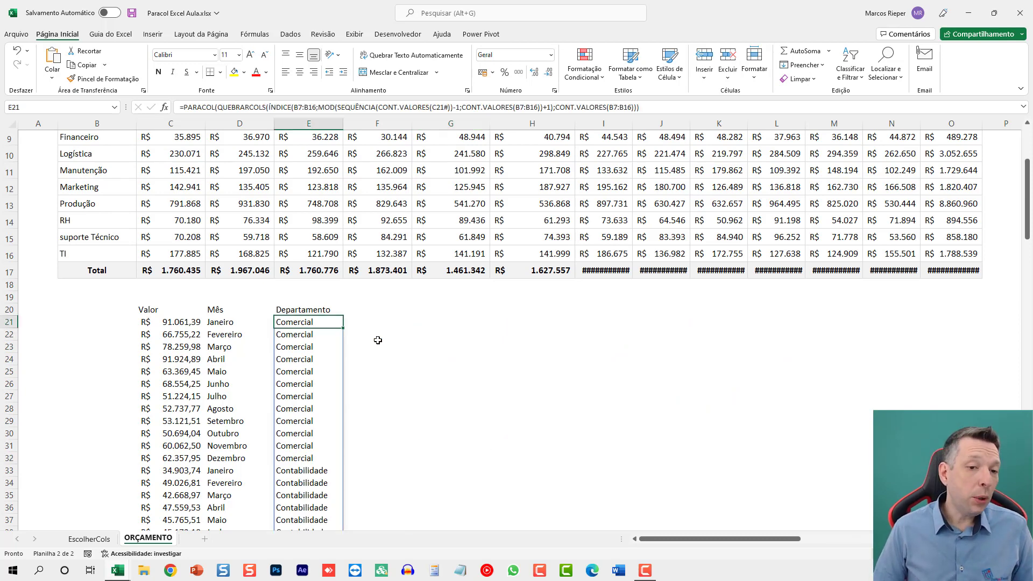
scroll(228, 377, "up", 2)
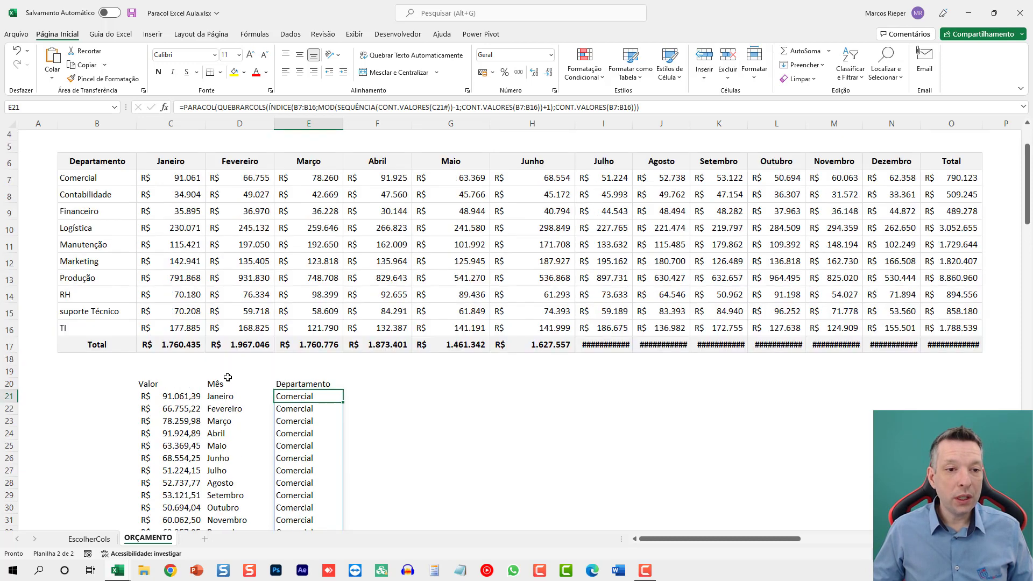
left_click(189, 397)
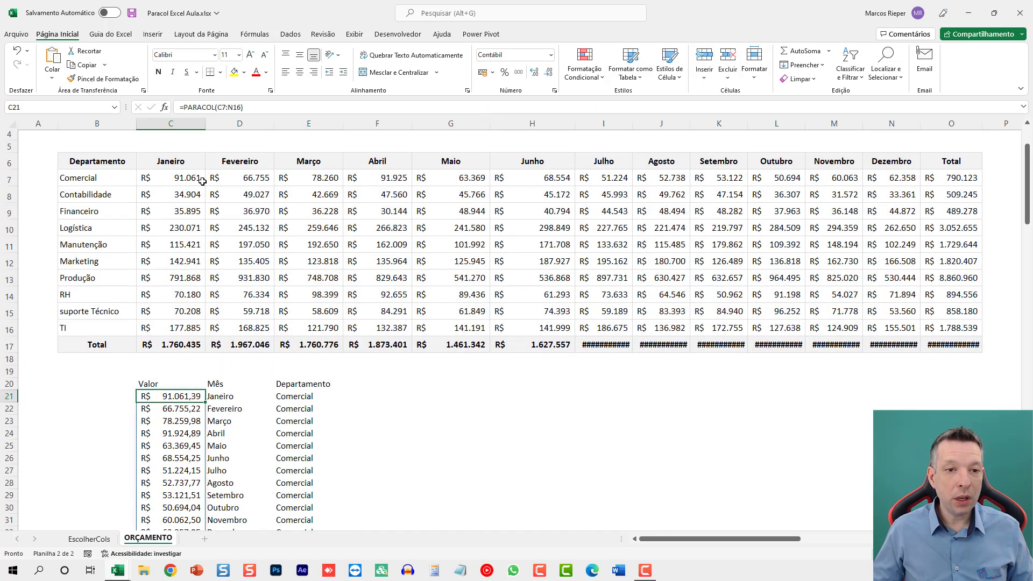
left_click(229, 400)
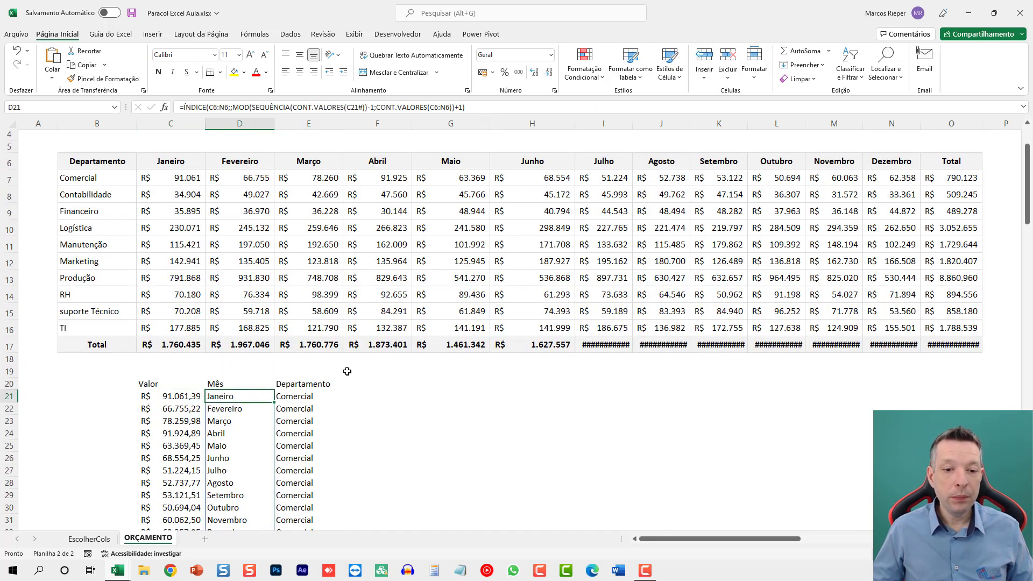
left_click(307, 393)
left_click(176, 411)
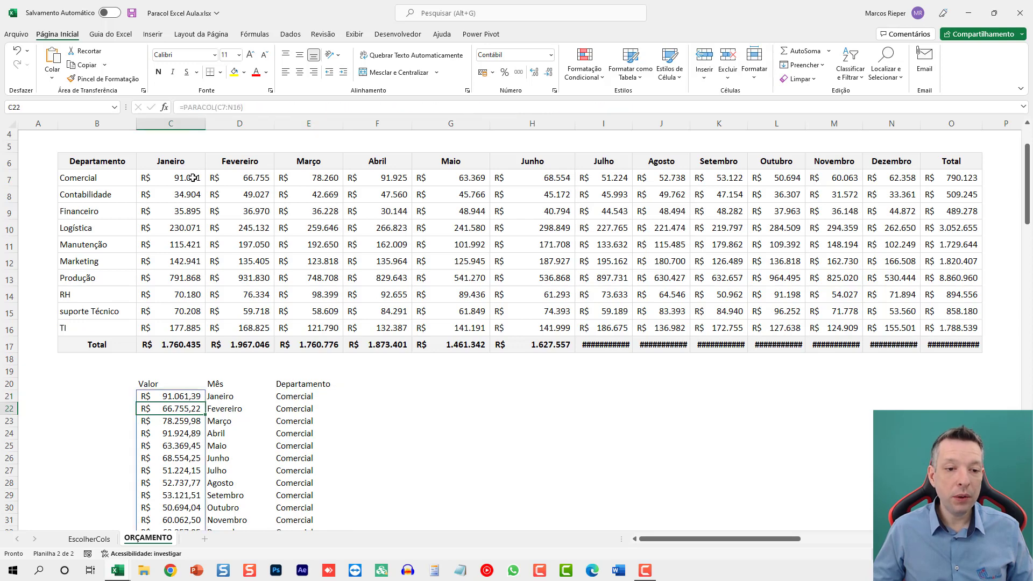
left_click(226, 408)
left_click(301, 409)
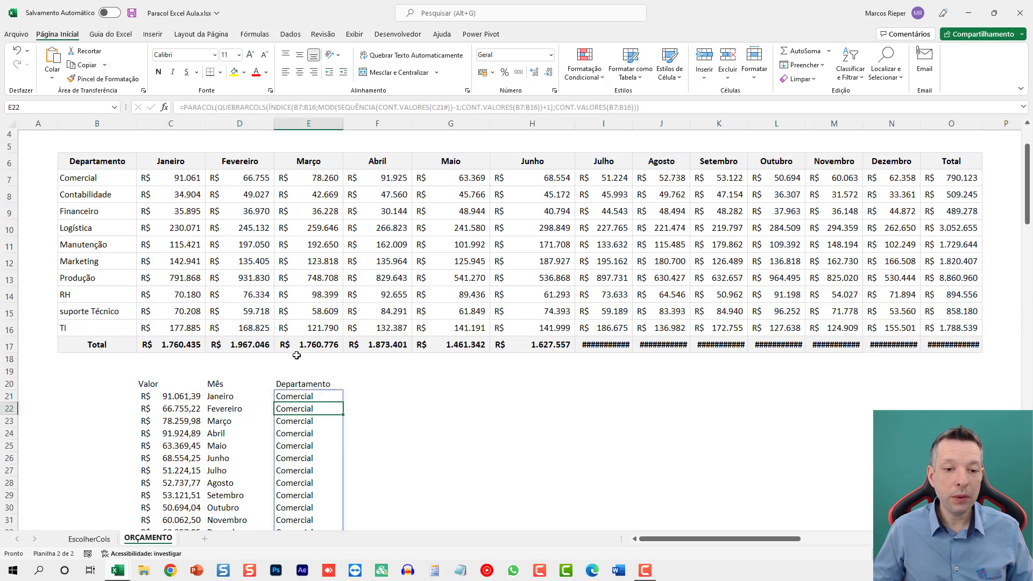
left_click(186, 421)
left_click(226, 421)
left_click(306, 421)
scroll(243, 452, "down", 3)
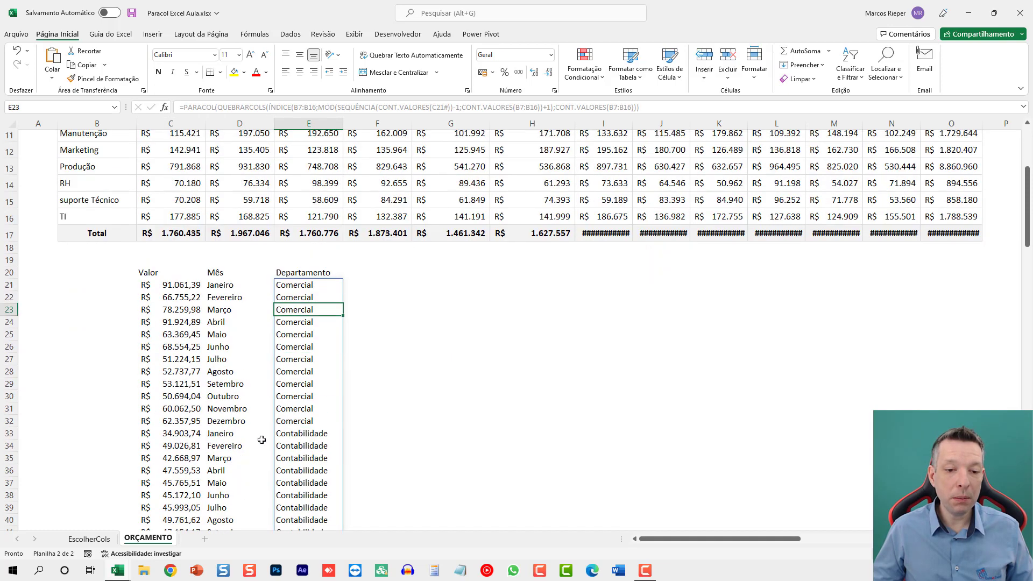
left_click(185, 436)
scroll(208, 203, "up", 2)
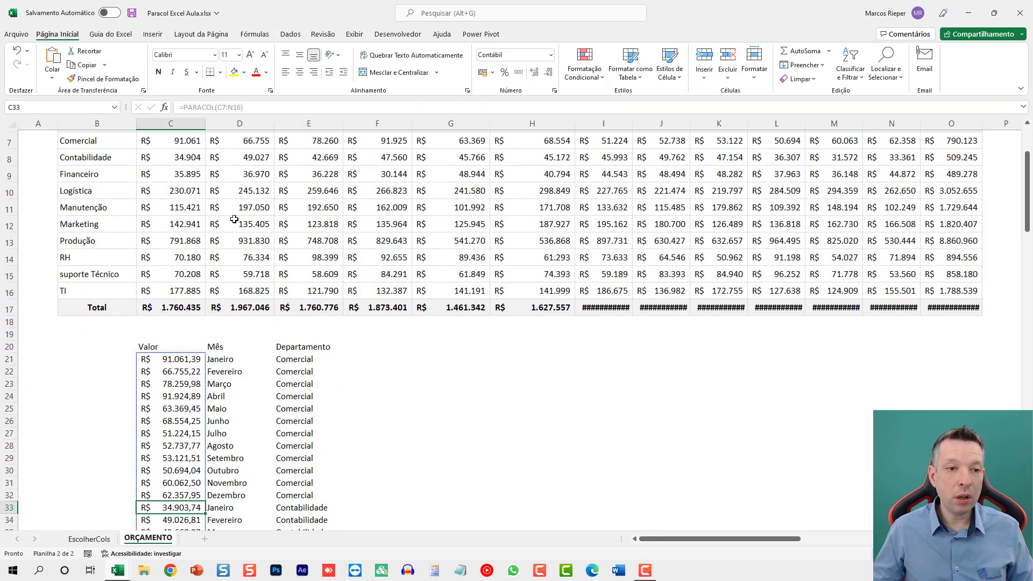
scroll(188, 196, "up", 1)
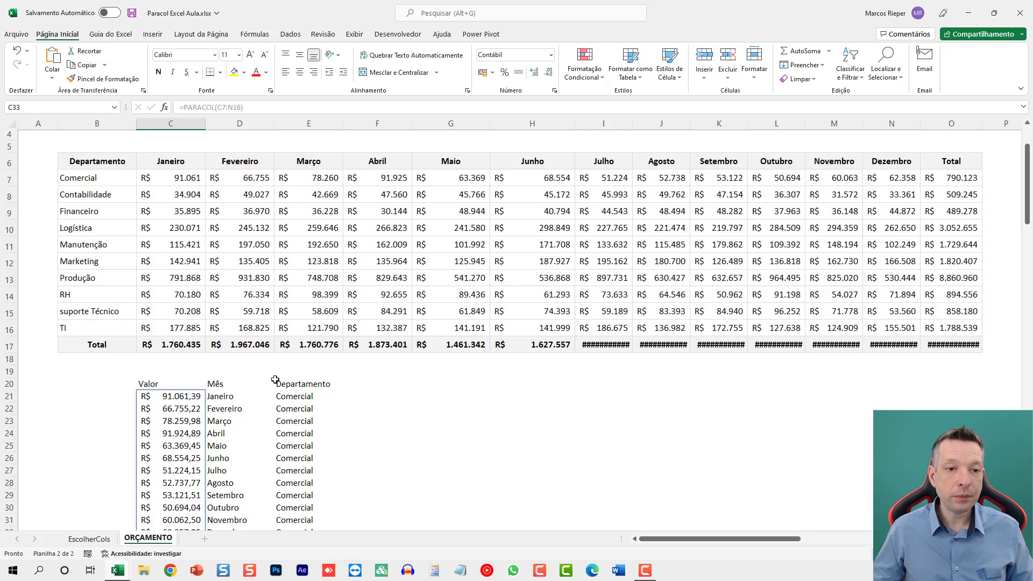
scroll(275, 392, "down", 2)
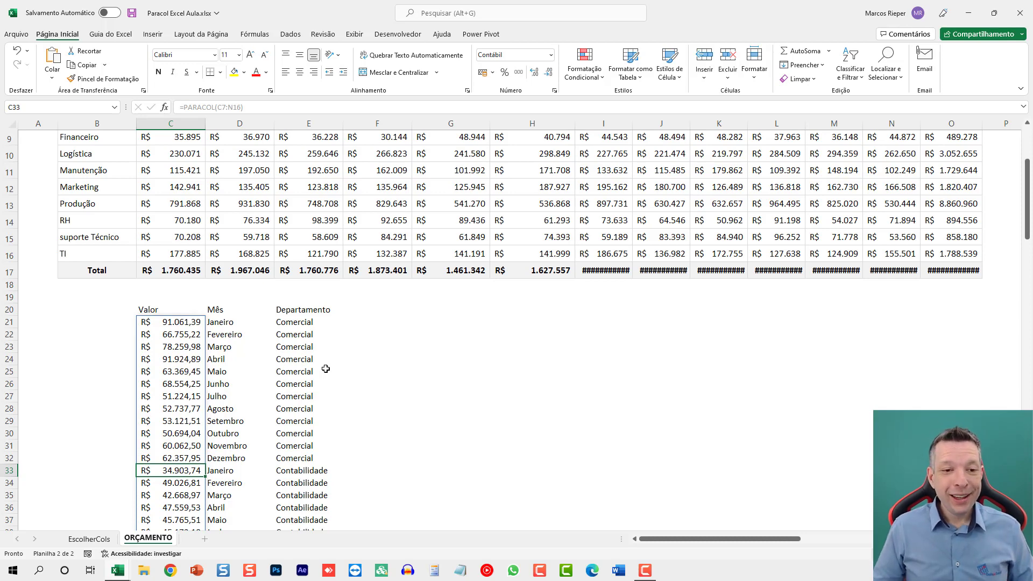
left_click(436, 309)
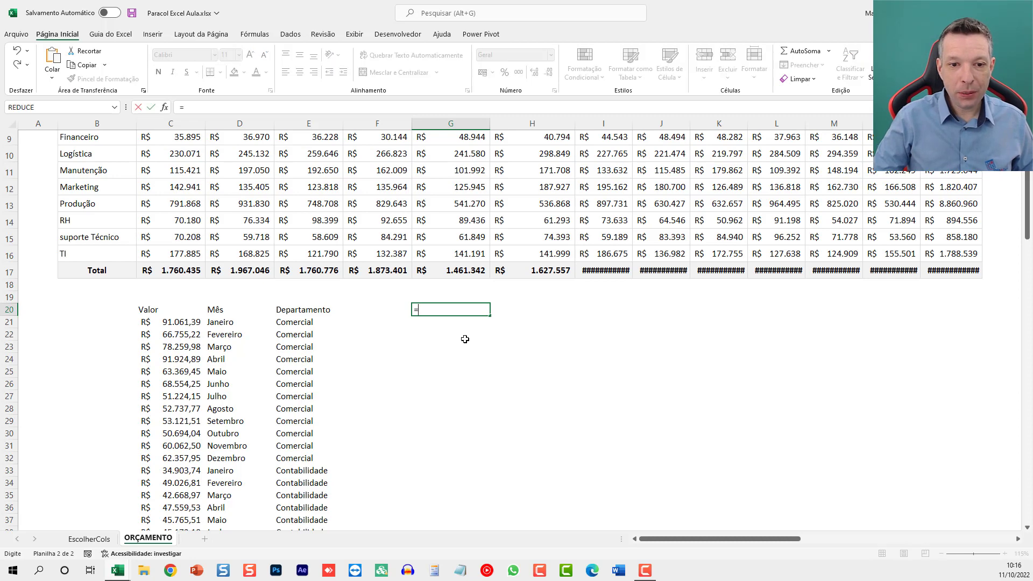
Insert a pivot table at G20 using the data range C20:E140
left_click(153, 34)
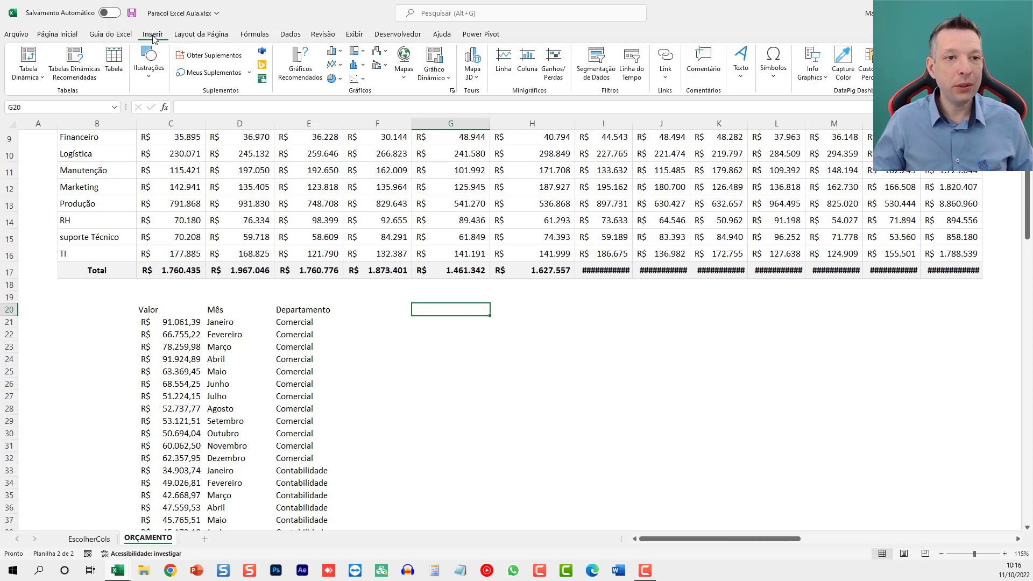
left_click(28, 60)
left_click(150, 316)
key("ctrl+shift+Right")
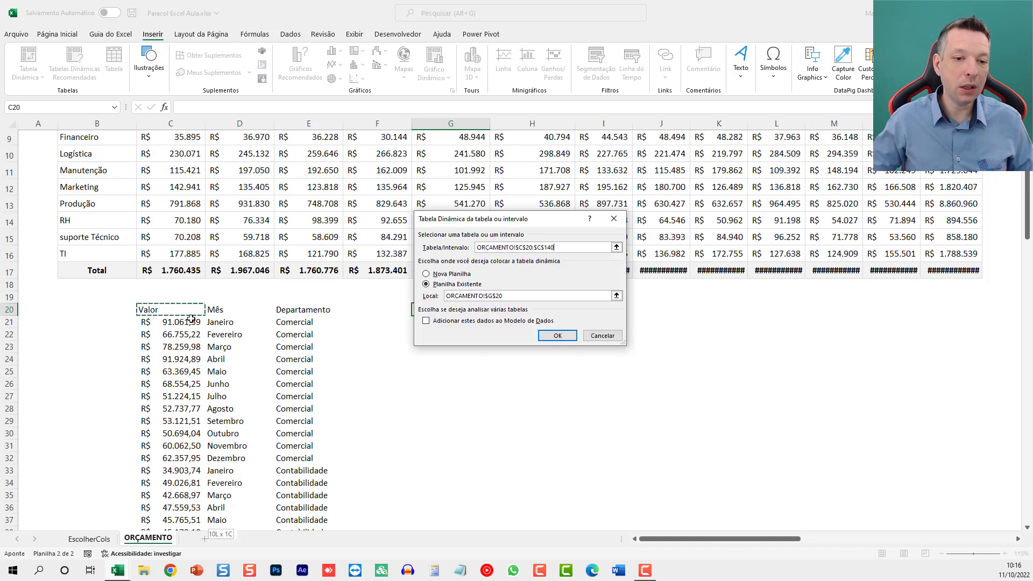
key("ctrl+shift+Down")
key("Return")
Put Departamento in Rows, Mês in Columns and summed Valor in Values
scroll(202, 321, "up", 7)
scroll(318, 330, "up", 7)
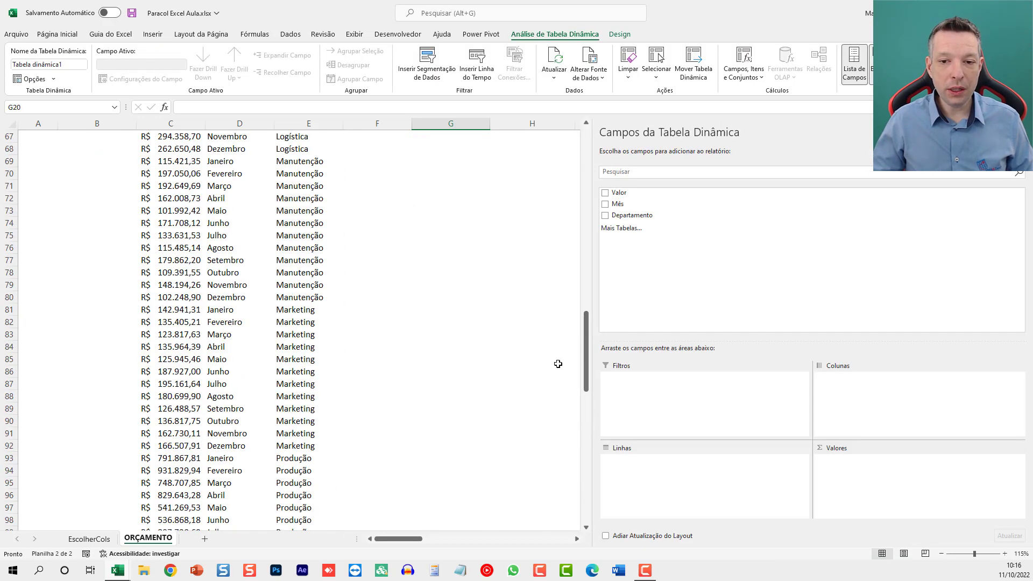
left_click_drag(588, 348, 586, 199)
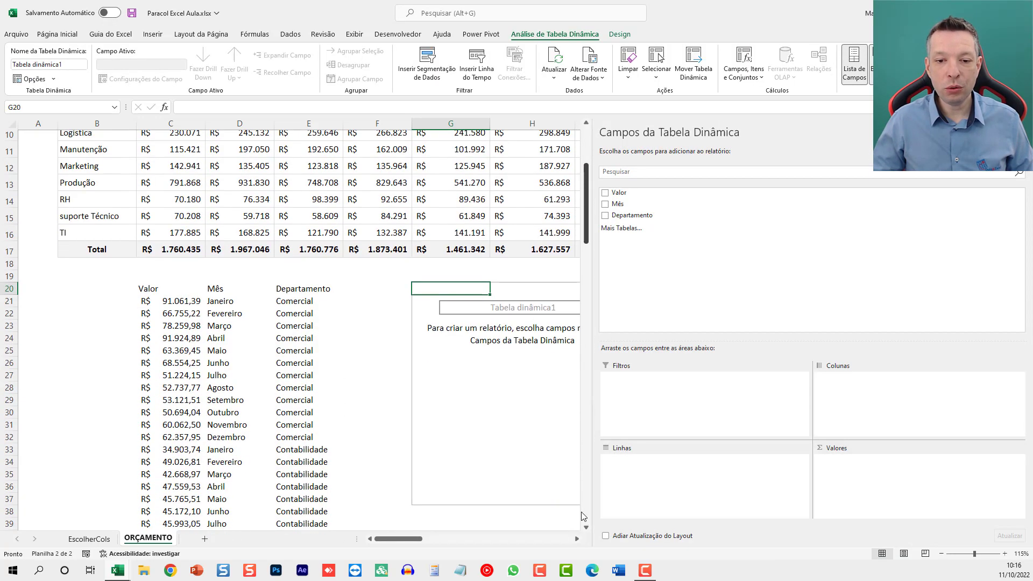
scroll(415, 546, "right", 4)
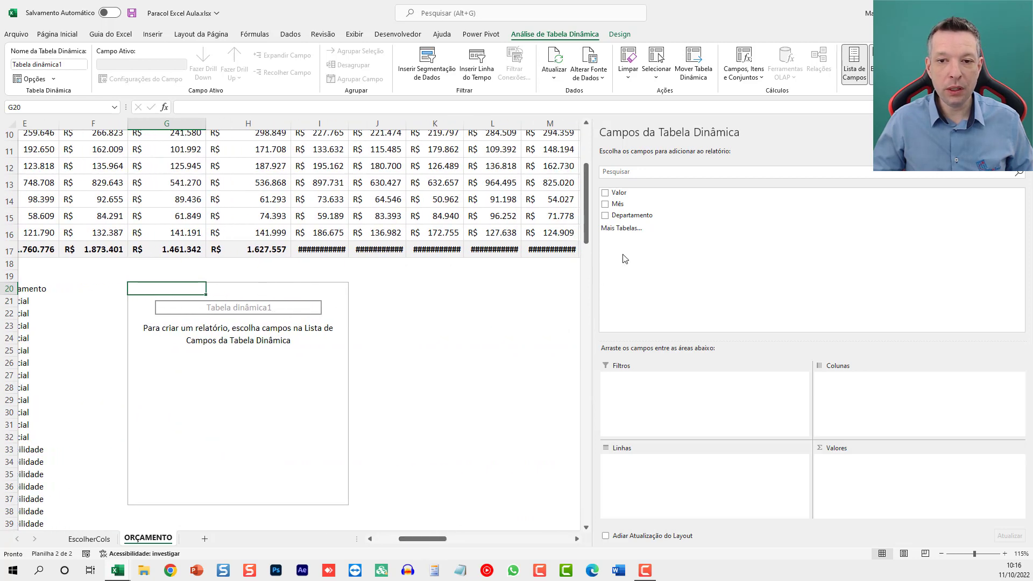
left_click_drag(632, 222, 640, 473)
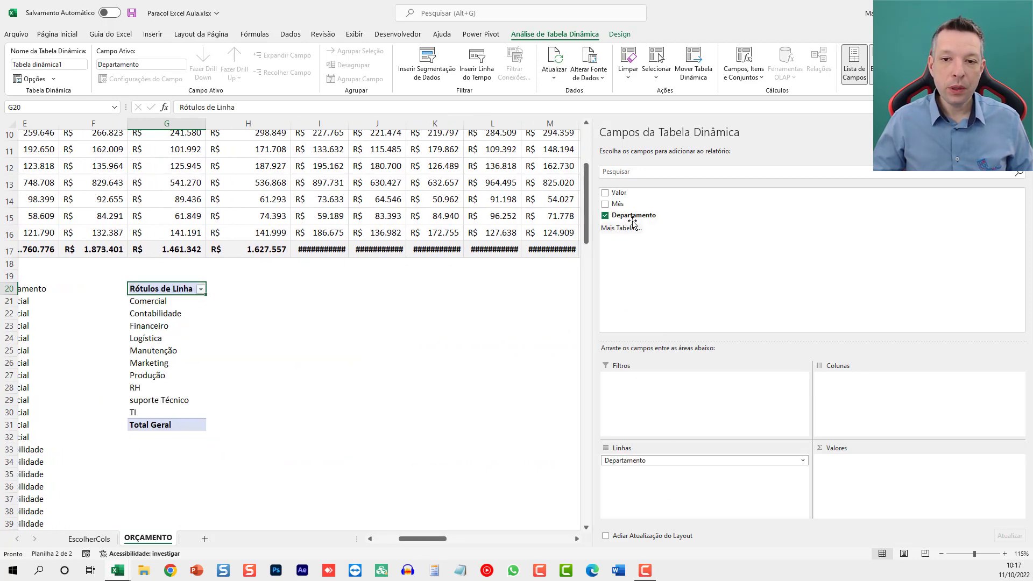
left_click_drag(618, 204, 874, 409)
left_click_drag(619, 193, 861, 479)
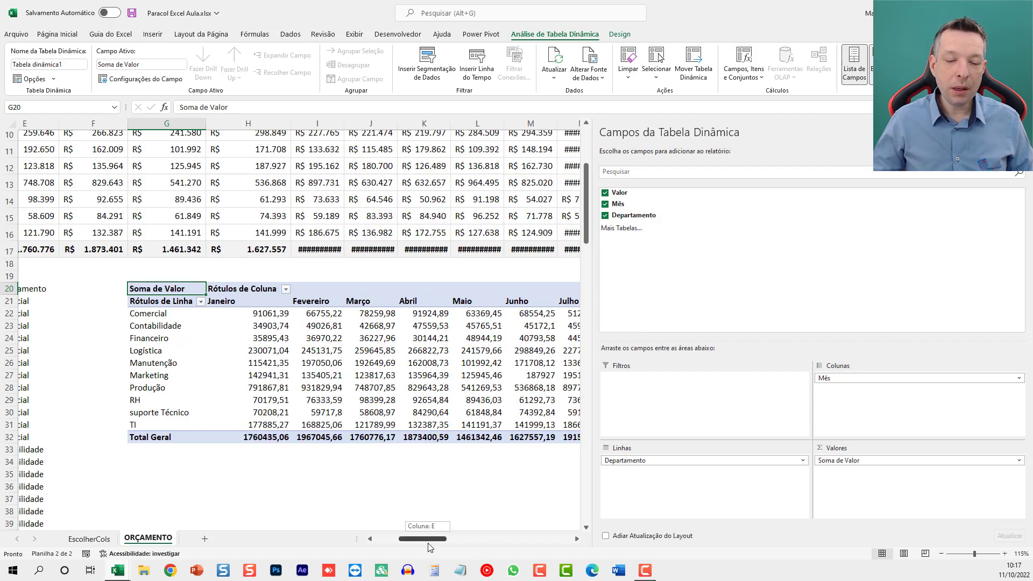
left_click_drag(429, 541, 405, 541)
scroll(327, 345, "up", 3)
scroll(327, 344, "down", 3)
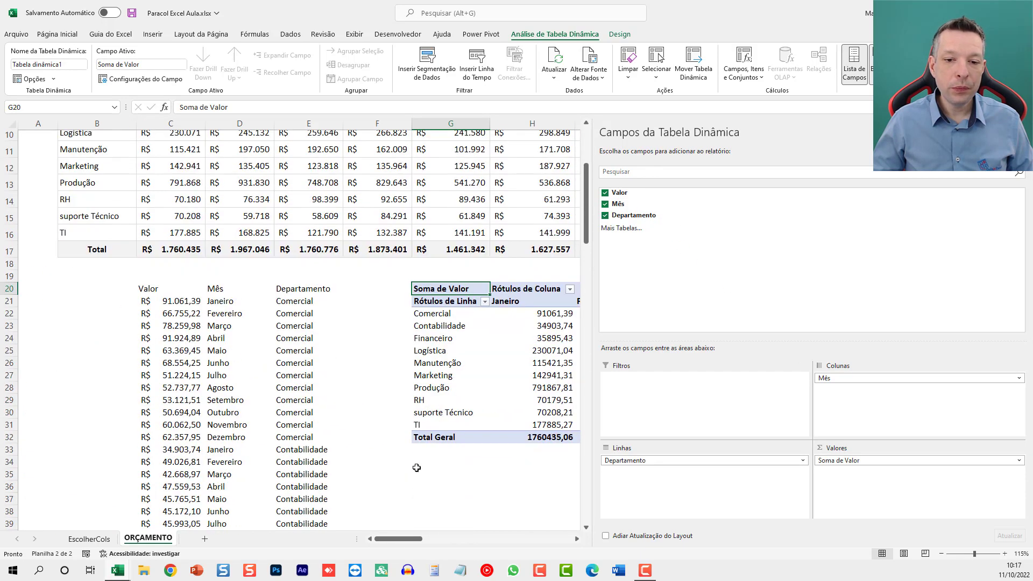
left_click_drag(404, 541, 461, 554)
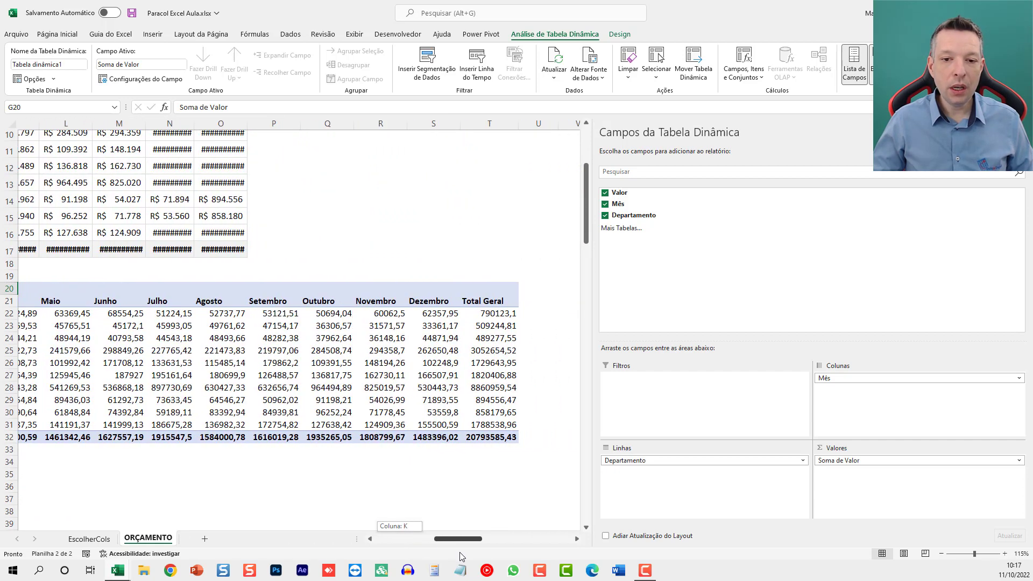
left_click_drag(460, 554, 401, 561)
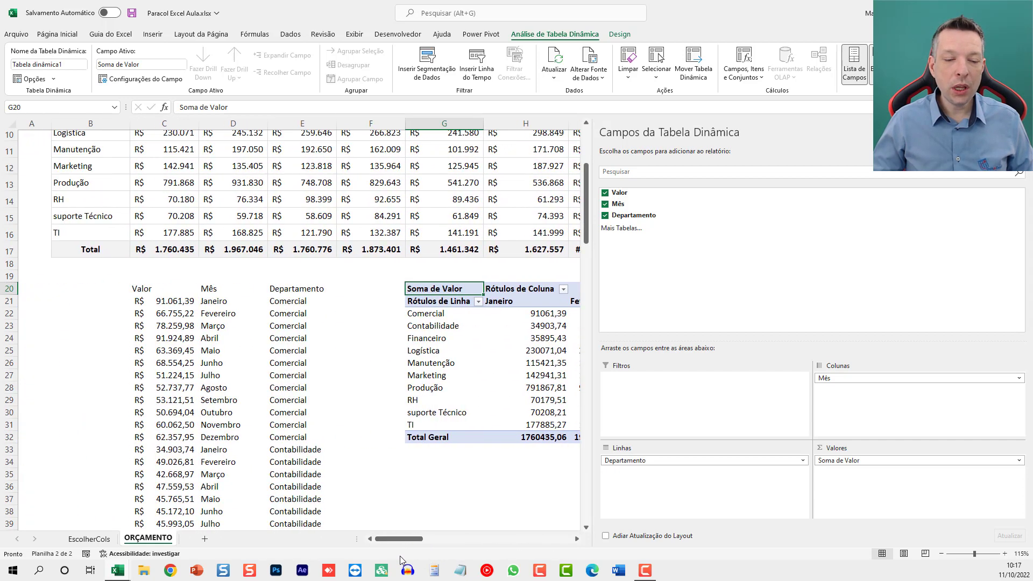
left_click_drag(161, 302, 164, 377)
left_click_drag(232, 313, 232, 388)
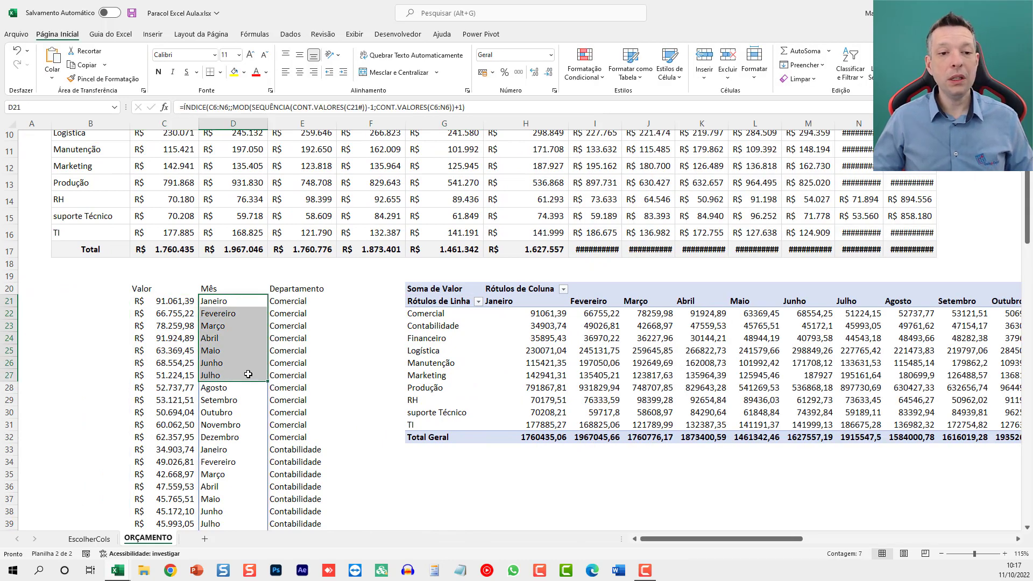
left_click(302, 326)
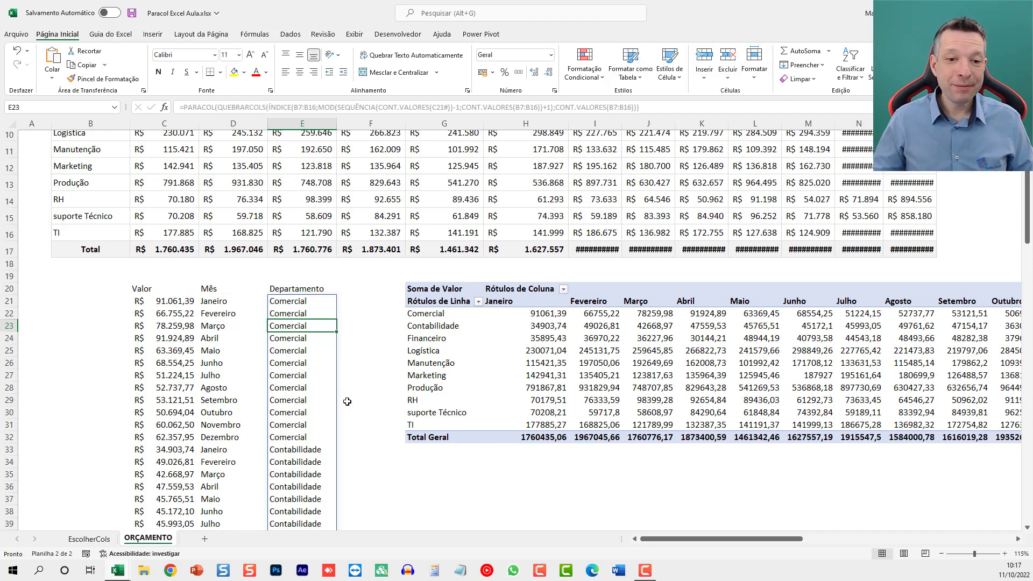
scroll(346, 400, "up", 2)
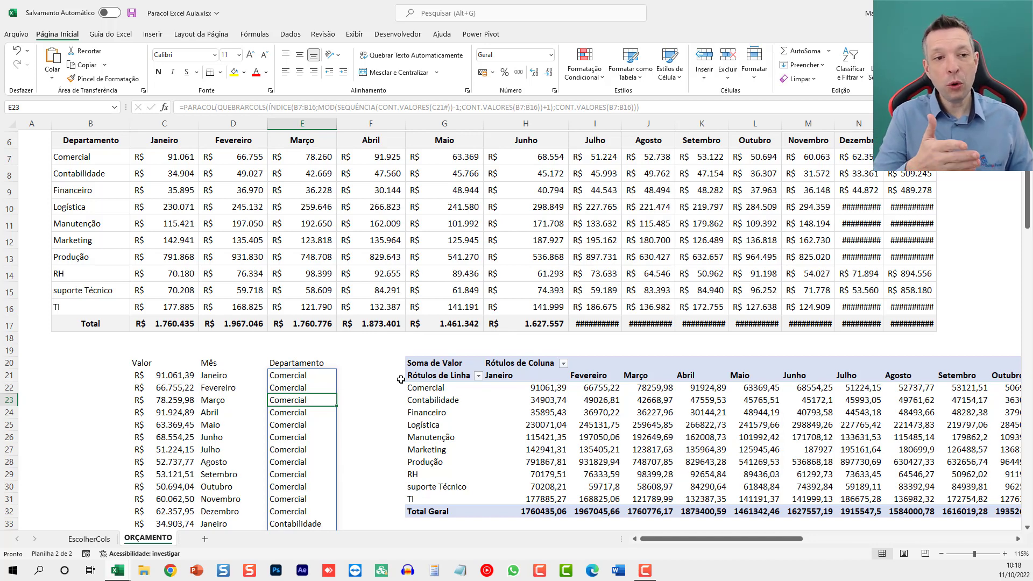
Select the department names in B7:B16
left_click(98, 304)
left_click_drag(98, 304, 91, 157)
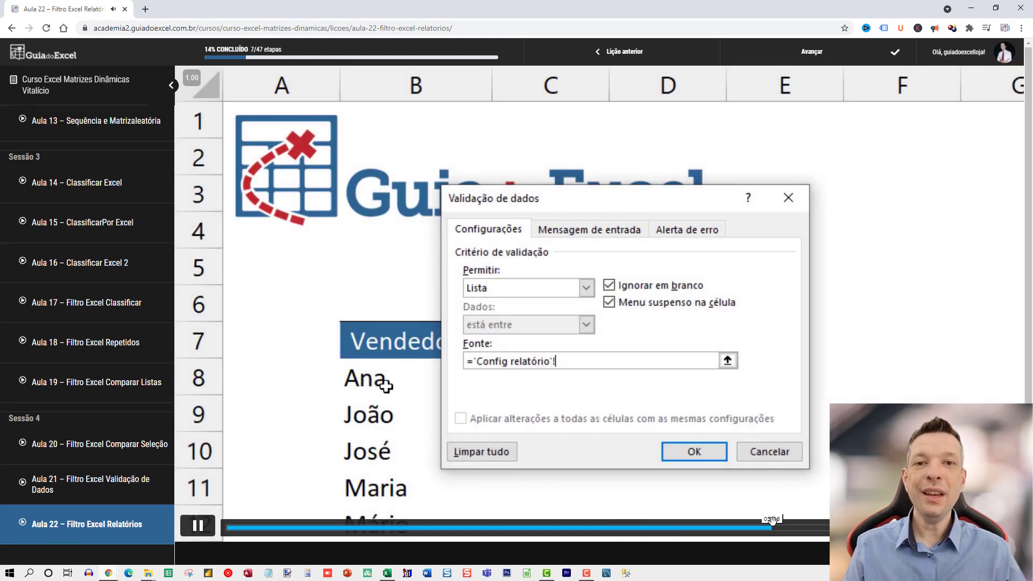
Skip ahead in the lesson video and scroll the lesson sidebar down toward Aula 46
left_click(768, 534)
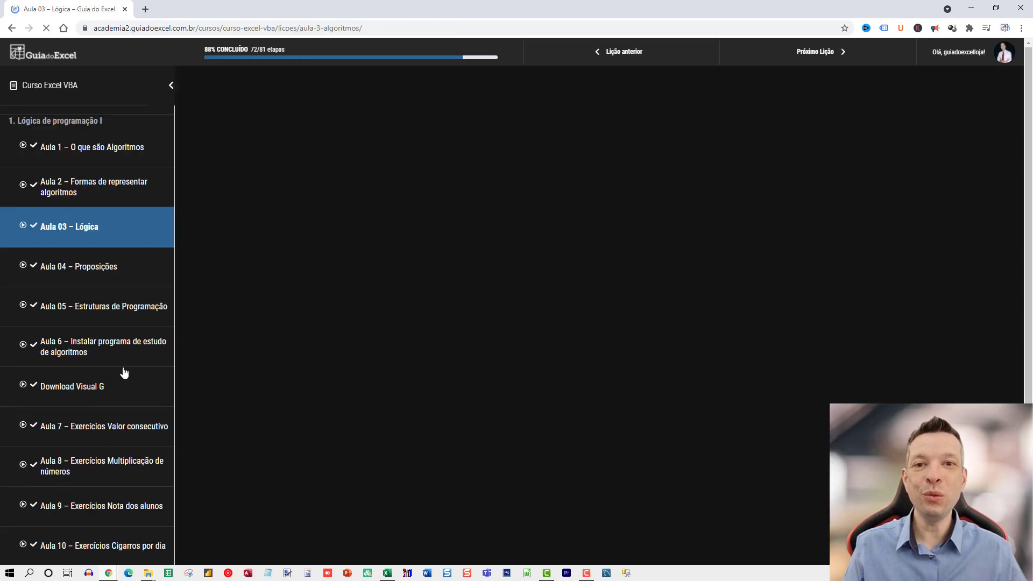
scroll(86, 409, "down", 7)
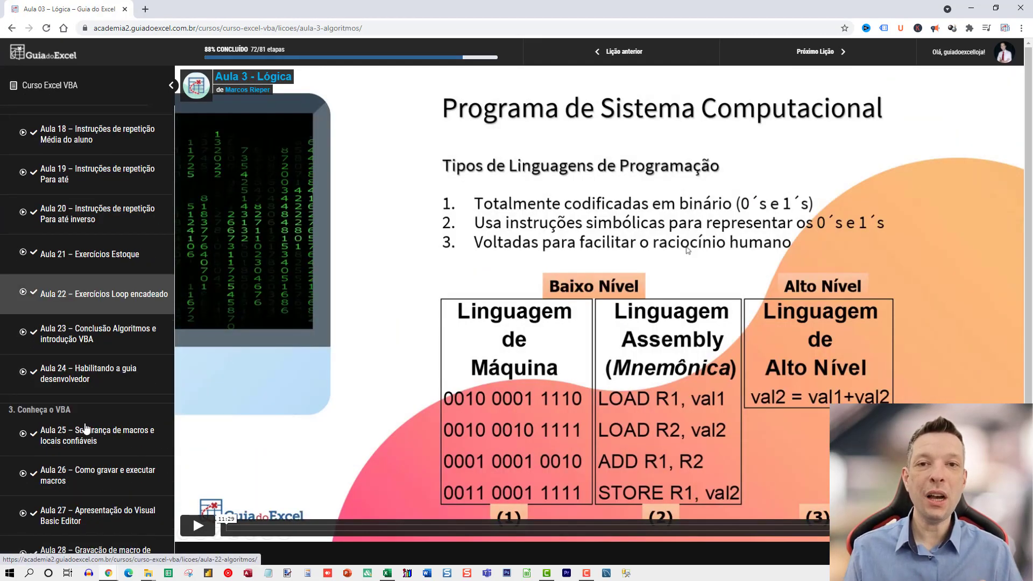
scroll(81, 410, "down", 3)
scroll(78, 411, "down", 8)
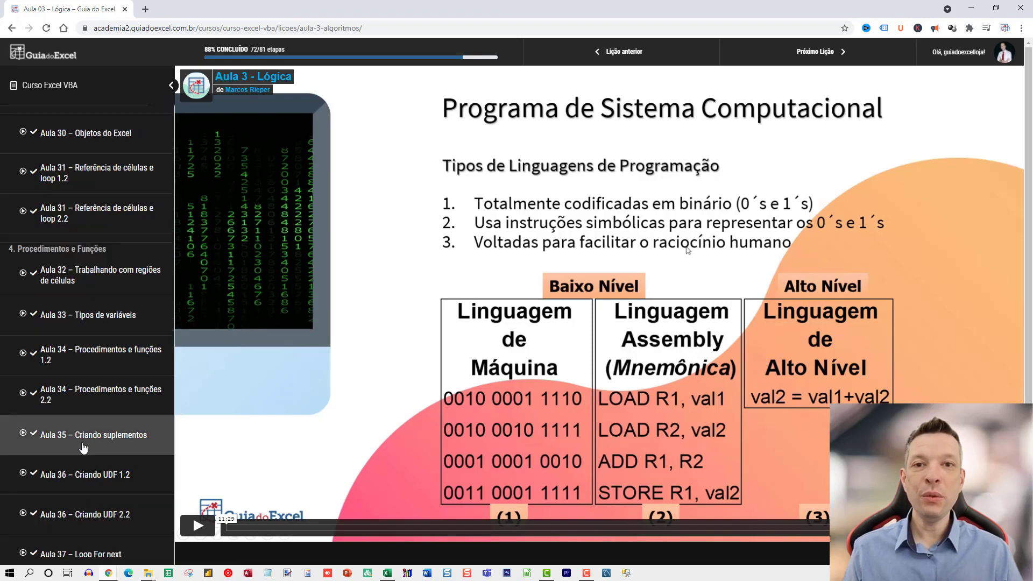
scroll(84, 439, "down", 6)
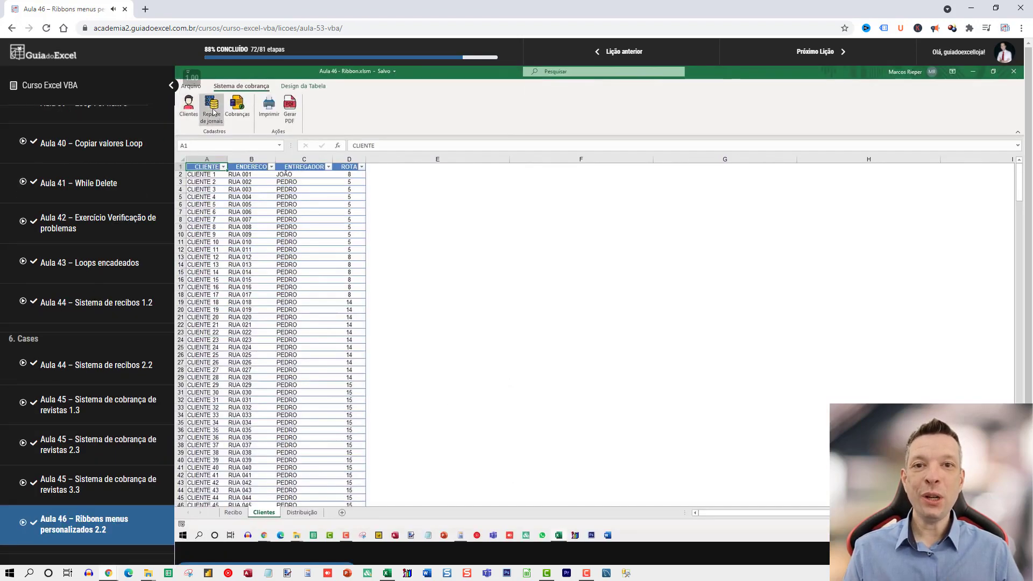